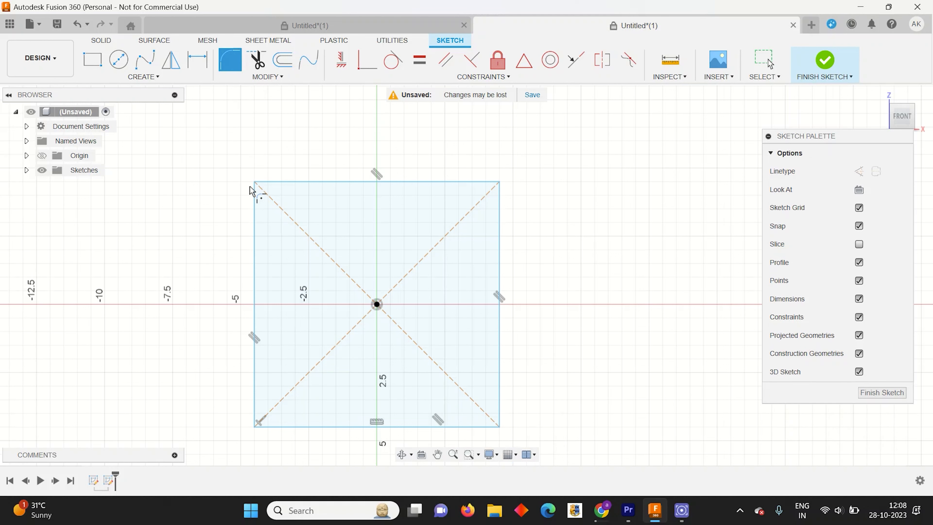
Fillet all four corners of the square sketch with a 1 in radius and finish the sketch.
{"action": "left_click", "coordinate": [262, 182]}
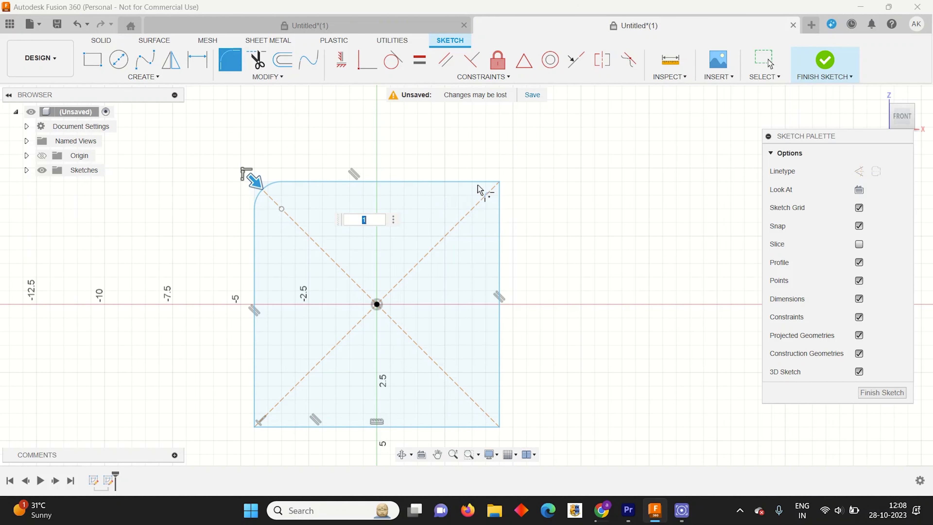
{"action": "left_click", "coordinate": [484, 189]}
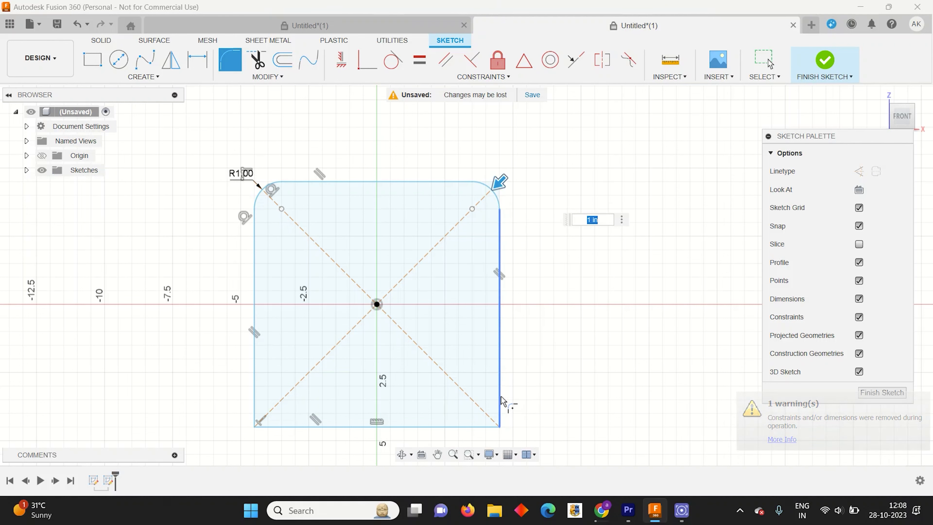
{"action": "left_click", "coordinate": [497, 424]}
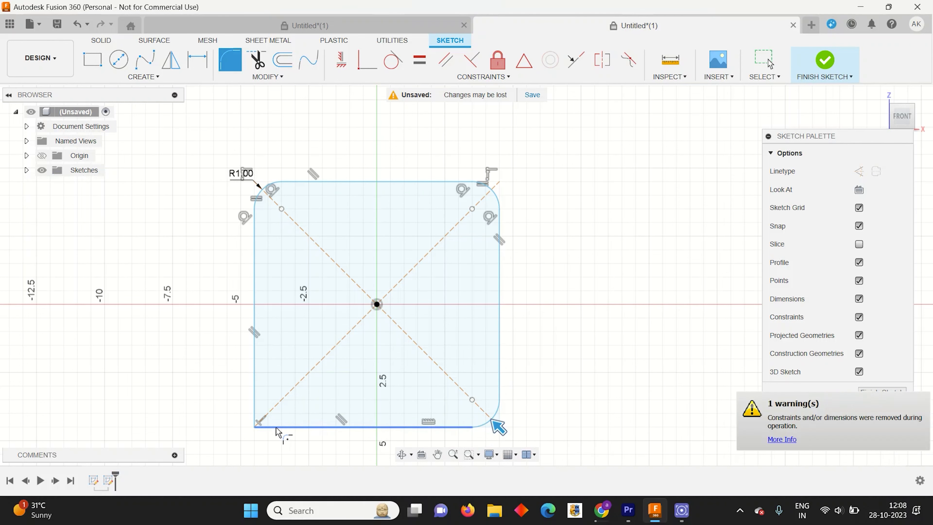
{"action": "left_click", "coordinate": [257, 412]}
{"action": "scroll", "coordinate": [282, 282], "scroll_direction": "down", "scroll_amount": 2}
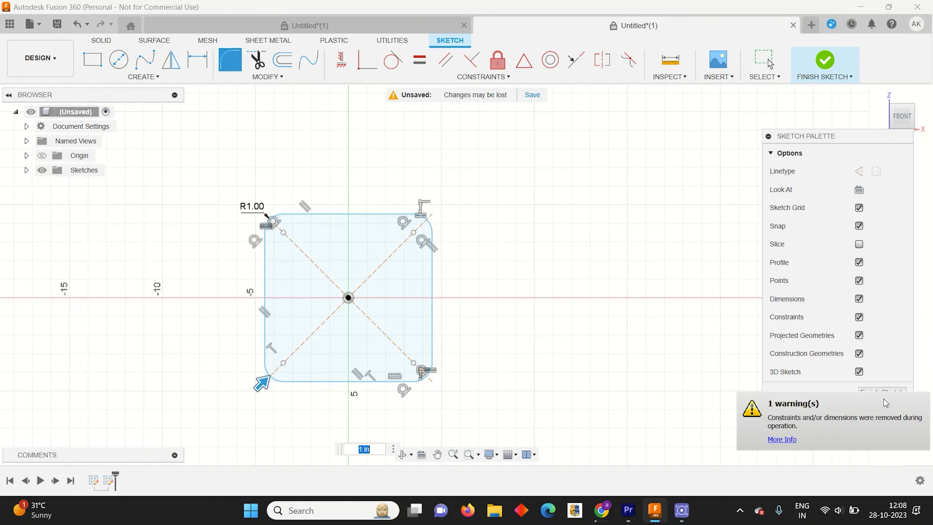
{"action": "left_click", "coordinate": [883, 392]}
Extrude the rounded square profile 9 in backwards as a new body.
{"action": "scroll", "coordinate": [463, 148], "scroll_direction": "down", "scroll_amount": 2}
{"action": "scroll", "coordinate": [402, 266], "scroll_direction": "up", "scroll_amount": 5}
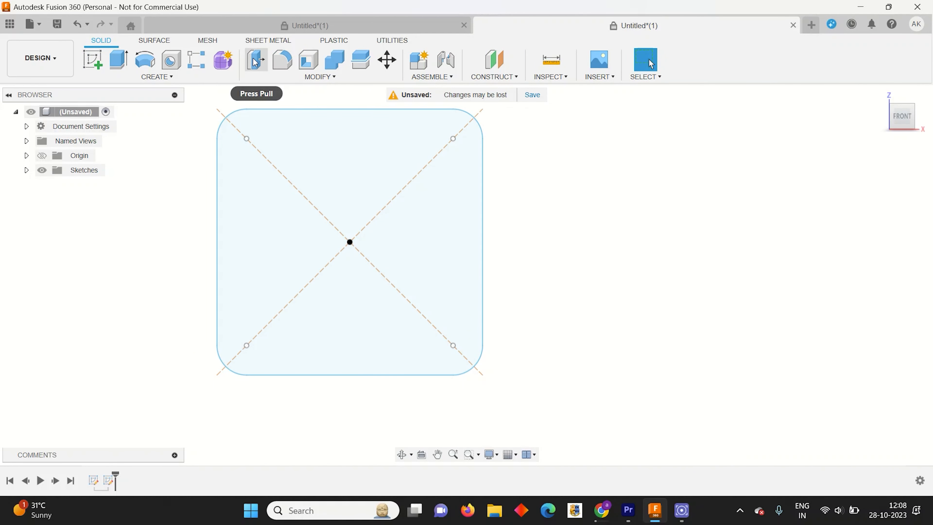
{"action": "left_click", "coordinate": [118, 59]}
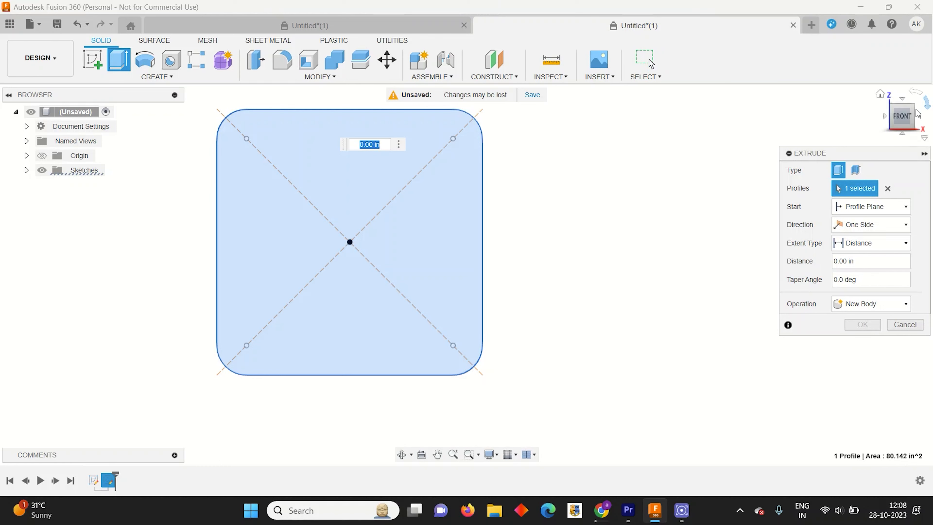
{"action": "left_click", "coordinate": [915, 100]}
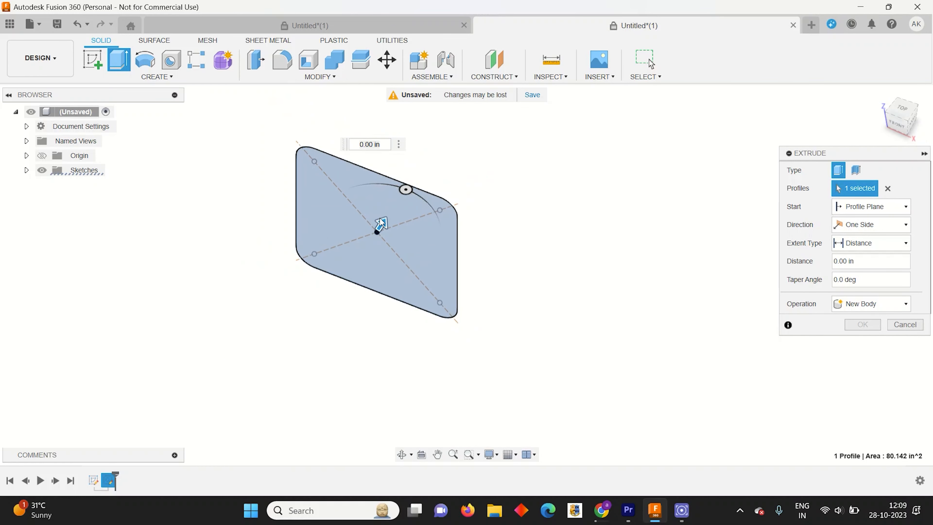
{"action": "left_click_drag", "start_coordinate": [381, 223], "coordinate": [491, 122]}
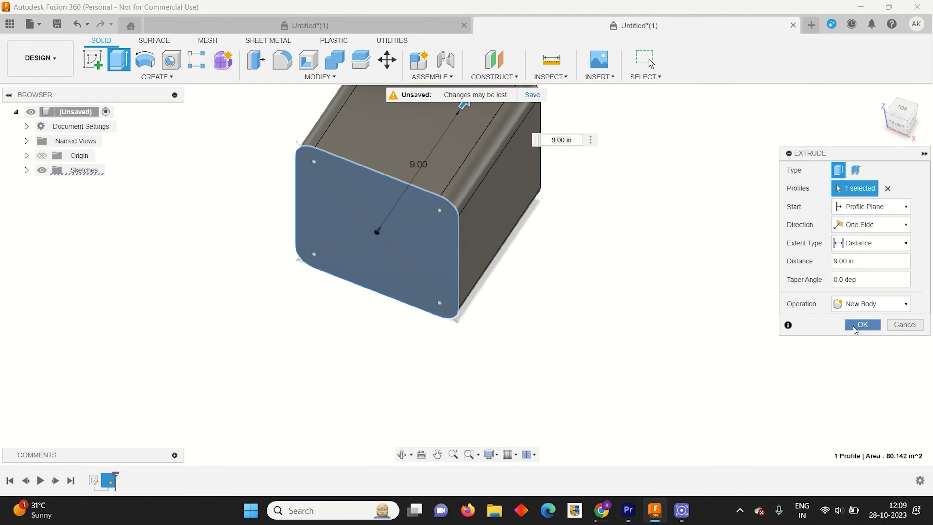
{"action": "left_click", "coordinate": [862, 325]}
Shell the box from its front face with a 0.2 in inside thickness.
{"action": "scroll", "coordinate": [431, 214], "scroll_direction": "up", "scroll_amount": 2}
{"action": "left_click", "coordinate": [308, 59]}
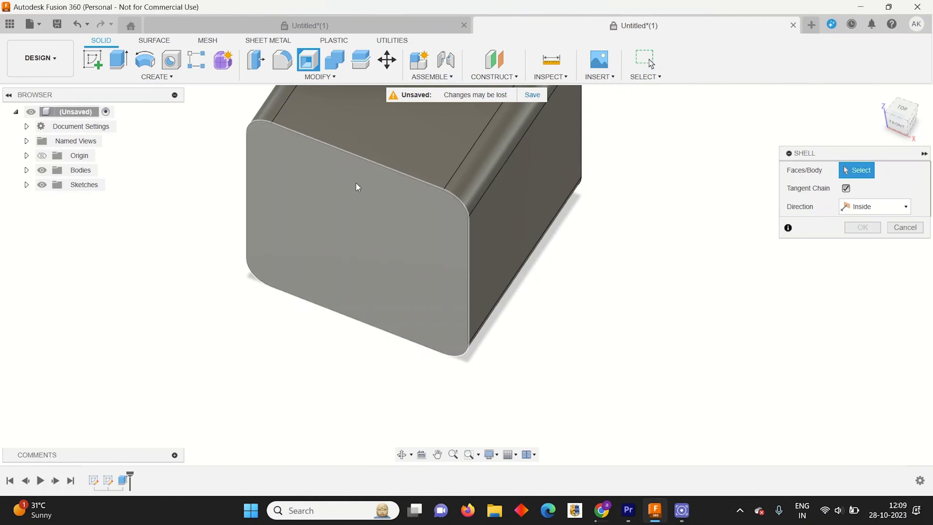
{"action": "left_click", "coordinate": [356, 186]}
{"action": "type", "text": "2"}
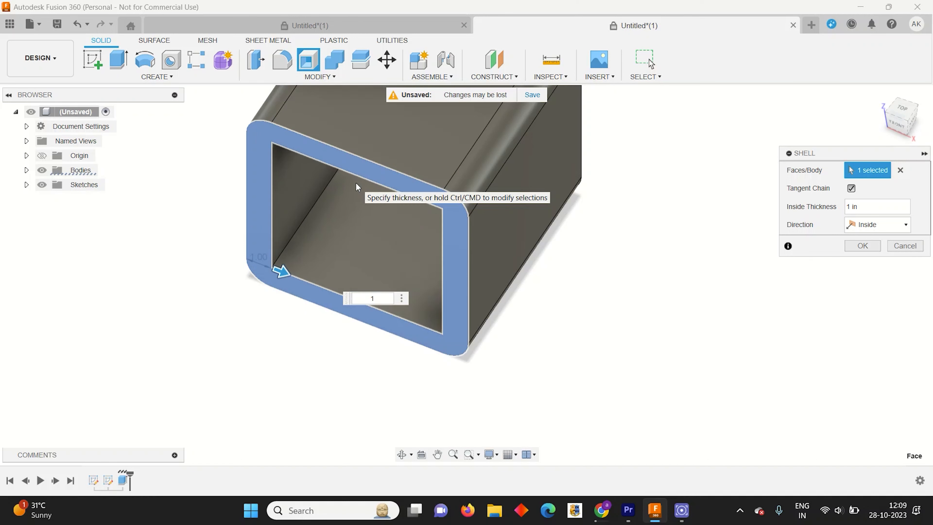
{"action": "type", "text": "0.2"}
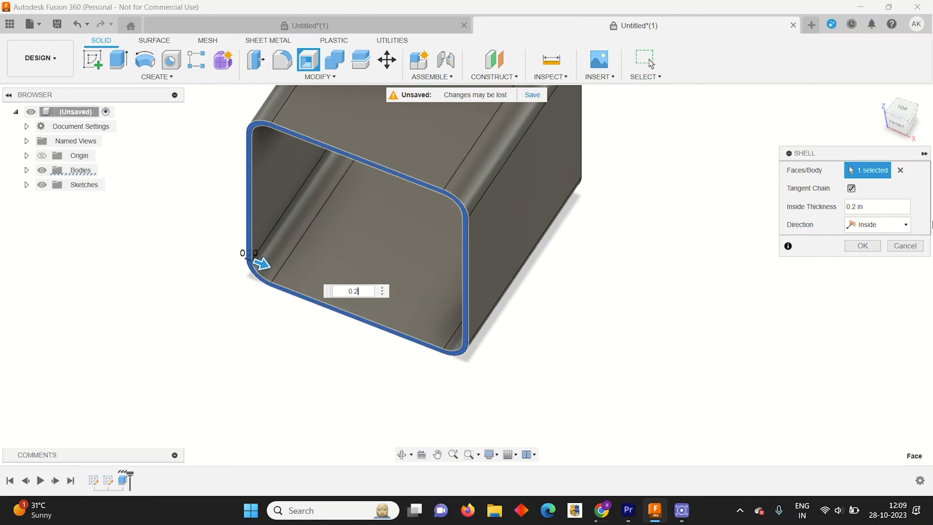
{"action": "left_click", "coordinate": [860, 245]}
Start a sketch on the box's front rim face and draw a horizontal line from the origin to the inner right wall.
{"action": "scroll", "coordinate": [494, 252], "scroll_direction": "up", "scroll_amount": 5}
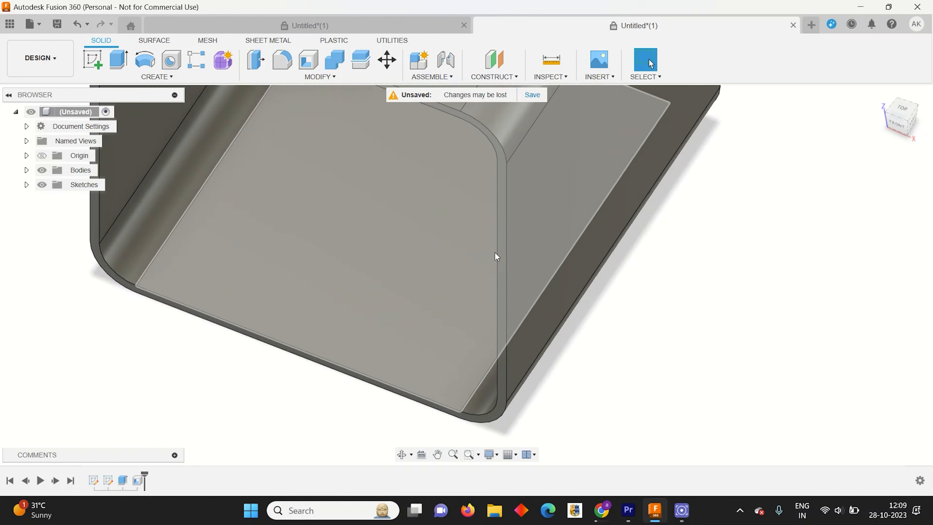
{"action": "left_click", "coordinate": [501, 260]}
{"action": "left_click", "coordinate": [92, 59]}
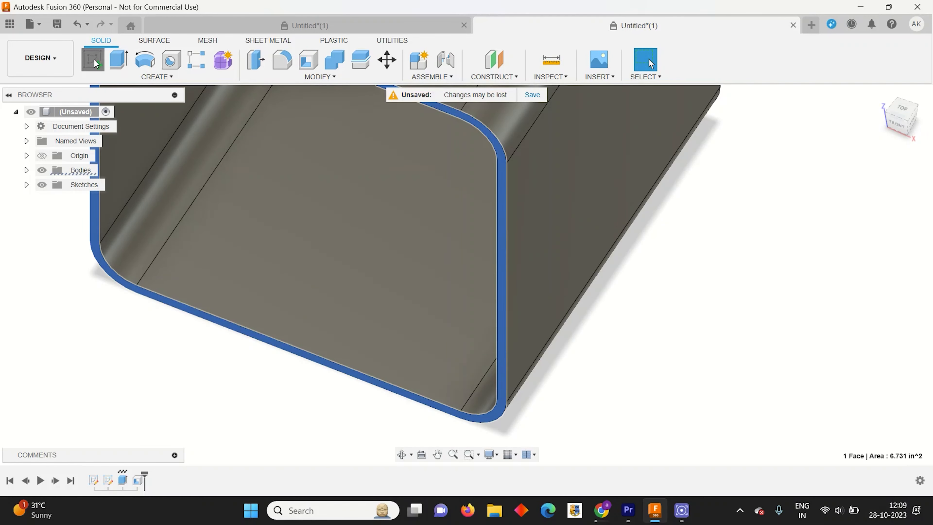
{"action": "scroll", "coordinate": [157, 186], "scroll_direction": "up", "scroll_amount": 1}
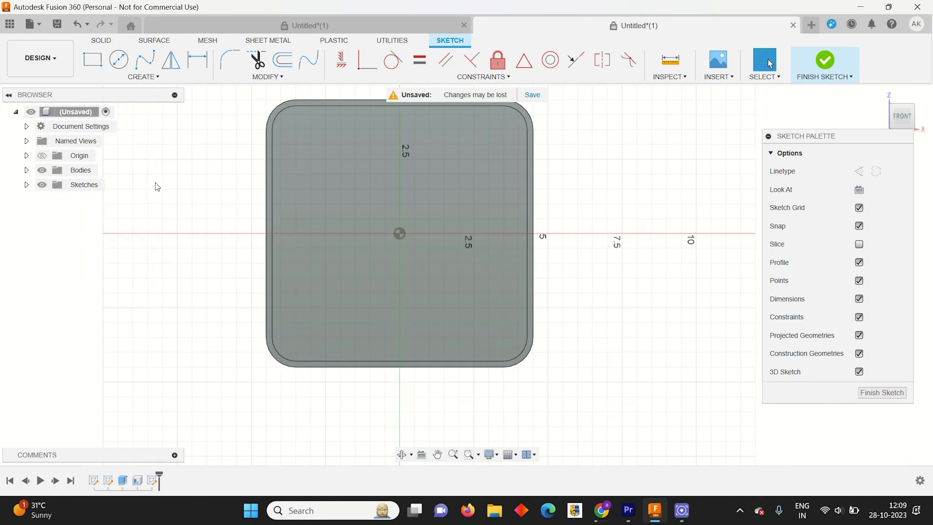
{"action": "left_click", "coordinate": [143, 76]}
{"action": "left_click", "coordinate": [100, 90]}
{"action": "scroll", "coordinate": [262, 256], "scroll_direction": "up", "scroll_amount": 4}
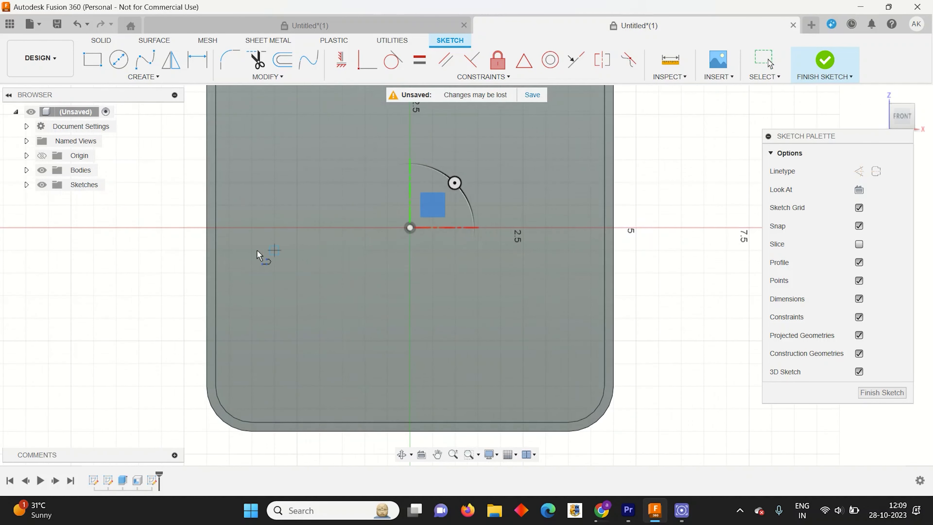
{"action": "left_click", "coordinate": [471, 220]}
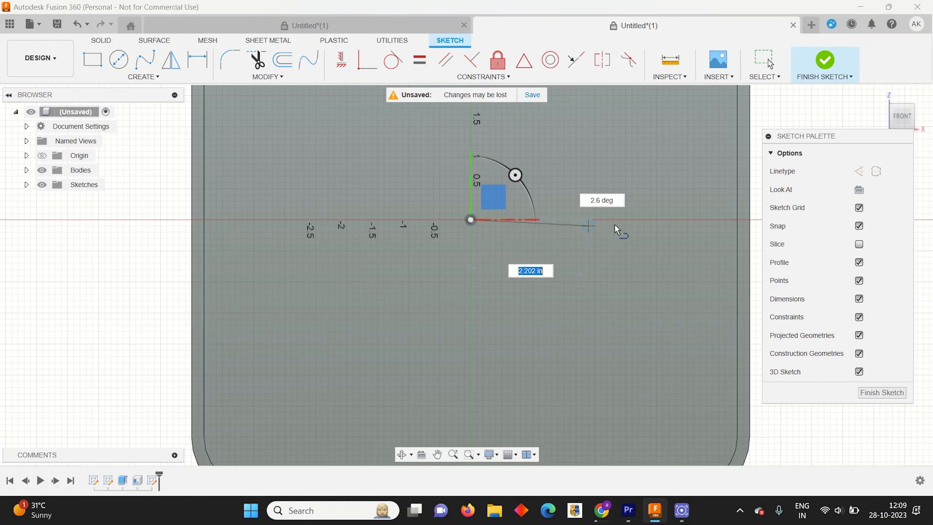
{"action": "double_click", "coordinate": [737, 225]}
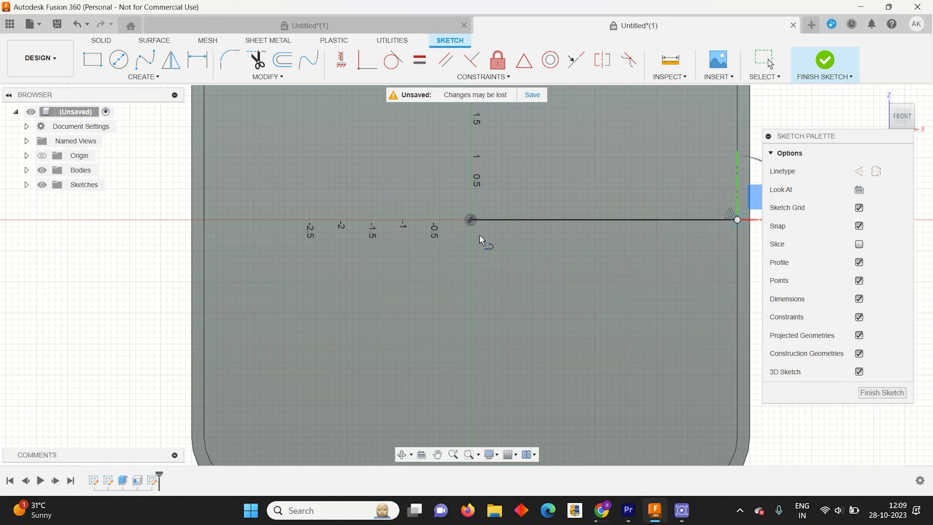
Draw a center rectangle from the origin, 8.6 in wide between the inner walls and 0.2 in high, and finish the sketch.
{"action": "left_click", "coordinate": [94, 62]}
{"action": "left_click", "coordinate": [894, 171]}
{"action": "left_click", "coordinate": [472, 220]}
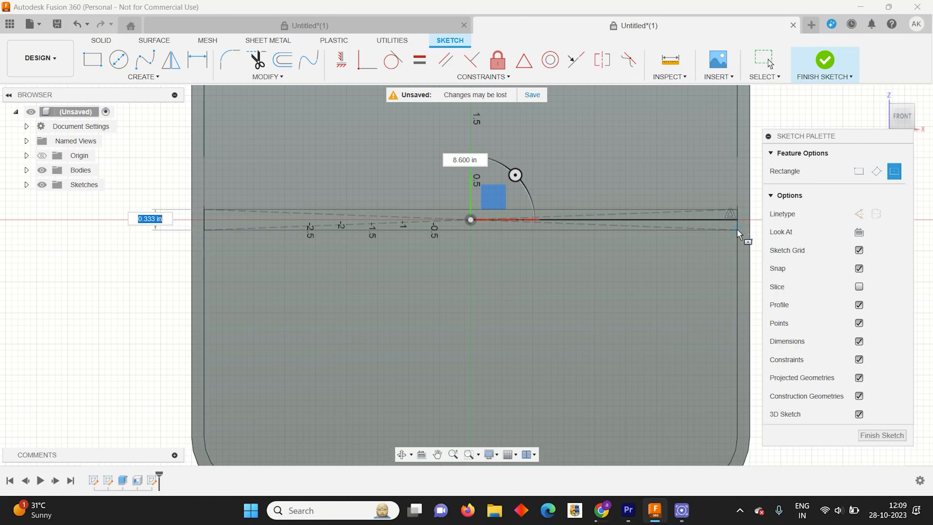
{"action": "type", "text": "0.2"}
{"action": "key", "text": "Return"}
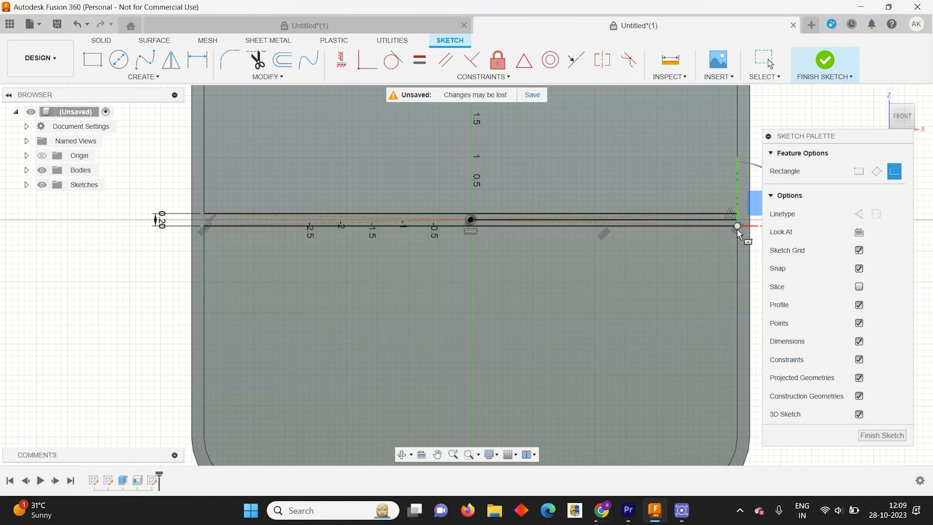
{"action": "scroll", "coordinate": [487, 178], "scroll_direction": "down", "scroll_amount": 5}
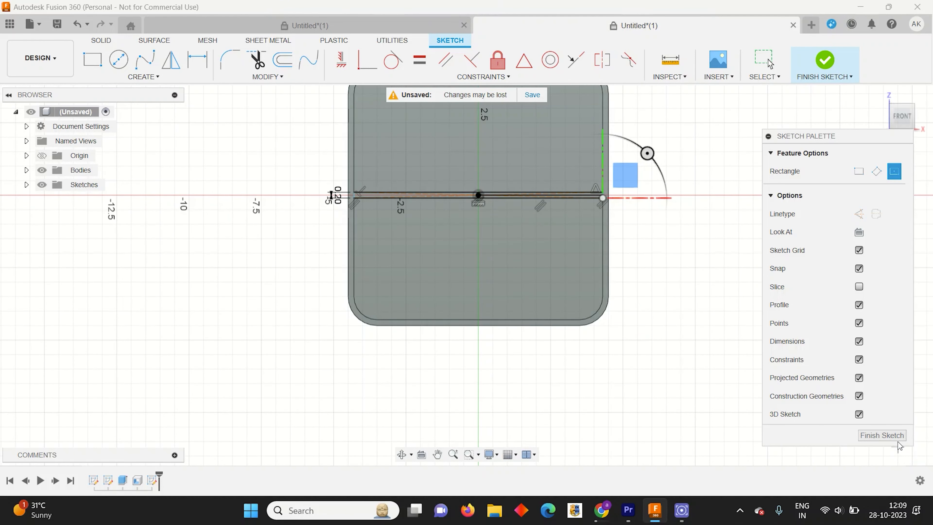
{"action": "left_click", "coordinate": [896, 439]}
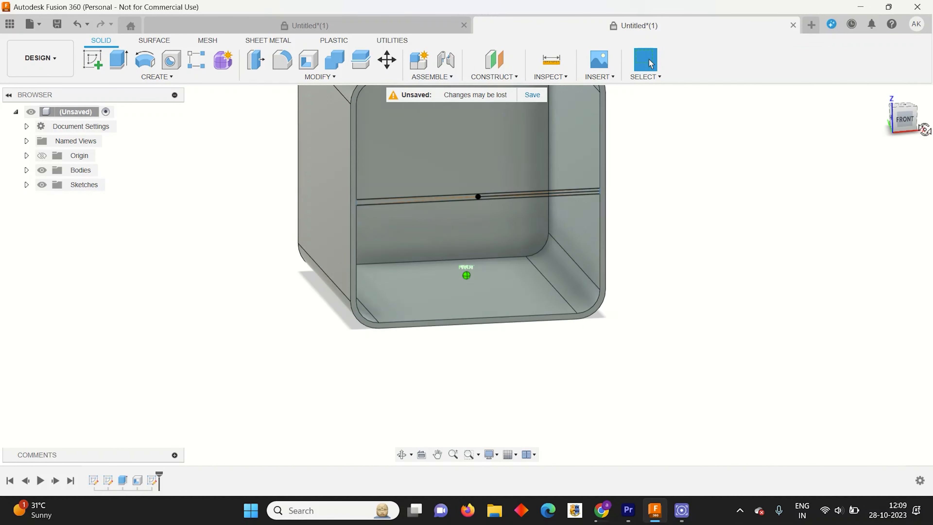
Extrude the thin rectangle -9 in into the box with the Join operation to form a middle shelf.
{"action": "left_click", "coordinate": [118, 59]}
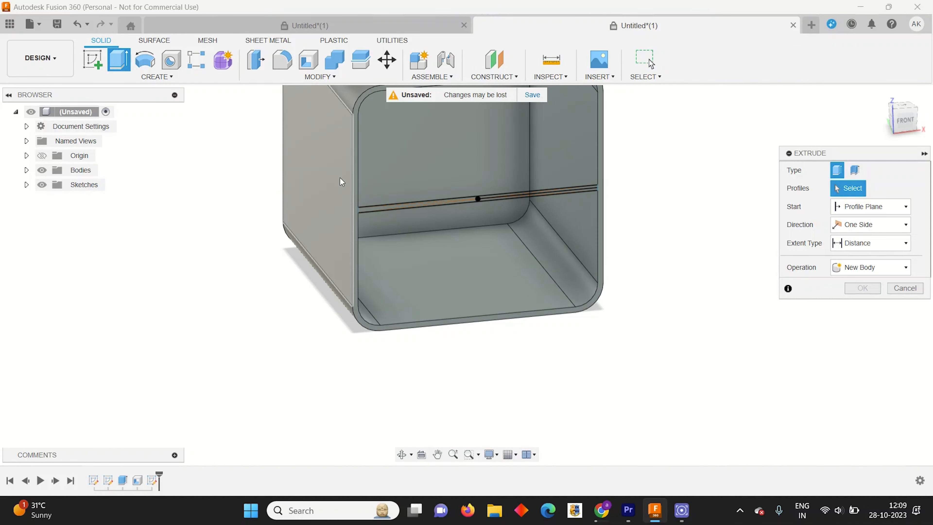
{"action": "scroll", "coordinate": [471, 212], "scroll_direction": "up", "scroll_amount": 3}
{"action": "left_click", "coordinate": [477, 208]}
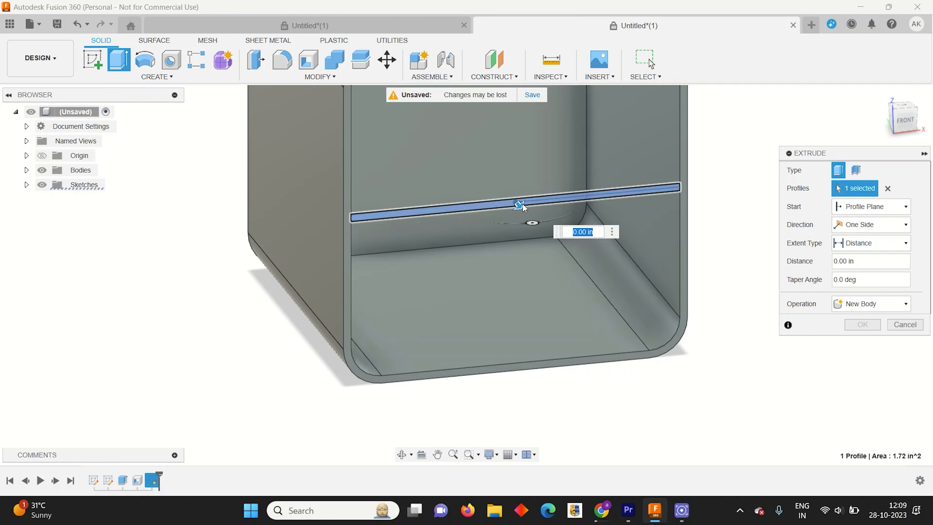
{"action": "left_click_drag", "start_coordinate": [521, 203], "coordinate": [460, 146]}
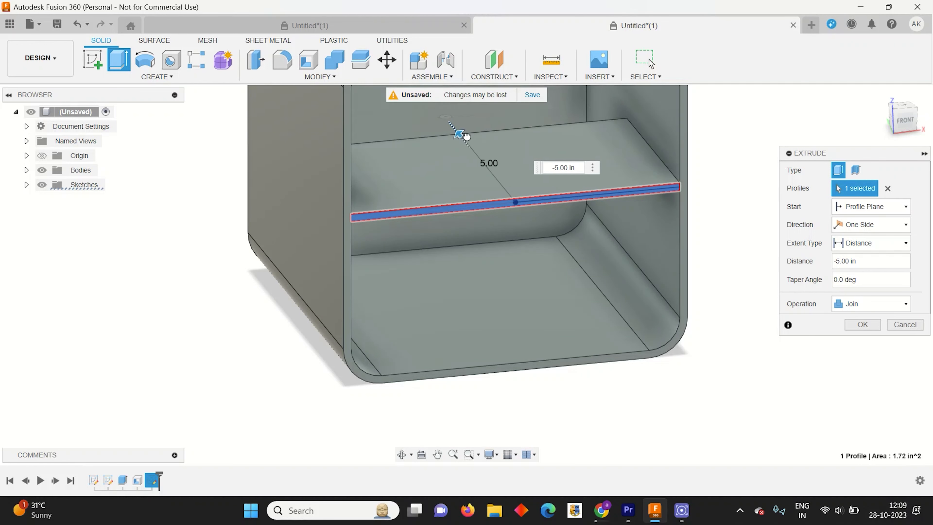
{"action": "scroll", "coordinate": [639, 295], "scroll_direction": "down", "scroll_amount": 3}
{"action": "left_click_drag", "start_coordinate": [514, 183], "coordinate": [484, 146]}
{"action": "left_click", "coordinate": [871, 309]}
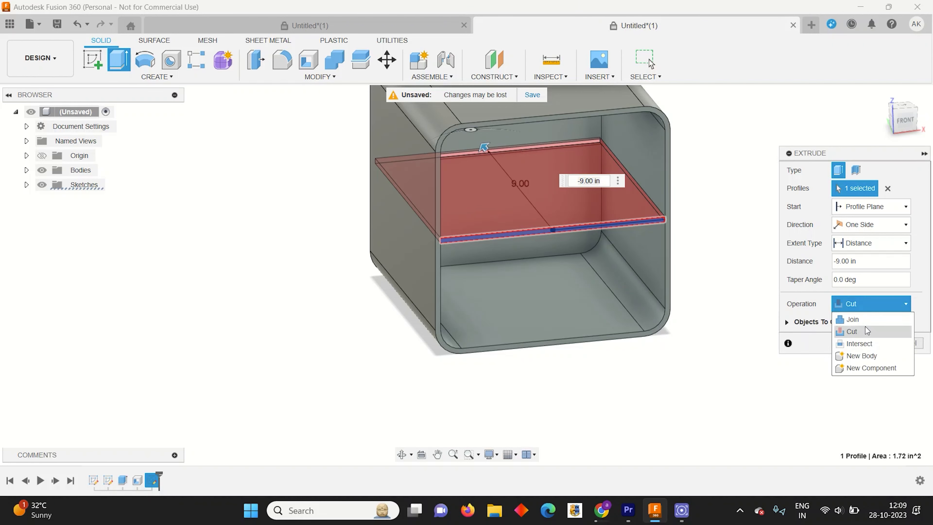
{"action": "left_click", "coordinate": [859, 324]}
{"action": "middle_click_drag", "start_coordinate": [467, 273], "coordinate": [404, 382], "text": "shift"}
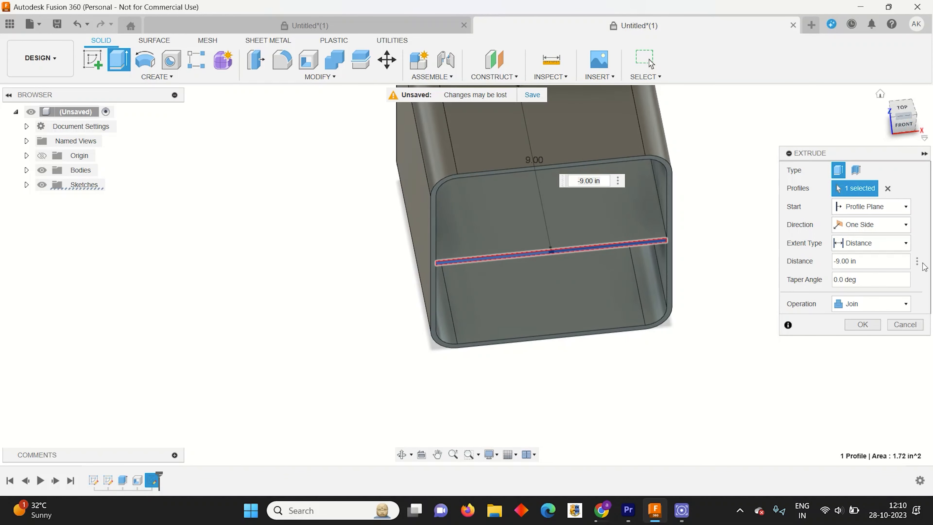
{"action": "left_click", "coordinate": [863, 324]}
Select the front rim face of the shelved box and hide the box body Body1.
{"action": "middle_click_drag", "start_coordinate": [541, 285], "coordinate": [644, 236], "text": "shift"}
{"action": "scroll", "coordinate": [643, 237], "scroll_direction": "up", "scroll_amount": 3}
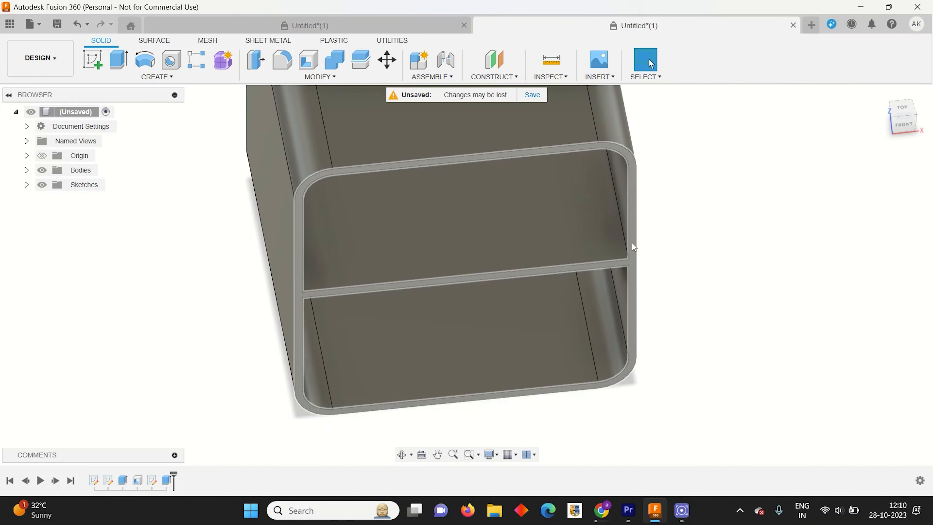
{"action": "left_click", "coordinate": [632, 243]}
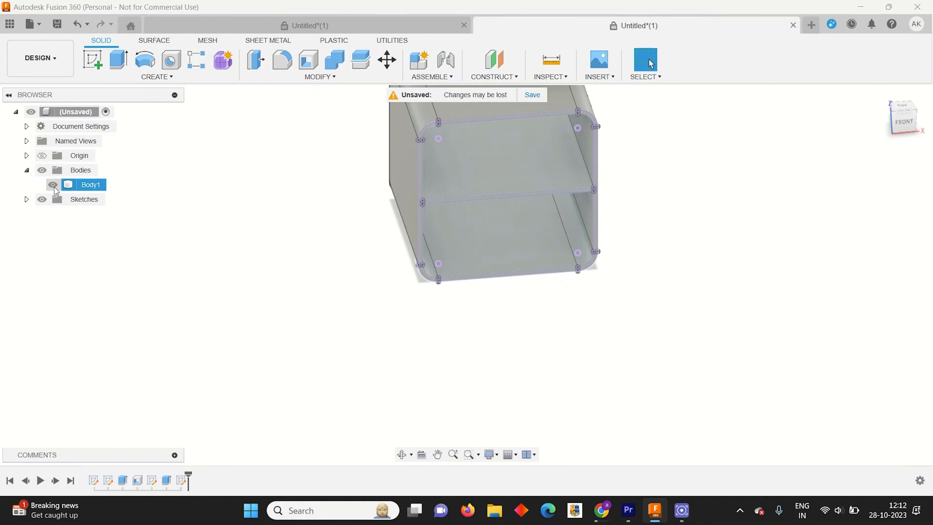
{"action": "left_click", "coordinate": [53, 185]}
Extrude the upper, lower and rim profiles of the front outline together 0.5 in forward as a new body.
{"action": "scroll", "coordinate": [503, 177], "scroll_direction": "up", "scroll_amount": 2}
{"action": "left_click", "coordinate": [503, 177]}
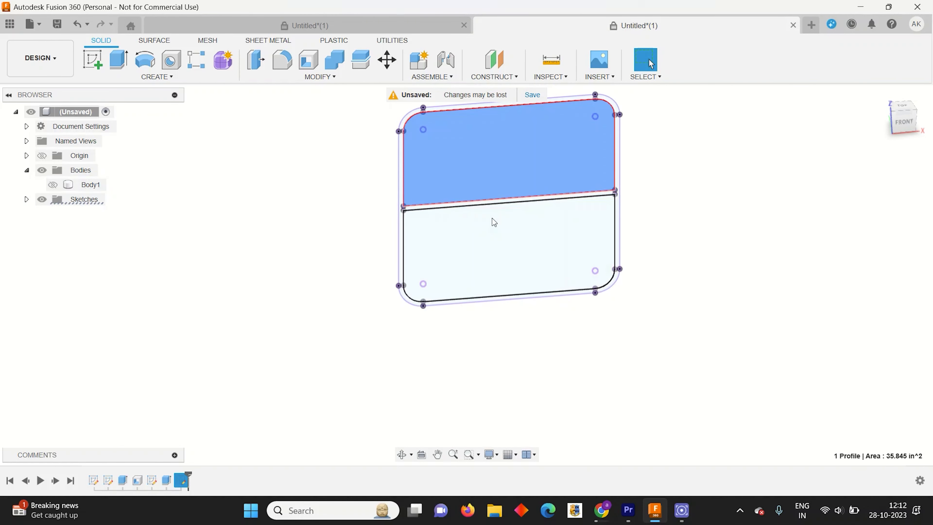
{"action": "left_click", "coordinate": [415, 213]}
{"action": "key", "text": "e"}
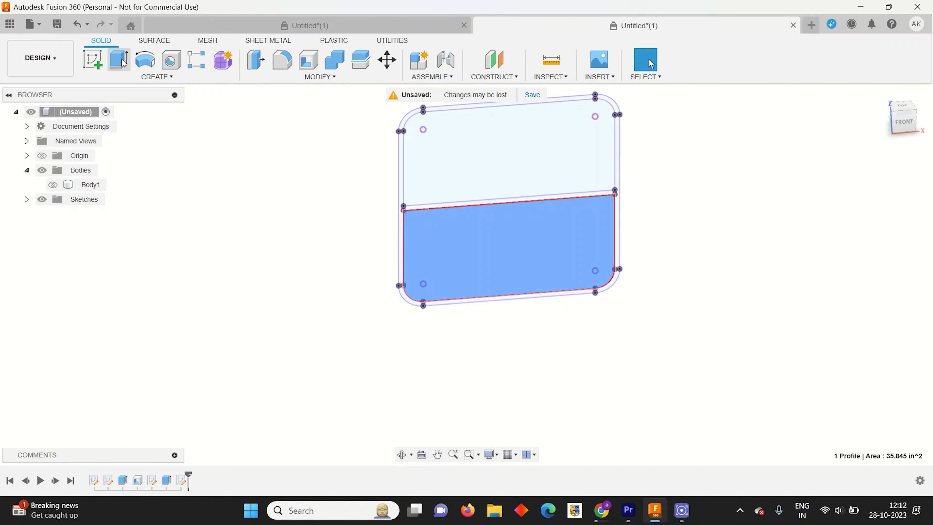
{"action": "left_click", "coordinate": [614, 155]}
{"action": "left_click", "coordinate": [619, 157]}
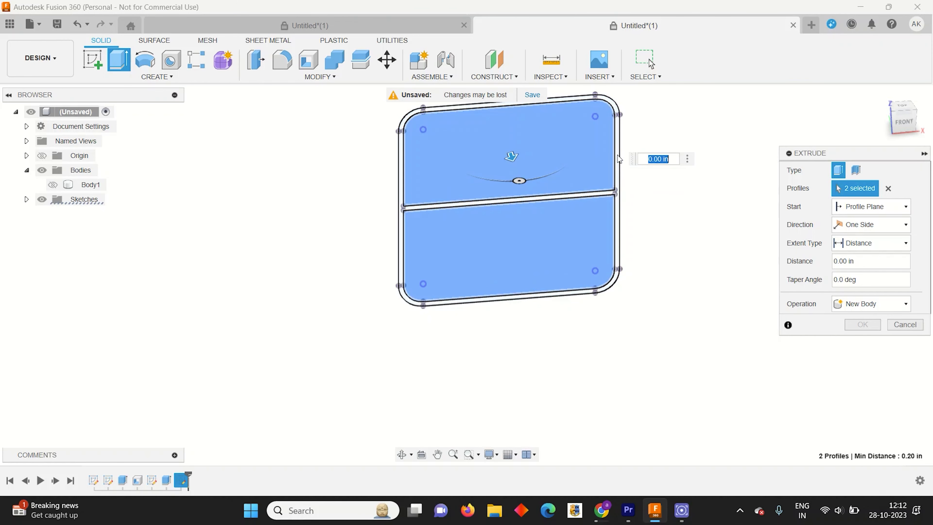
{"action": "scroll", "coordinate": [532, 181], "scroll_direction": "up", "scroll_amount": 3}
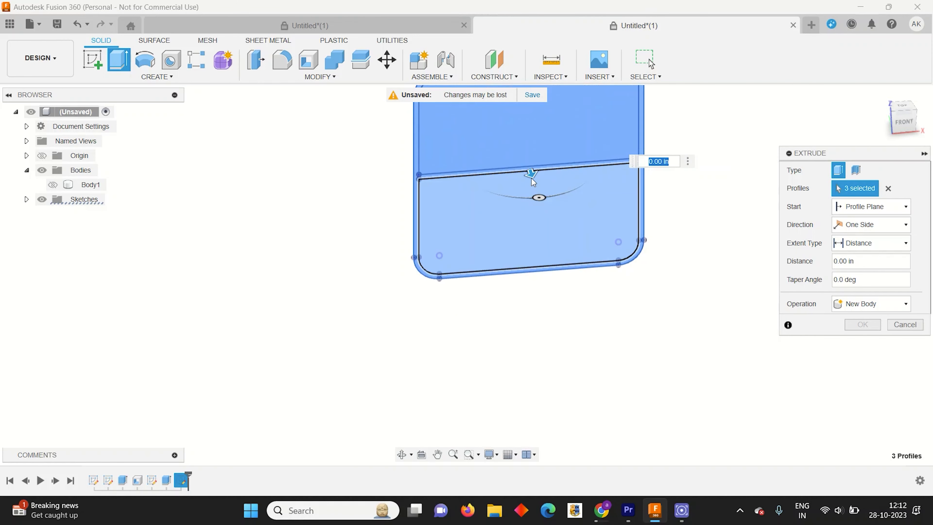
{"action": "left_click_drag", "start_coordinate": [531, 182], "coordinate": [534, 181]}
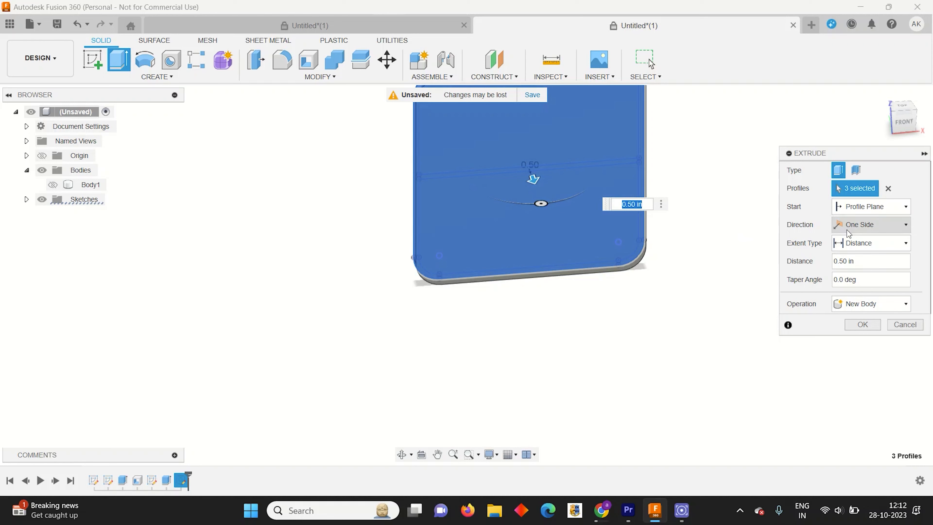
{"action": "left_click_drag", "start_coordinate": [897, 124], "coordinate": [886, 133]}
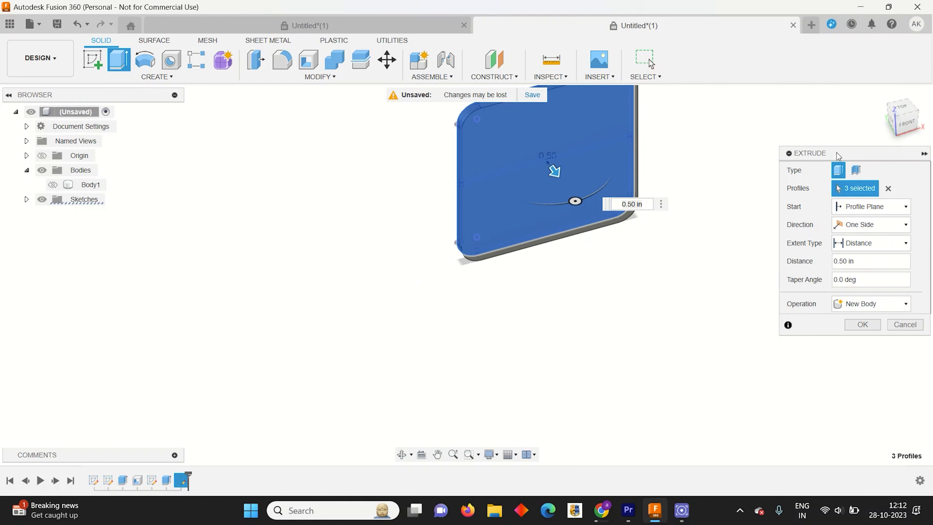
{"action": "left_click", "coordinate": [868, 325]}
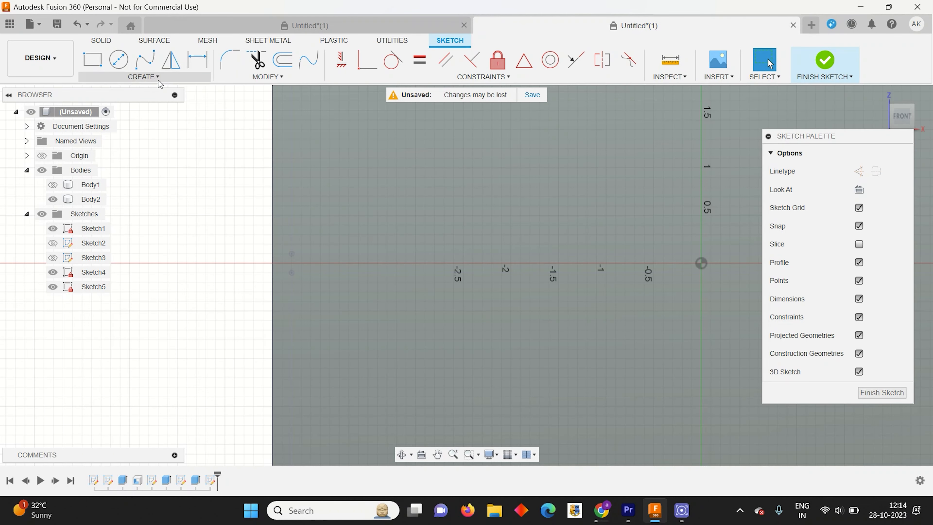
Draw a horizontal line across the panel from its left edge's midpoint to just past the right edge, and finish the sketch.
{"action": "left_click", "coordinate": [143, 76]}
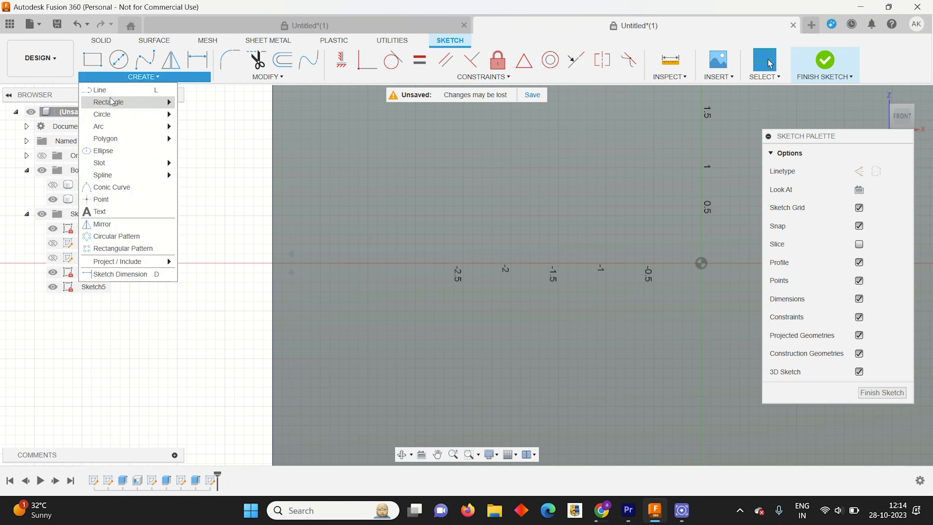
{"action": "left_click", "coordinate": [208, 247]}
{"action": "scroll", "coordinate": [258, 272], "scroll_direction": "down", "scroll_amount": 2}
{"action": "scroll", "coordinate": [48, 269], "scroll_direction": "down", "scroll_amount": 3}
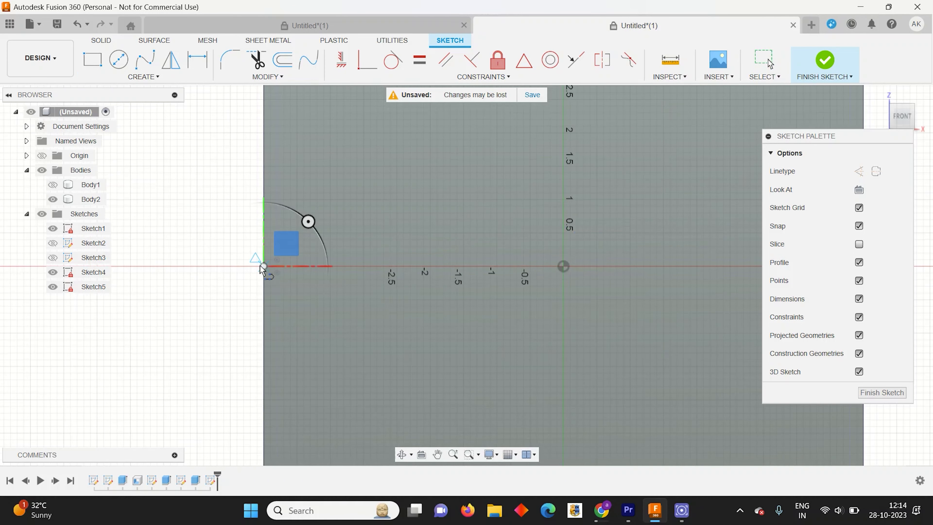
{"action": "left_click", "coordinate": [492, 266]}
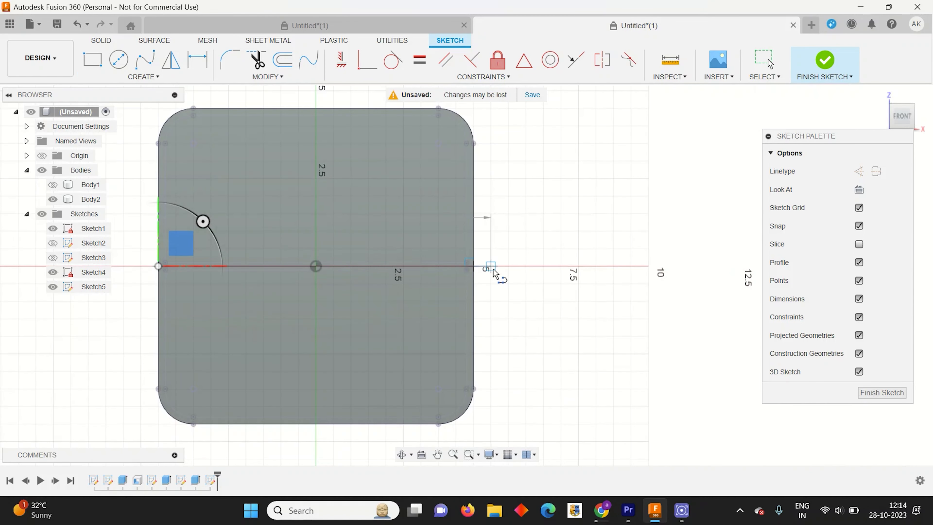
{"action": "left_click", "coordinate": [884, 392]}
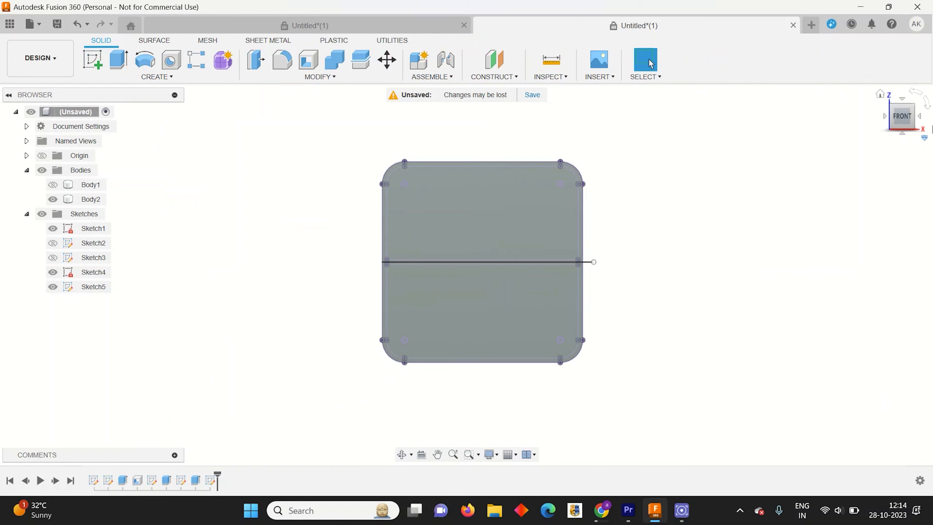
Split the front panel Body2 into upper and lower bodies using the horizontal sketch line as the splitting tool.
{"action": "left_click", "coordinate": [922, 127]}
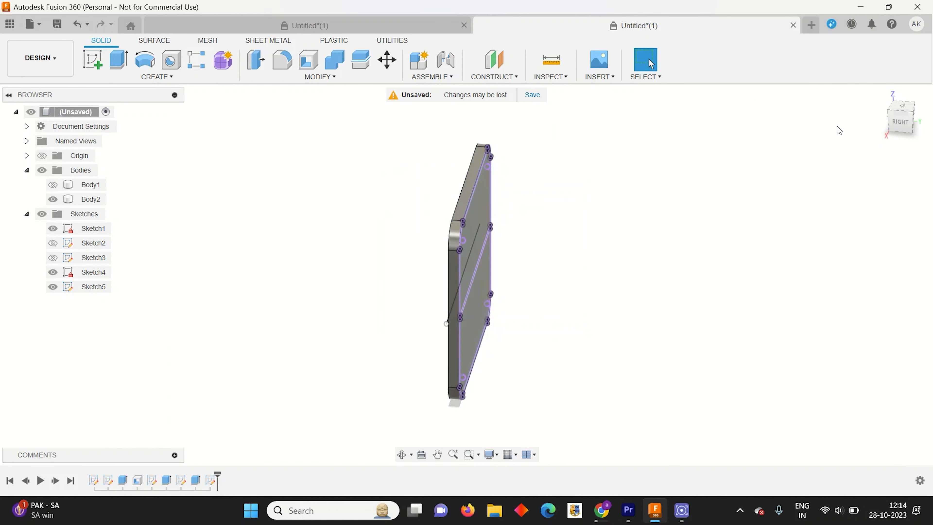
{"action": "left_click", "coordinate": [888, 119]}
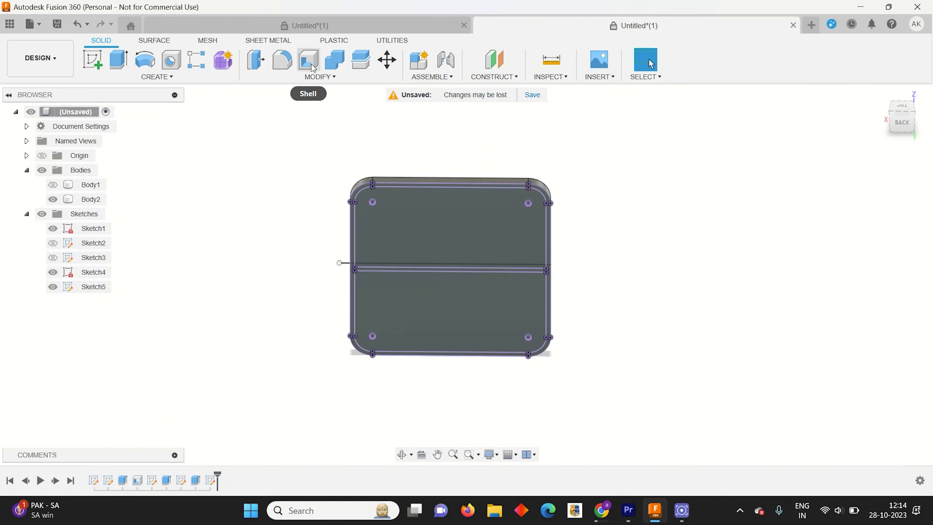
{"action": "left_click", "coordinate": [312, 76]}
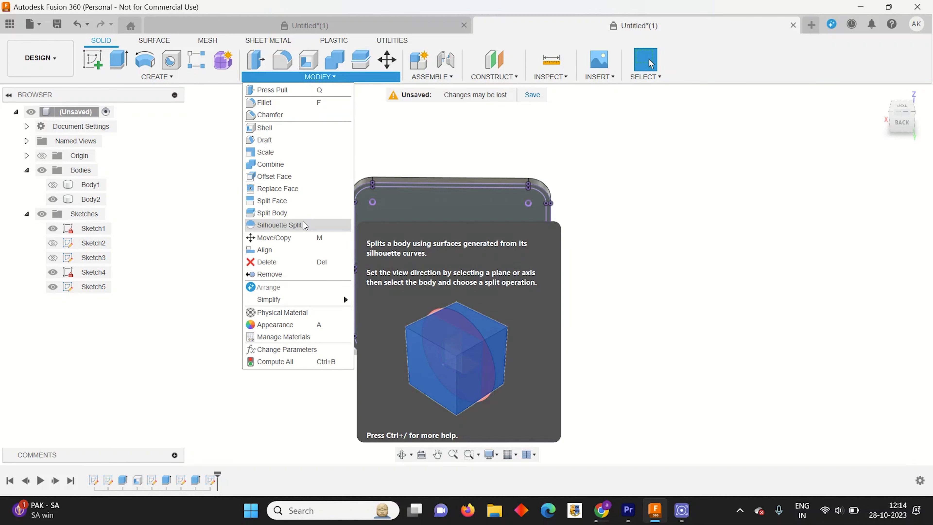
{"action": "left_click", "coordinate": [288, 211]}
{"action": "left_click", "coordinate": [471, 230]}
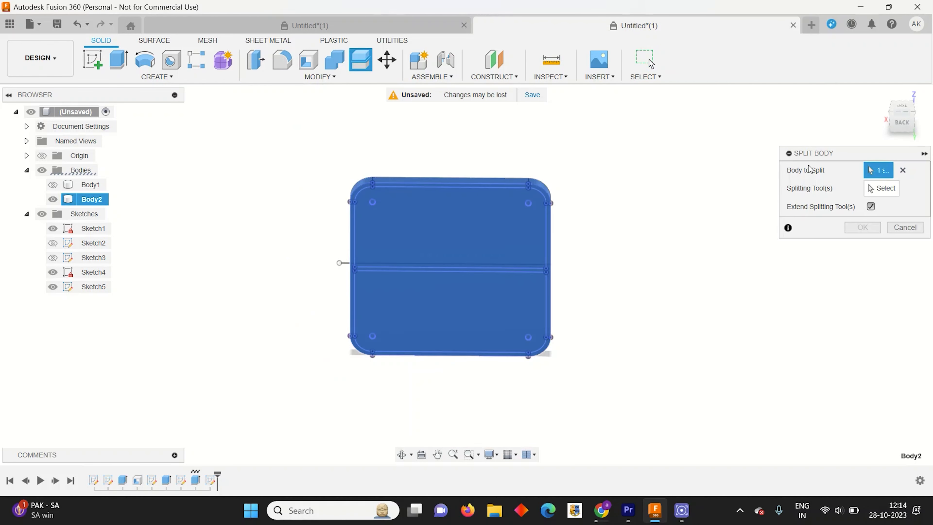
{"action": "left_click", "coordinate": [881, 188]}
{"action": "left_click", "coordinate": [347, 265]}
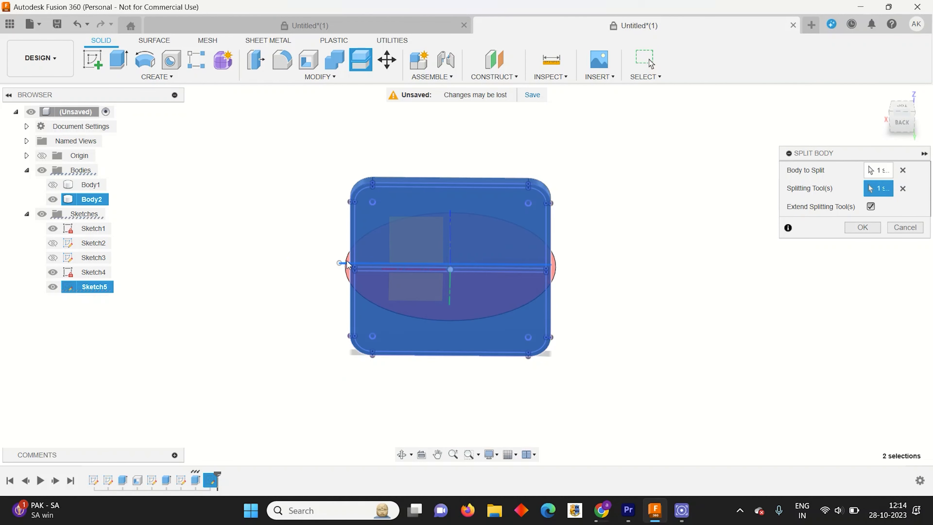
{"action": "left_click", "coordinate": [873, 230]}
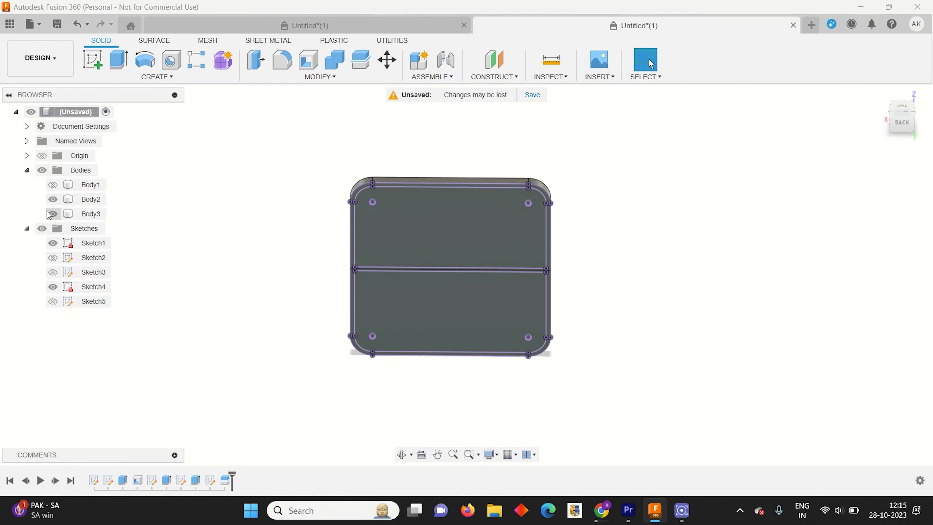
Rename the hidden box body Body1 as main.
{"action": "left_click", "coordinate": [48, 214]}
{"action": "left_click", "coordinate": [52, 214]}
{"action": "left_click", "coordinate": [87, 186]}
{"action": "double_click", "coordinate": [87, 186]}
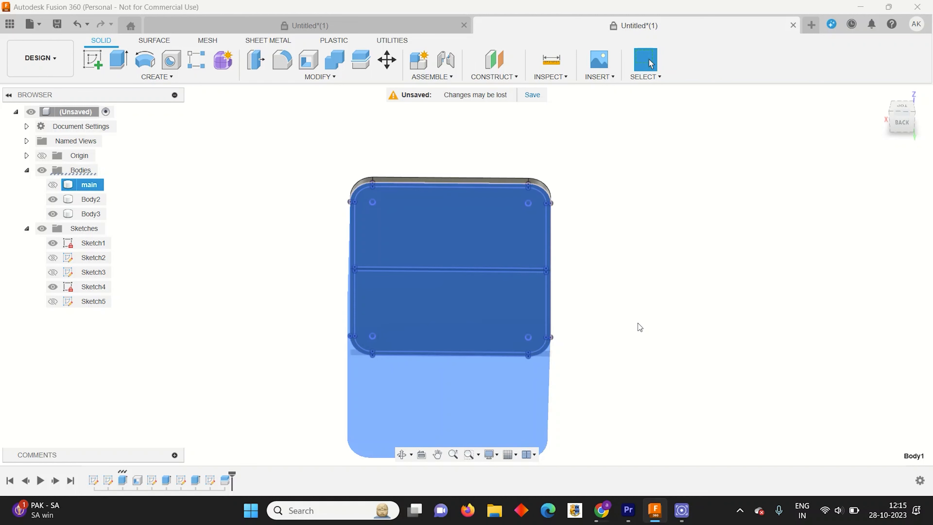
{"action": "left_click", "coordinate": [606, 317]}
Extrude the upper compartment profile -8.5 in backward from the front panel with the Join operation.
{"action": "scroll", "coordinate": [546, 161], "scroll_direction": "up", "scroll_amount": 3}
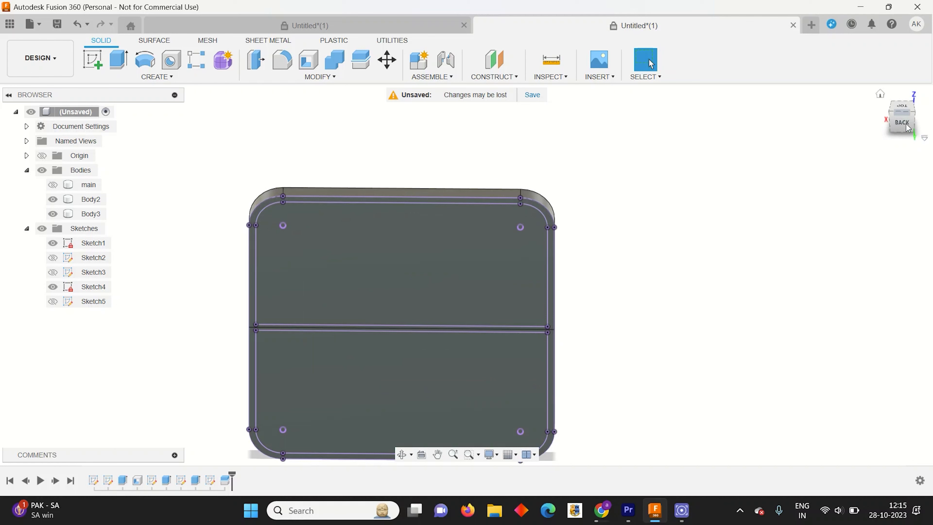
{"action": "middle_click_drag", "start_coordinate": [465, 275], "coordinate": [419, 278], "text": "shift"}
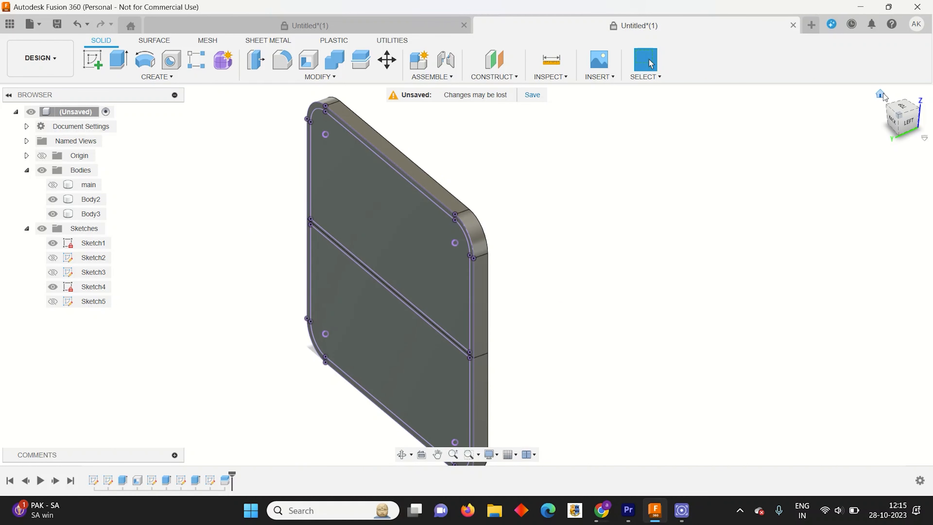
{"action": "left_click", "coordinate": [881, 95]}
{"action": "middle_click_drag", "start_coordinate": [916, 121], "coordinate": [869, 123], "text": "shift"}
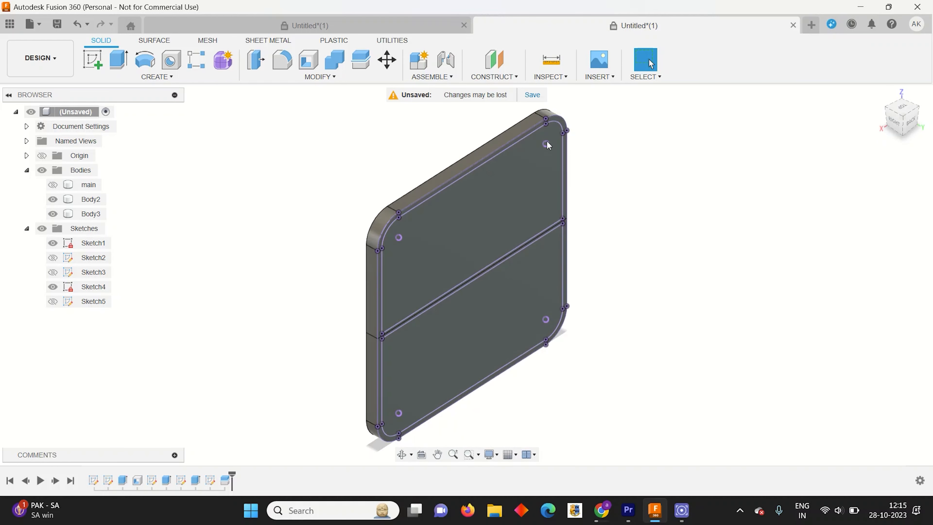
{"action": "scroll", "coordinate": [415, 225], "scroll_direction": "down", "scroll_amount": 2}
{"action": "scroll", "coordinate": [409, 234], "scroll_direction": "up", "scroll_amount": 2}
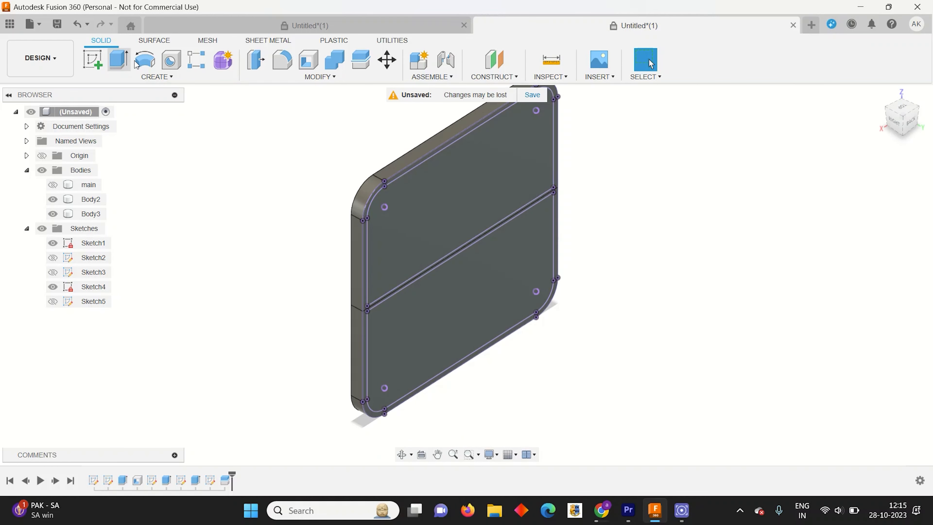
{"action": "left_click", "coordinate": [117, 61]}
{"action": "left_click", "coordinate": [419, 214]}
{"action": "left_click_drag", "start_coordinate": [454, 192], "coordinate": [679, 308]}
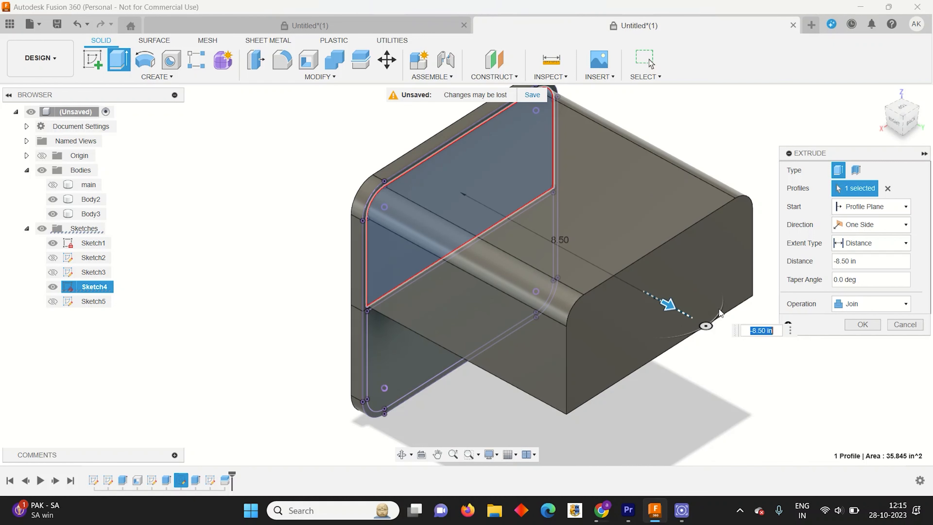
{"action": "left_click", "coordinate": [870, 328]}
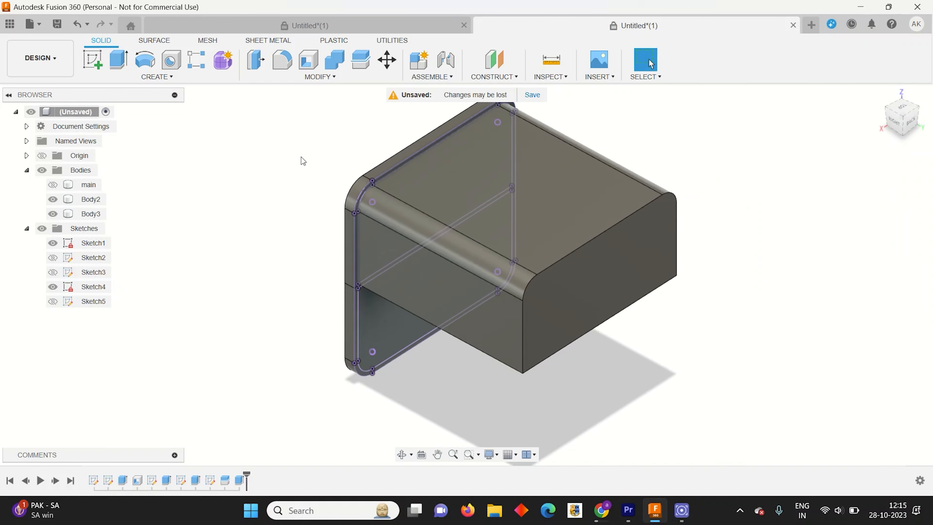
Start a new sketch on the flat side face of the extruded drawer block.
{"action": "scroll", "coordinate": [217, 308], "scroll_direction": "down", "scroll_amount": 2}
{"action": "scroll", "coordinate": [331, 289], "scroll_direction": "up", "scroll_amount": 3}
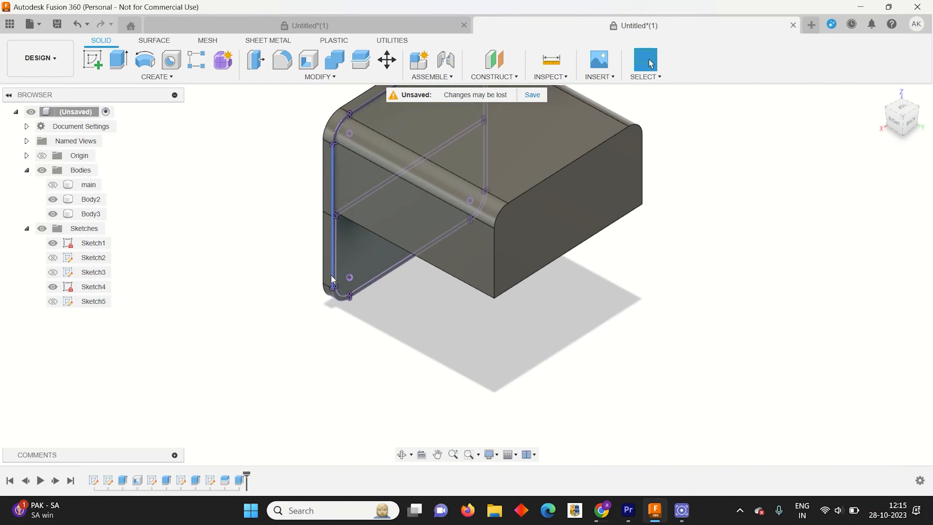
{"action": "scroll", "coordinate": [333, 280], "scroll_direction": "up", "scroll_amount": 1}
{"action": "left_click", "coordinate": [427, 209]}
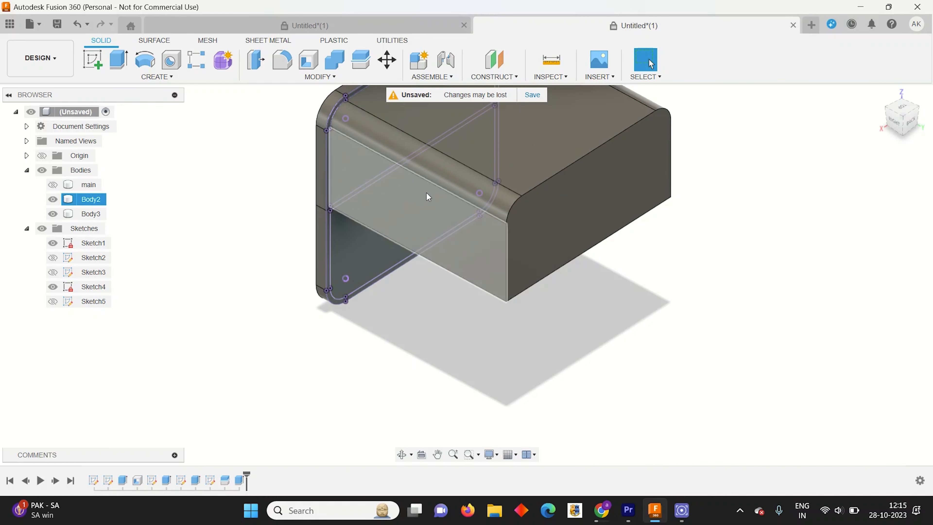
{"action": "left_click", "coordinate": [427, 197]}
{"action": "scroll", "coordinate": [481, 172], "scroll_direction": "up", "scroll_amount": 1}
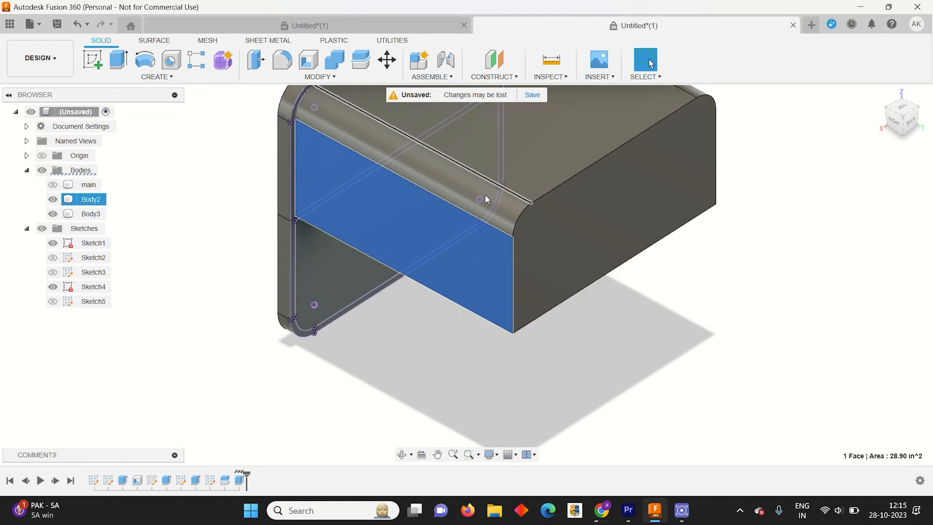
{"action": "left_click", "coordinate": [230, 99]}
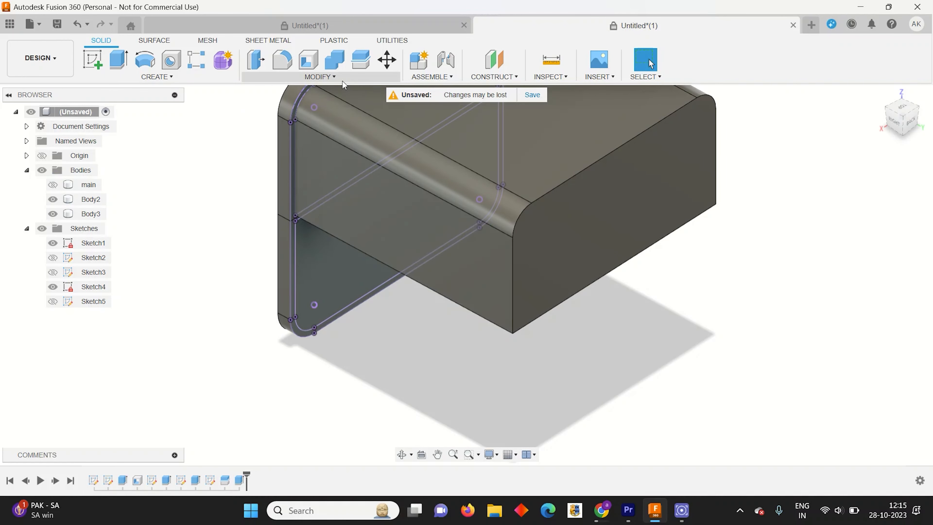
{"action": "left_click", "coordinate": [362, 186]}
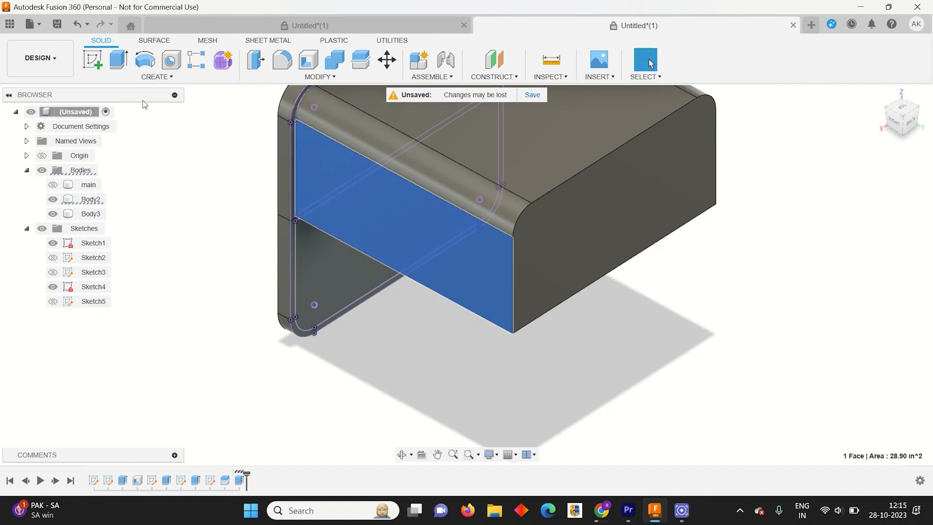
{"action": "left_click", "coordinate": [94, 61]}
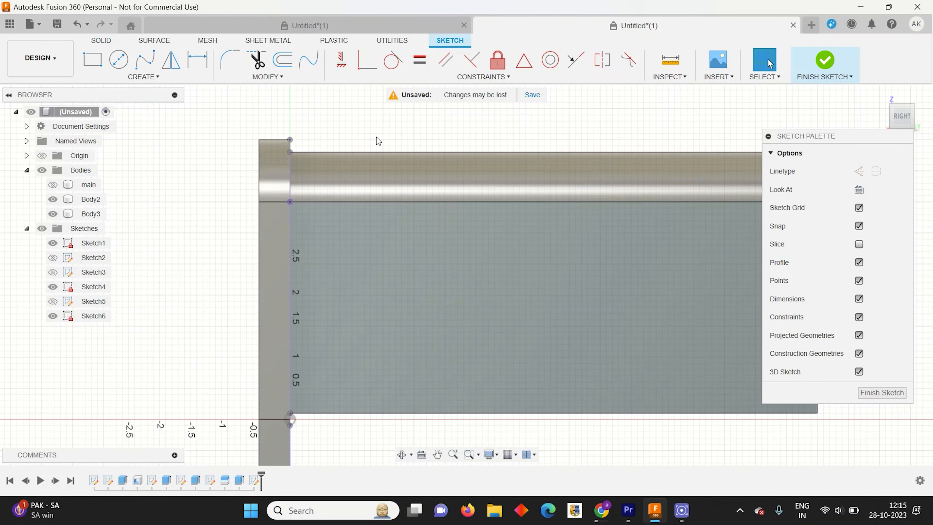
Draw a 1 in high rectangle from the panel's upper back corner to beyond the drawer block's rear end, and finish the sketch.
{"action": "scroll", "coordinate": [212, 138], "scroll_direction": "up", "scroll_amount": 3}
{"action": "key", "text": "r"}
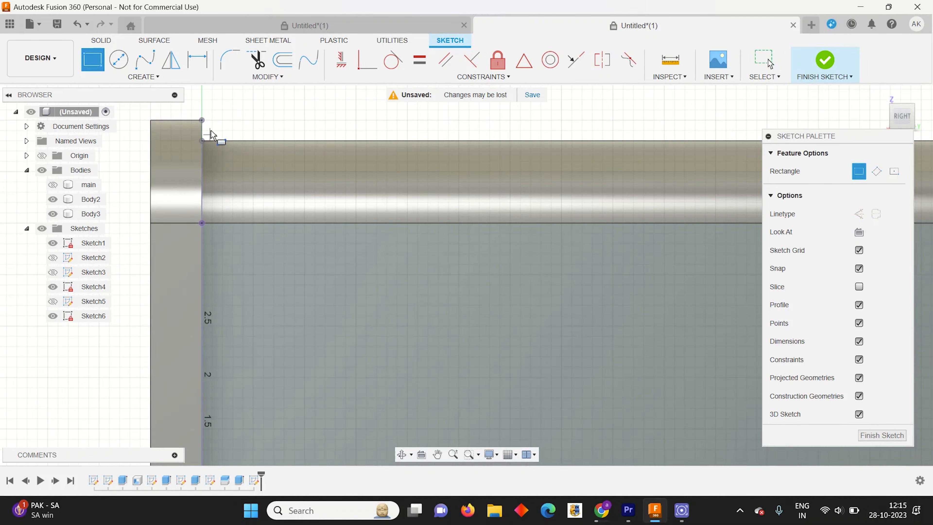
{"action": "left_click", "coordinate": [203, 122]}
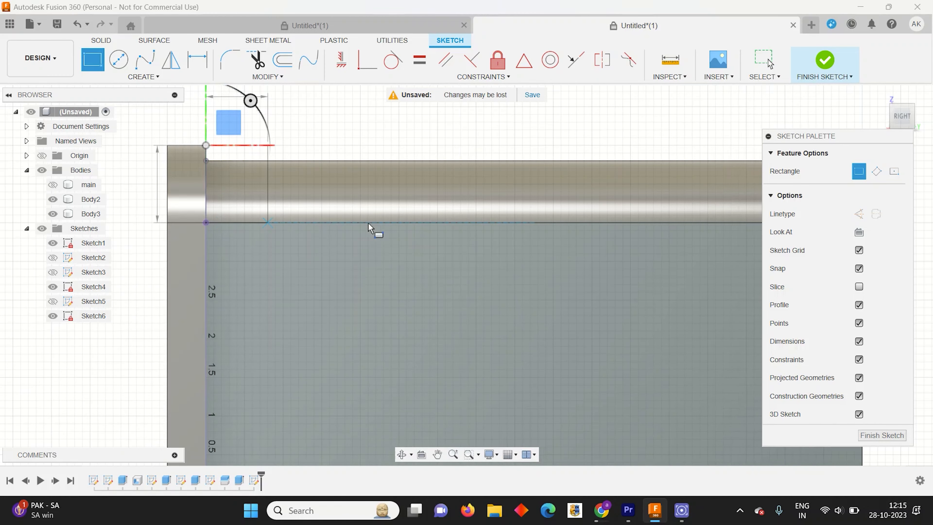
{"action": "scroll", "coordinate": [352, 230], "scroll_direction": "down", "scroll_amount": 3}
{"action": "scroll", "coordinate": [559, 228], "scroll_direction": "down", "scroll_amount": 2}
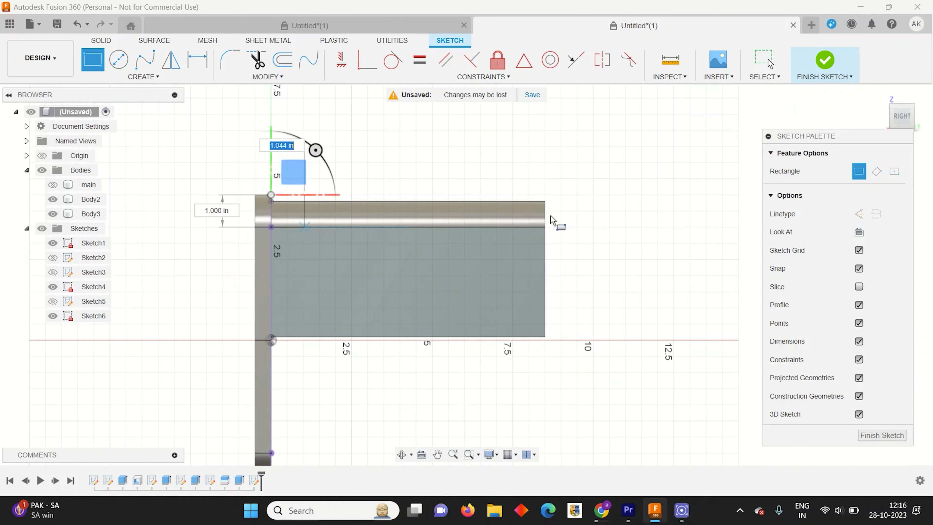
{"action": "left_click", "coordinate": [649, 227]}
{"action": "left_click", "coordinate": [874, 434]}
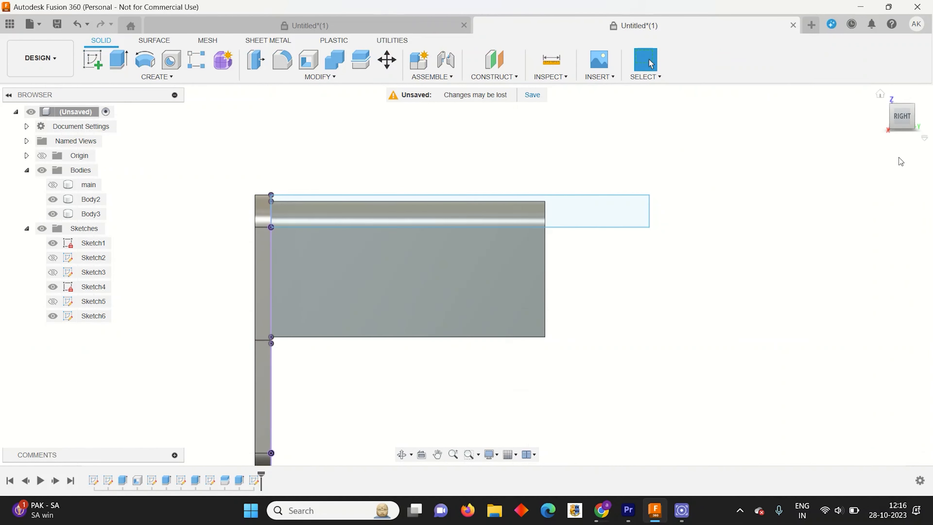
Extrude the side rectangle -10 in across the drawer block as a Cut to remove its rounded upper portion.
{"action": "left_click", "coordinate": [881, 95]}
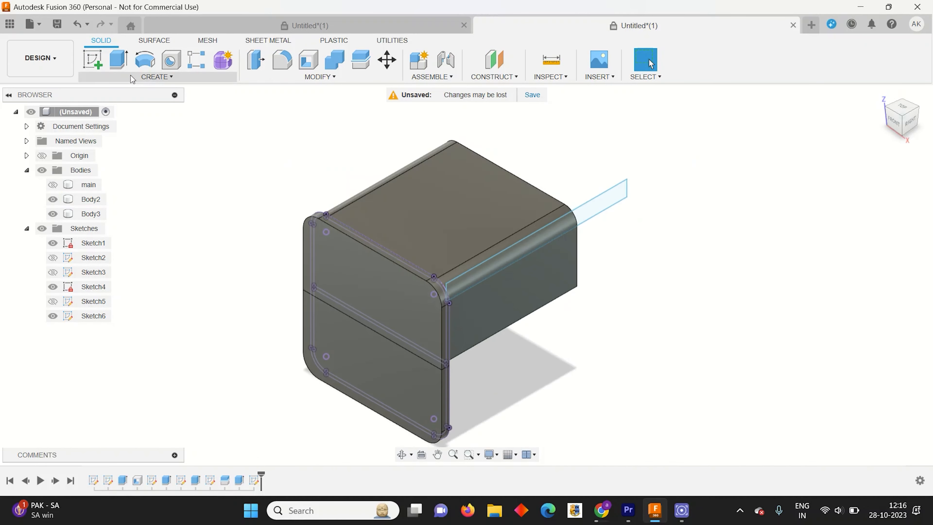
{"action": "key", "text": "e"}
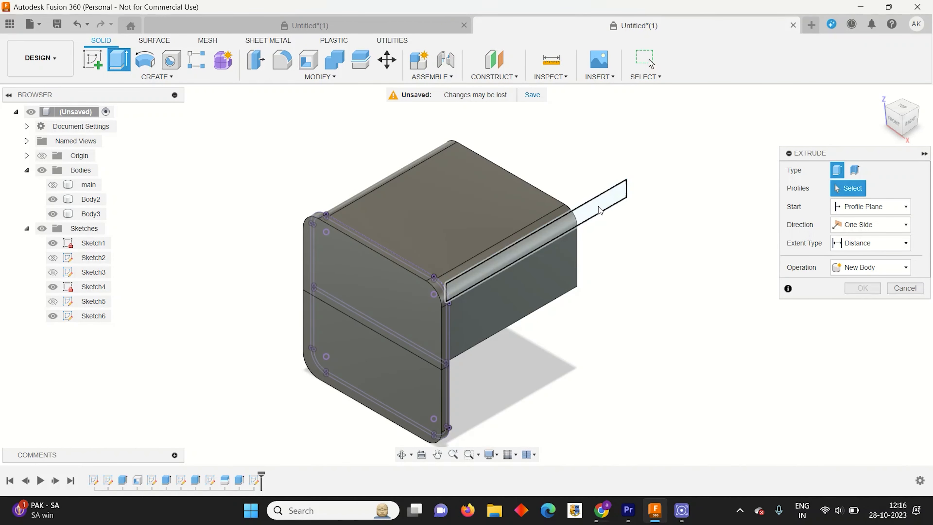
{"action": "left_click", "coordinate": [546, 243]}
{"action": "type", "text": "-10"}
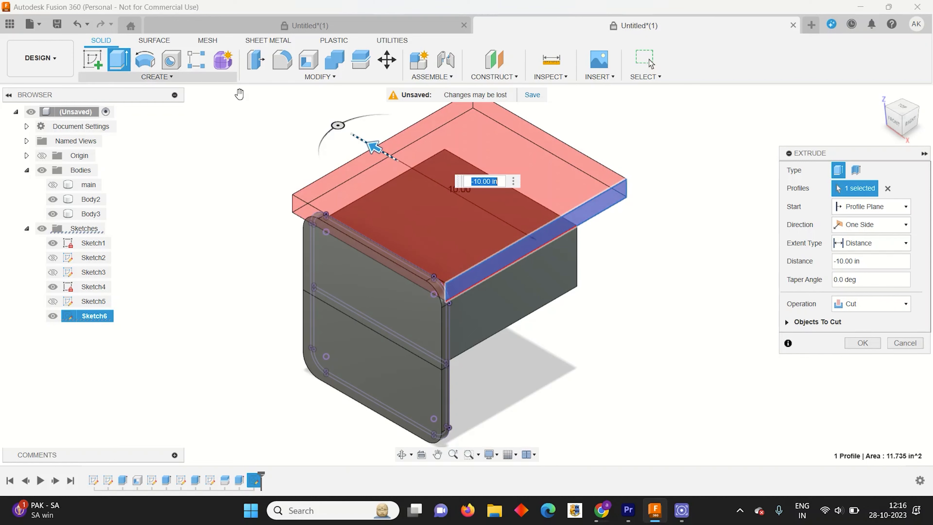
{"action": "left_click", "coordinate": [877, 344]}
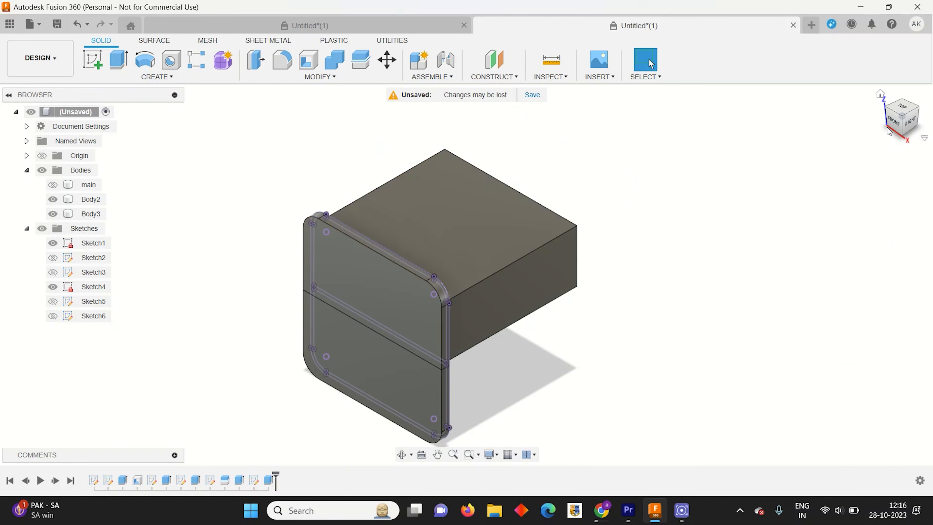
Shell the upper drawer block from its flat upper face with an inside thickness of 0.2 in.
{"action": "left_click_drag", "start_coordinate": [902, 115], "coordinate": [810, 136]}
{"action": "scroll", "coordinate": [505, 211], "scroll_direction": "up", "scroll_amount": 5}
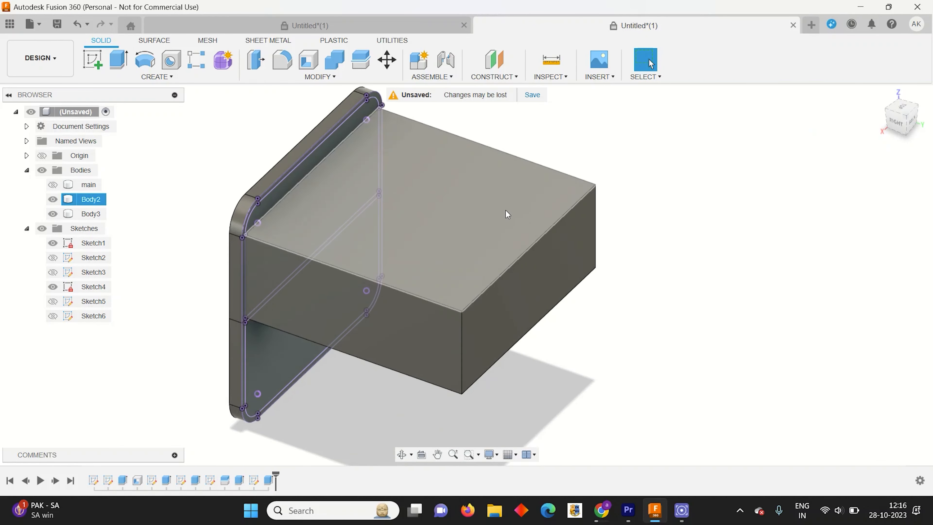
{"action": "left_click", "coordinate": [308, 60]}
{"action": "left_click", "coordinate": [373, 186]}
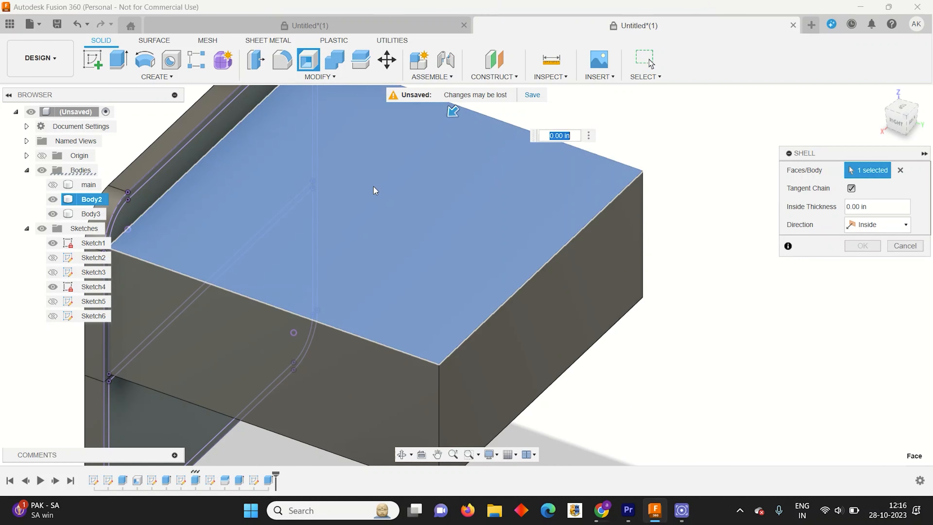
{"action": "key", "text": "Return"}
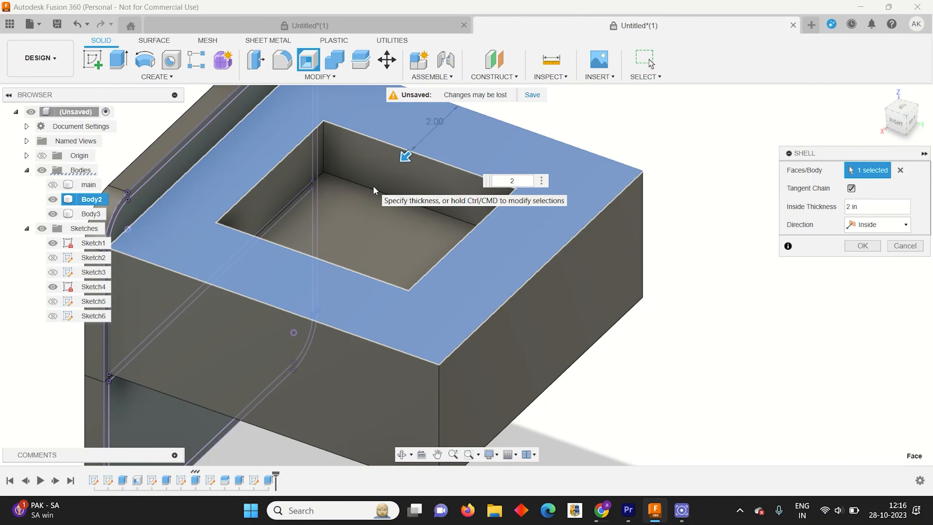
{"action": "key", "text": "BackSpace"}
{"action": "type", "text": "1"}
{"action": "key", "text": "Return"}
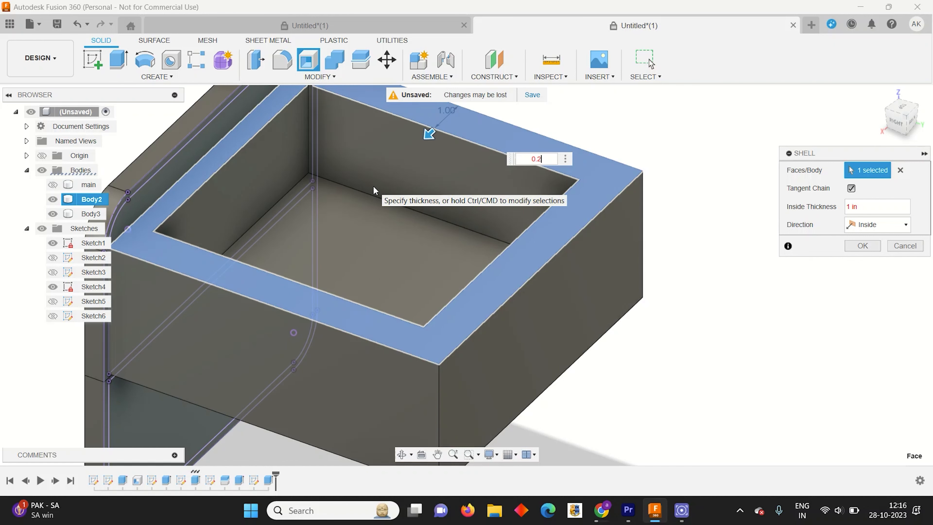
{"action": "type", "text": "0.2"}
{"action": "key", "text": "Return"}
{"action": "scroll", "coordinate": [367, 263], "scroll_direction": "down", "scroll_amount": 3}
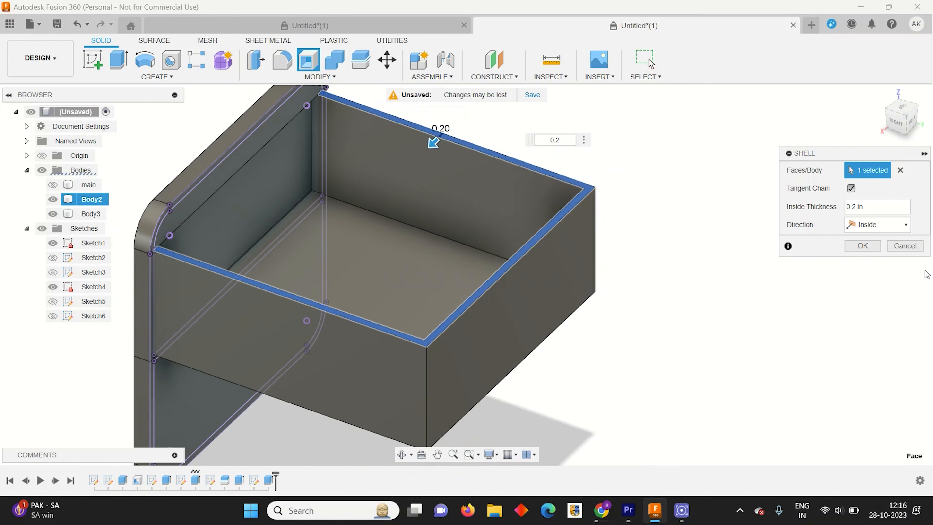
{"action": "left_click", "coordinate": [862, 246]}
Extrude the lower compartment profile -8.5 in backward from the front panel with the Join operation.
{"action": "scroll", "coordinate": [636, 176], "scroll_direction": "down", "scroll_amount": 2}
{"action": "left_click_drag", "start_coordinate": [894, 127], "coordinate": [904, 87]}
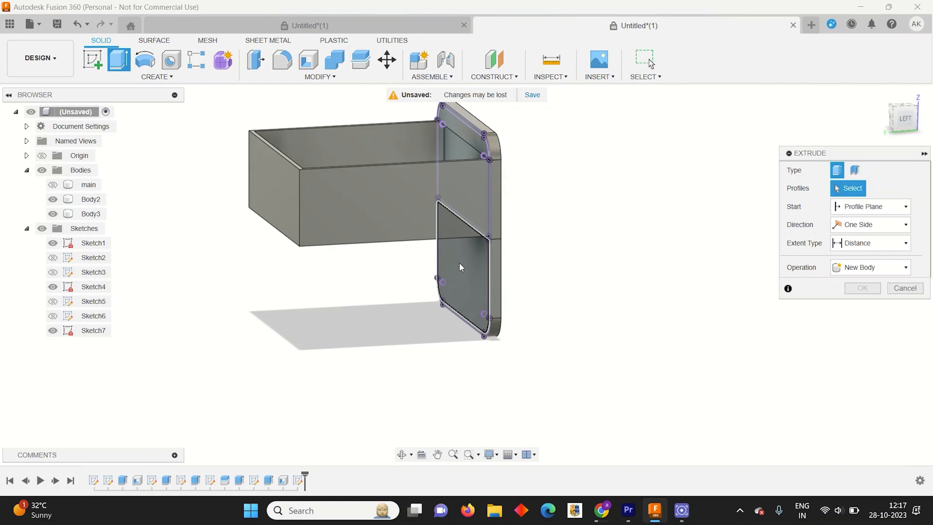
{"action": "left_click", "coordinate": [460, 265]}
{"action": "left_click_drag", "start_coordinate": [472, 268], "coordinate": [246, 277]}
{"action": "left_click_drag", "start_coordinate": [243, 315], "coordinate": [262, 264]}
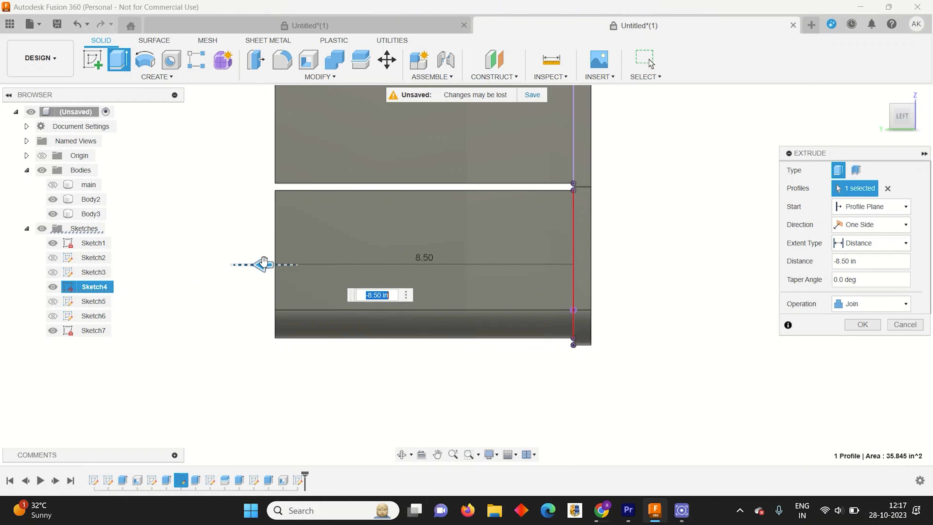
{"action": "scroll", "coordinate": [501, 227], "scroll_direction": "down", "scroll_amount": 2}
{"action": "left_click", "coordinate": [863, 324]}
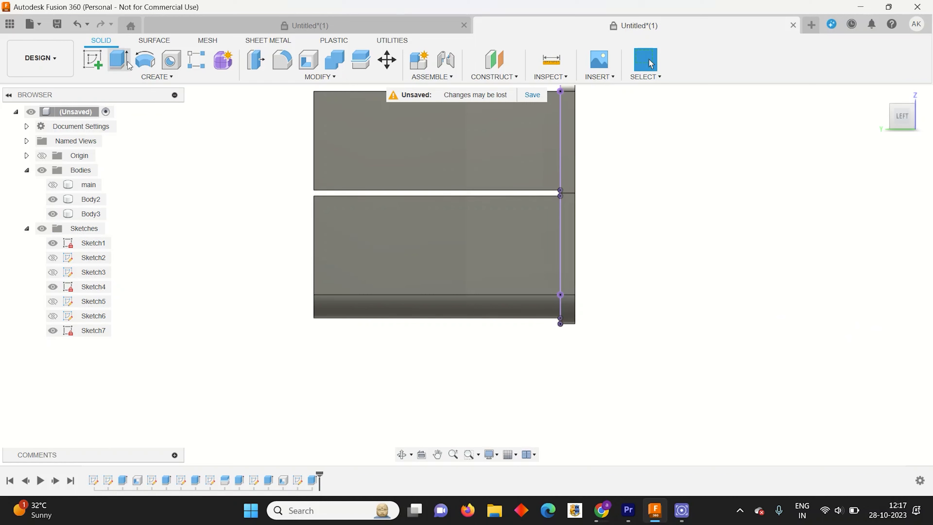
Sketch a rectangle on the lower block's side face, from the rear end of its rounded edge to the panel's lower back corner, and finish the sketch.
{"action": "key", "text": "e"}
{"action": "left_click", "coordinate": [98, 63]}
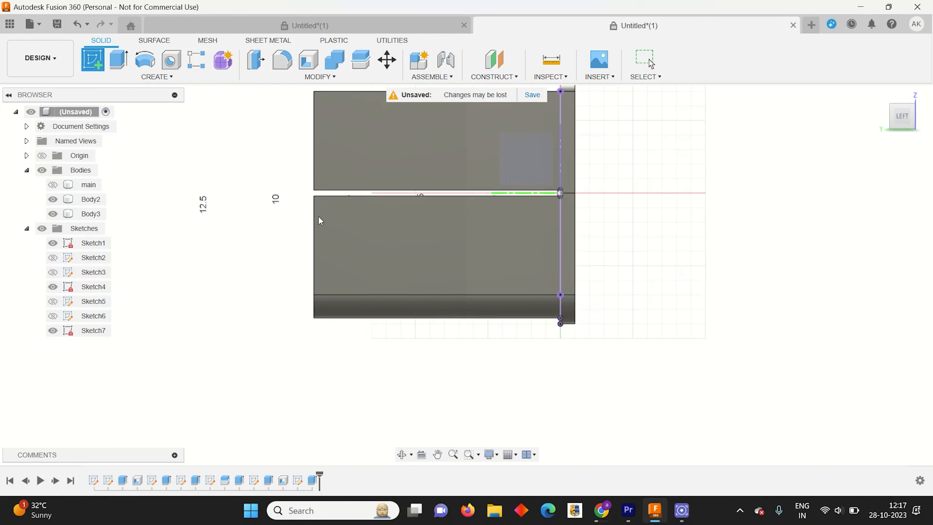
{"action": "left_click", "coordinate": [348, 261]}
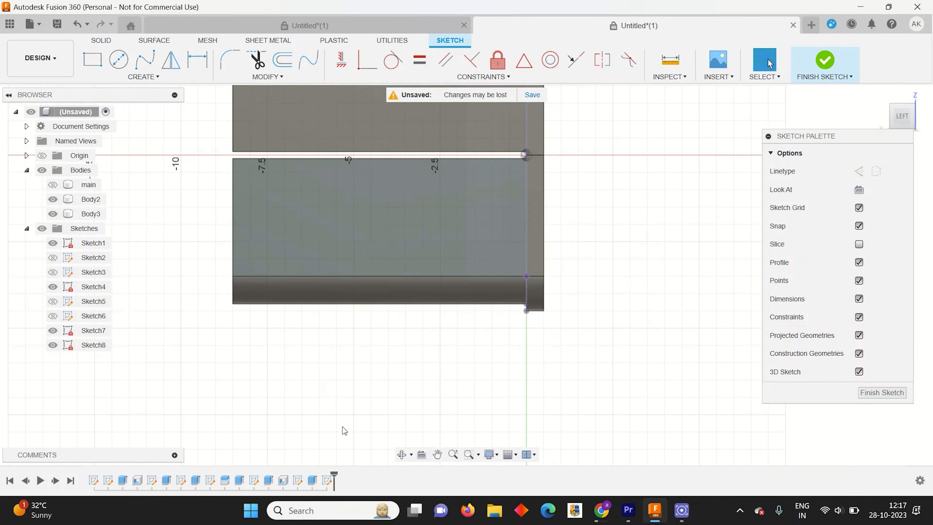
{"action": "key", "text": "r"}
{"action": "left_click", "coordinate": [195, 225]}
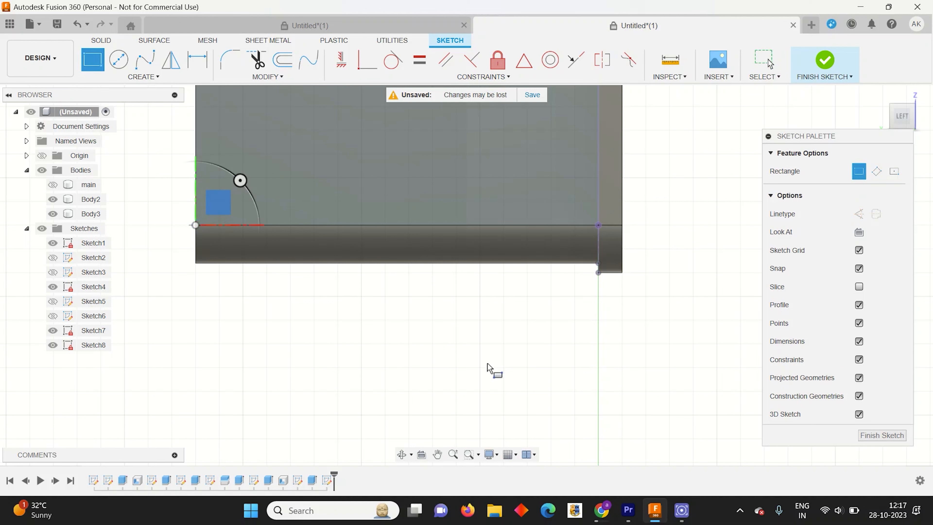
{"action": "left_click", "coordinate": [599, 273]}
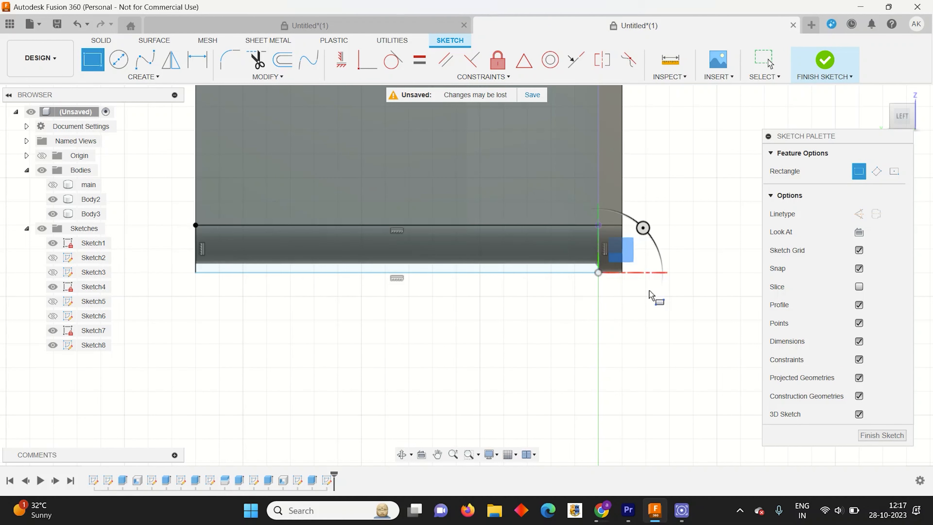
{"action": "left_click", "coordinate": [902, 438]}
Extrude the side rectangle -11.5 in across the lower block as a Cut to remove its rounded lower portion.
{"action": "left_click", "coordinate": [923, 129]}
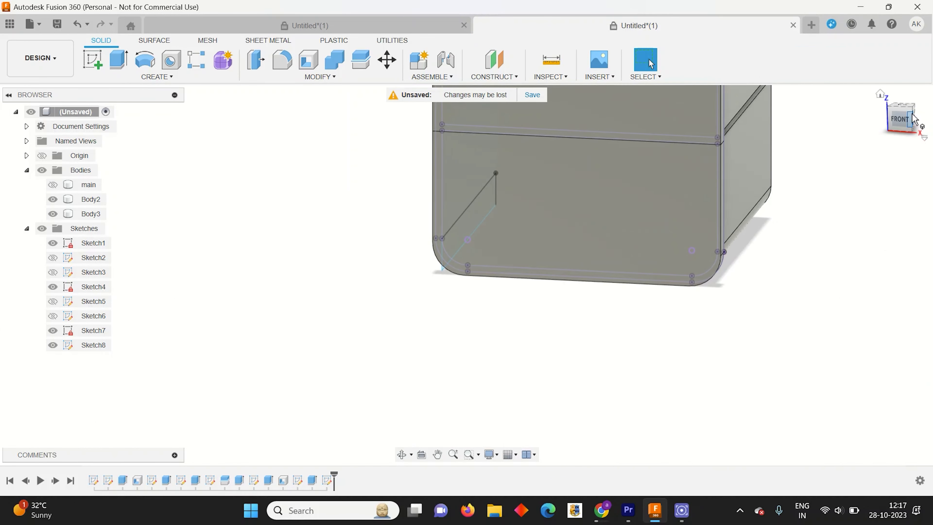
{"action": "mouse_move", "coordinate": [899, 125]}
{"action": "left_mouse_down"}
{"action": "mouse_move", "coordinate": [932, 127]}
{"action": "mouse_move", "coordinate": [909, 121]}
{"action": "mouse_move", "coordinate": [894, 130]}
{"action": "mouse_move", "coordinate": [915, 125]}
{"action": "left_mouse_up"}
{"action": "left_click", "coordinate": [119, 60]}
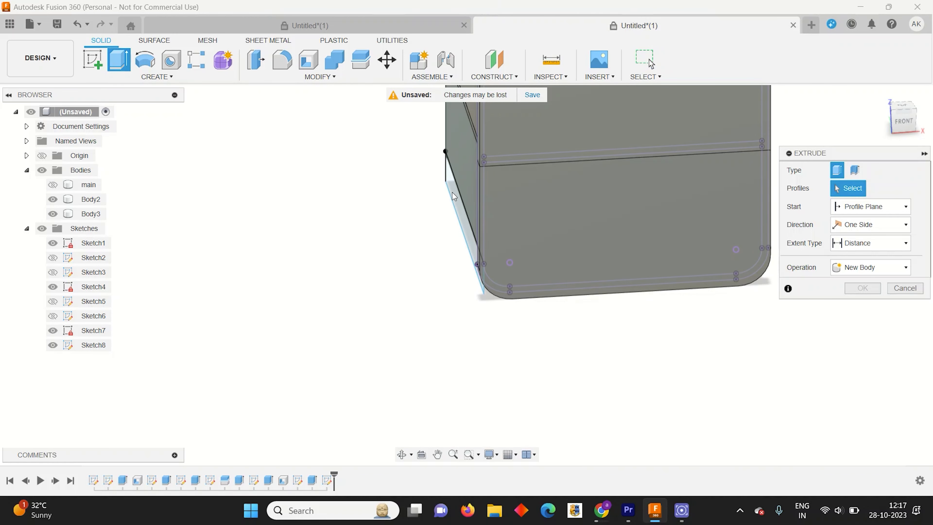
{"action": "left_click", "coordinate": [452, 192]}
{"action": "left_click_drag", "start_coordinate": [449, 221], "coordinate": [645, 210]}
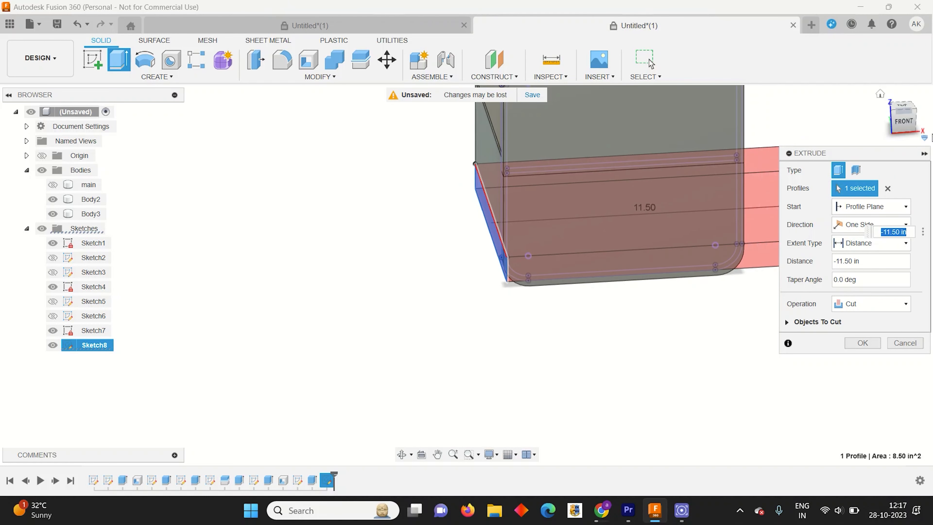
{"action": "left_click_drag", "start_coordinate": [913, 120], "coordinate": [904, 132]}
{"action": "left_click", "coordinate": [871, 346]}
{"action": "scroll", "coordinate": [511, 316], "scroll_direction": "down", "scroll_amount": 4}
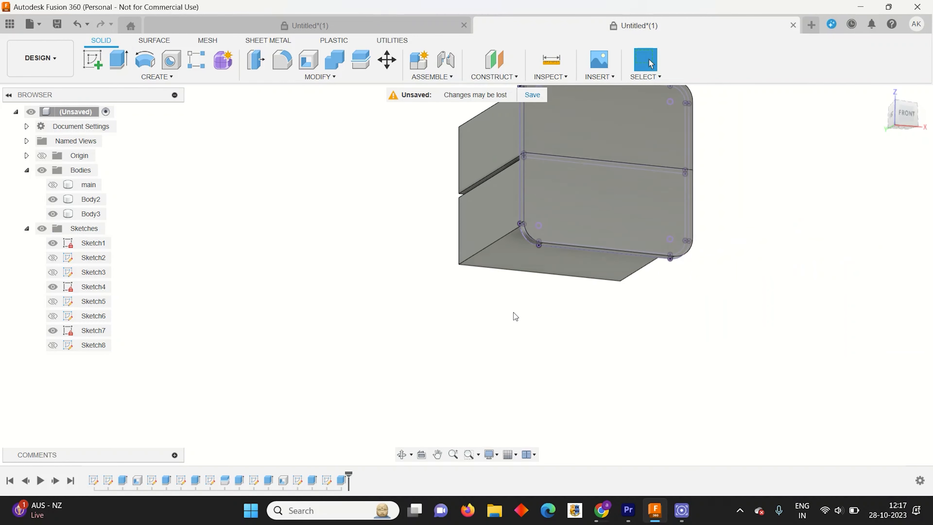
Show the main body and draw a horizontal line across its front between the upper ends of the inner lower corner arcs.
{"action": "left_click_drag", "start_coordinate": [913, 133], "coordinate": [898, 138]}
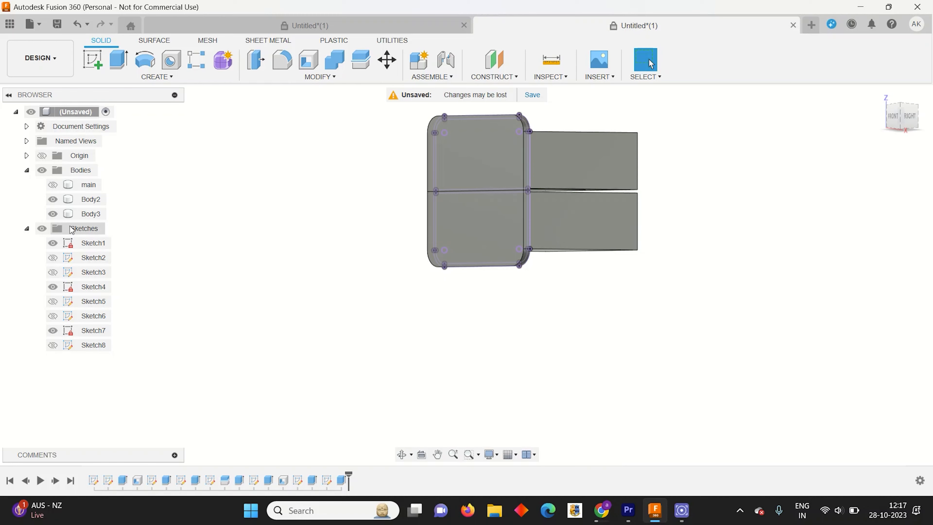
{"action": "left_click", "coordinate": [55, 185]}
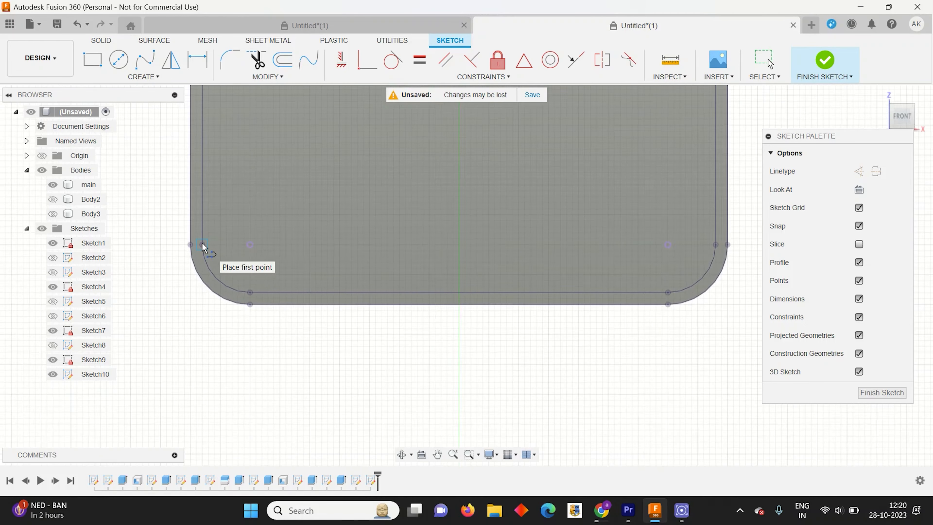
{"action": "left_click", "coordinate": [203, 244]}
{"action": "scroll", "coordinate": [161, 280], "scroll_direction": "down", "scroll_amount": 3}
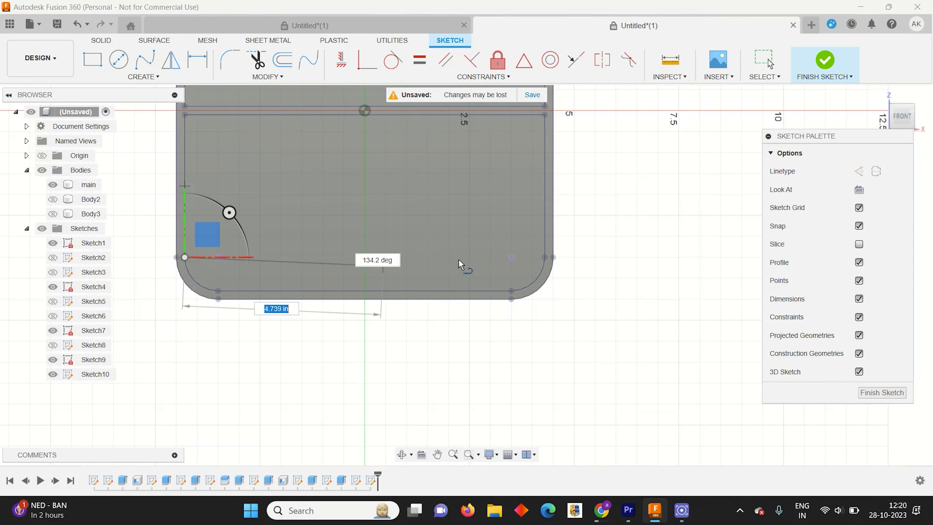
{"action": "left_click", "coordinate": [544, 263]}
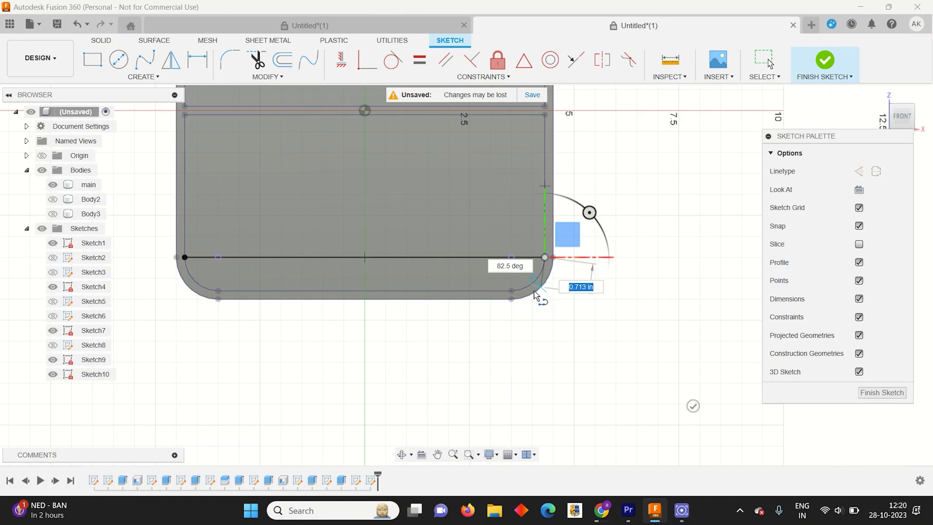
Continue the outline with short line segments around the lower right rounded corner, inside the thickness of the box wall.
{"action": "scroll", "coordinate": [545, 283], "scroll_direction": "up", "scroll_amount": 2}
{"action": "scroll", "coordinate": [545, 283], "scroll_direction": "up", "scroll_amount": 3}
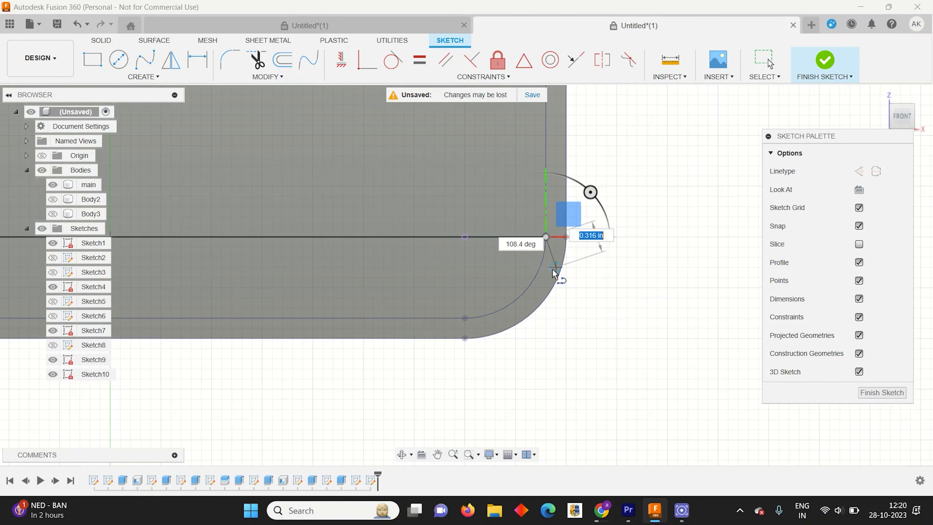
{"action": "left_click", "coordinate": [551, 269]}
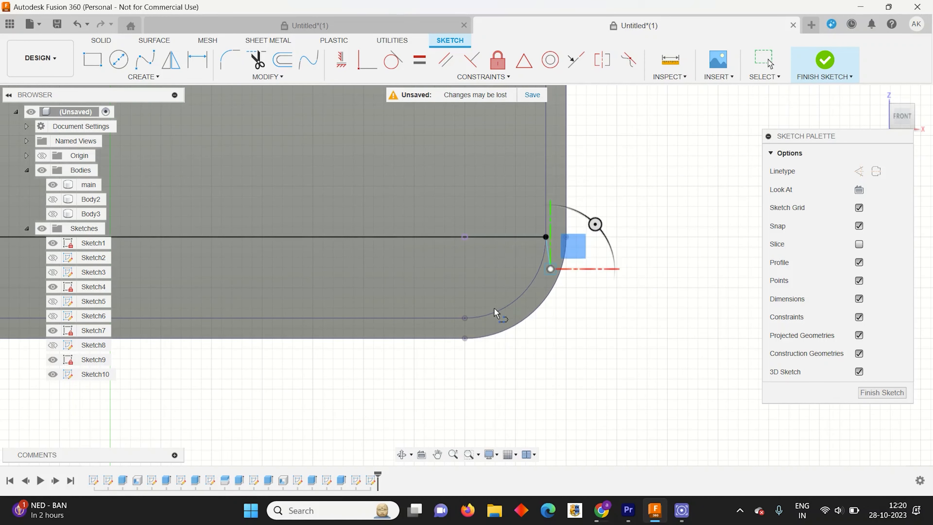
{"action": "left_click", "coordinate": [516, 318]}
{"action": "left_click", "coordinate": [457, 327]}
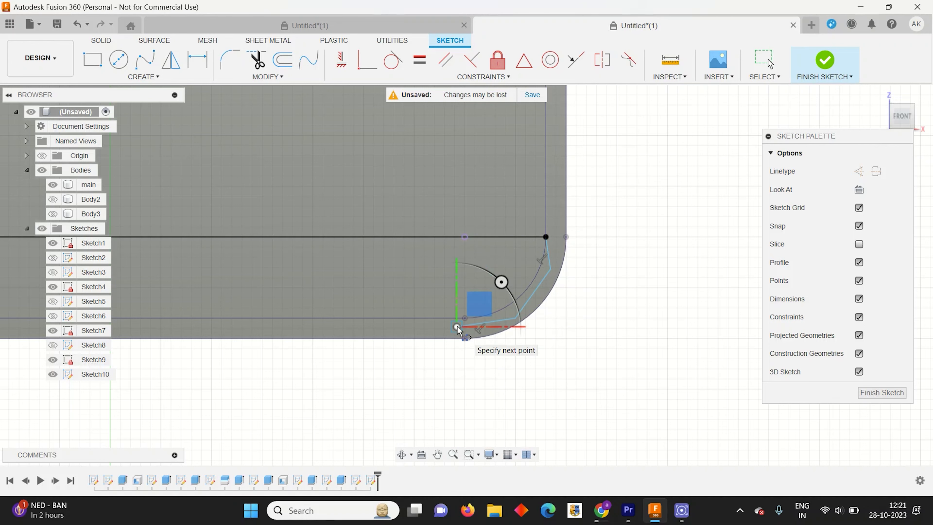
Close the outline along the bottom wall and around the lower left corner back to the starting point, and finish the sketch.
{"action": "scroll", "coordinate": [520, 292], "scroll_direction": "down", "scroll_amount": 3}
{"action": "scroll", "coordinate": [204, 306], "scroll_direction": "up", "scroll_amount": 3}
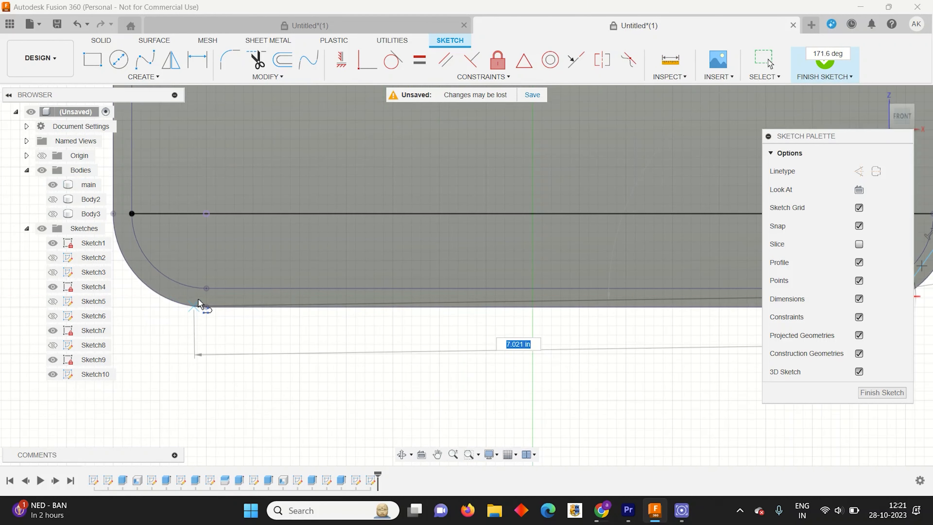
{"action": "left_click", "coordinate": [197, 298]}
{"action": "left_click", "coordinate": [142, 268]}
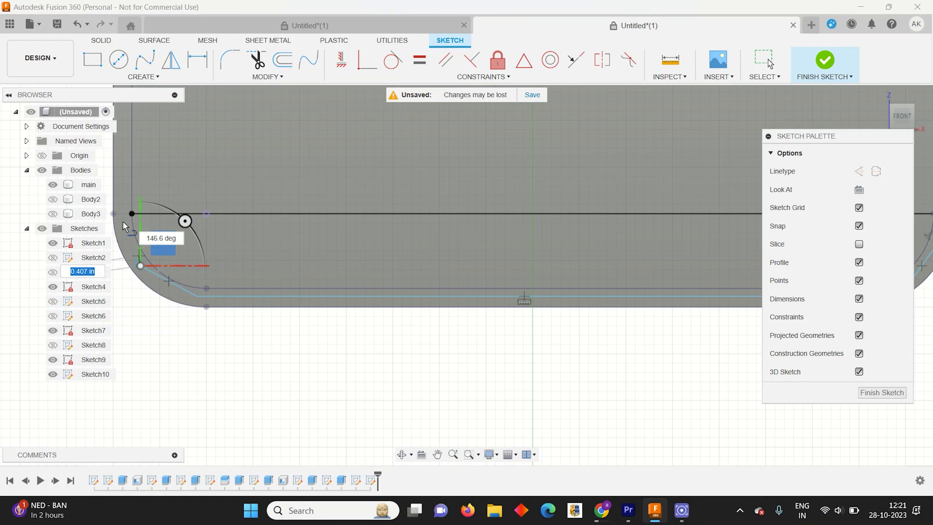
{"action": "left_click", "coordinate": [122, 223]}
{"action": "left_click", "coordinate": [133, 215]}
{"action": "scroll", "coordinate": [190, 211], "scroll_direction": "down", "scroll_amount": 2}
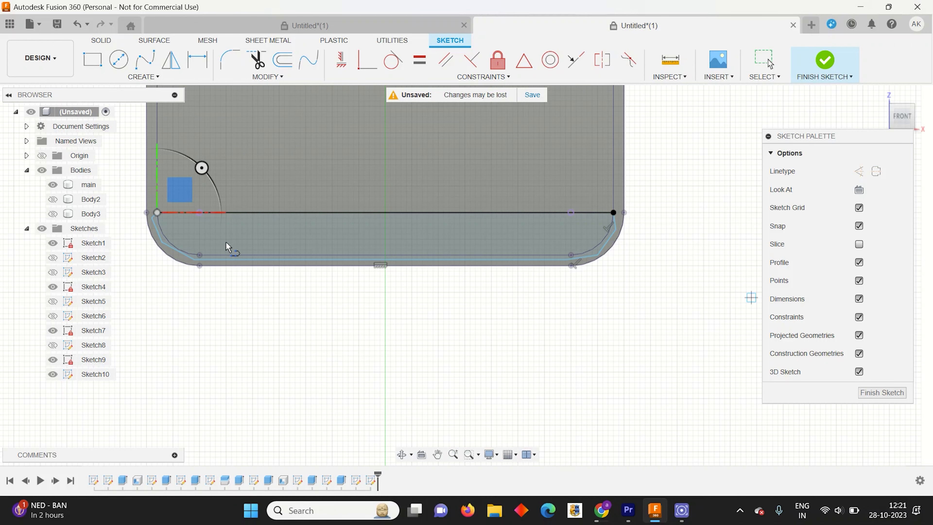
{"action": "scroll", "coordinate": [239, 237], "scroll_direction": "up", "scroll_amount": 4}
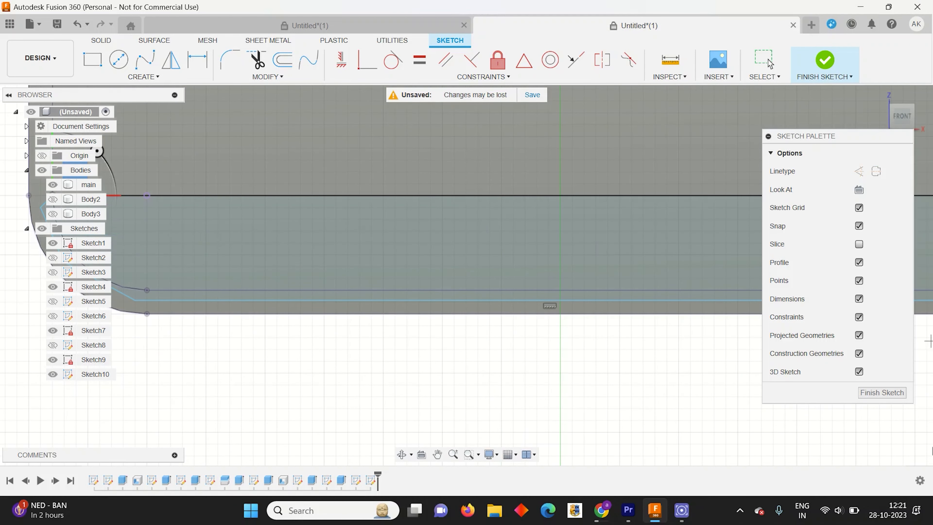
{"action": "left_click", "coordinate": [886, 396]}
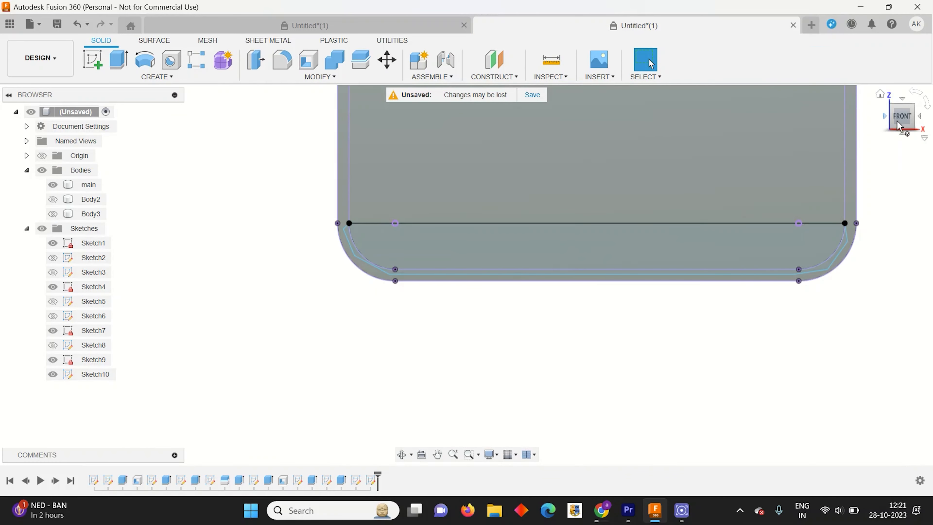
Extrude the closed bottom profile -8.90 in into the box with the Join operation to fill the lower rounded corners.
{"action": "left_click_drag", "start_coordinate": [895, 125], "coordinate": [916, 127]}
{"action": "key", "text": "e"}
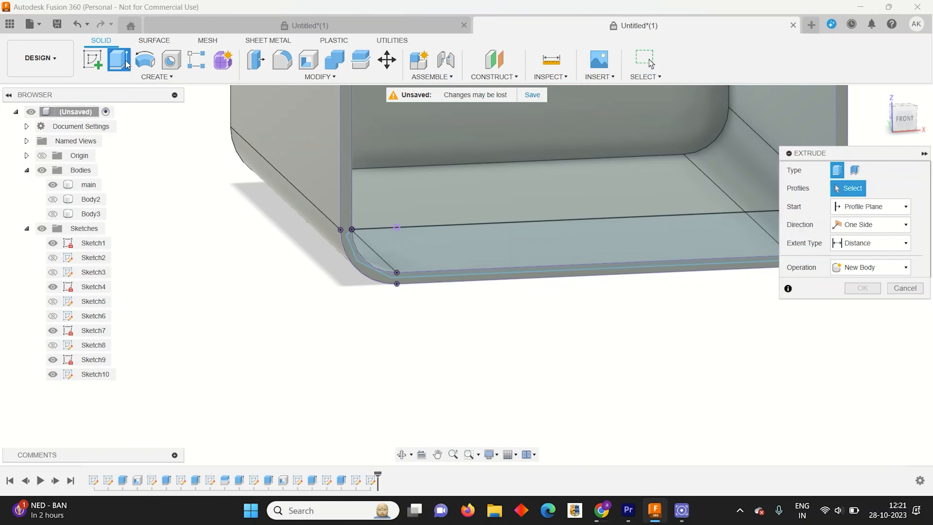
{"action": "left_click", "coordinate": [538, 243]}
{"action": "left_click_drag", "start_coordinate": [596, 243], "coordinate": [507, 125]}
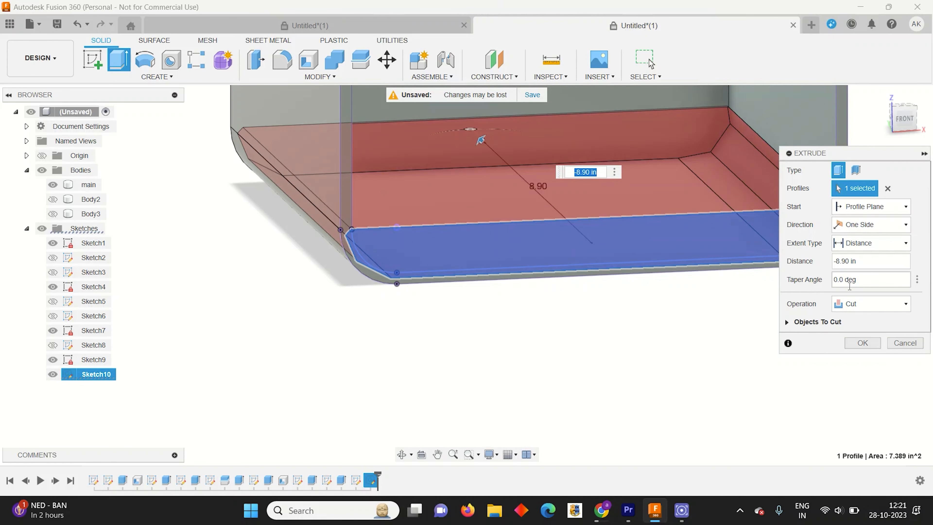
{"action": "left_click", "coordinate": [853, 304]}
{"action": "left_click", "coordinate": [852, 317]}
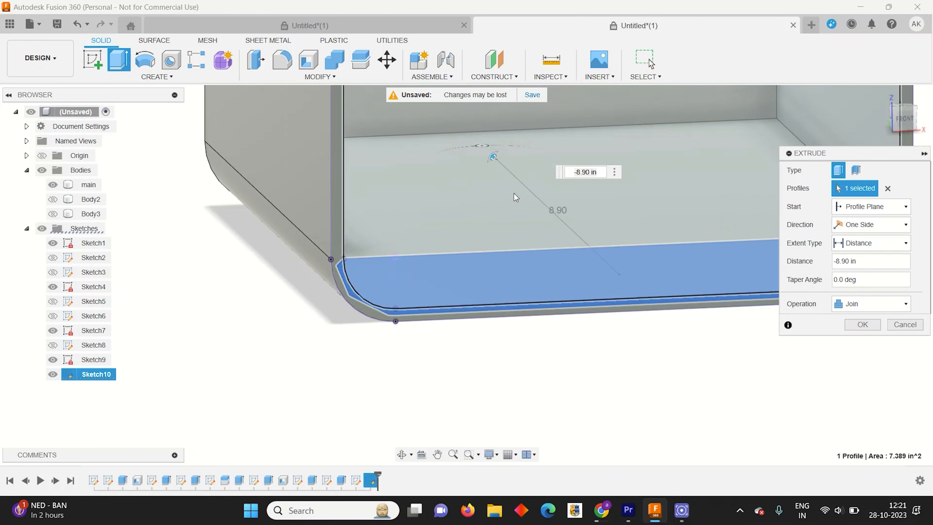
{"action": "scroll", "coordinate": [492, 224], "scroll_direction": "up", "scroll_amount": 3}
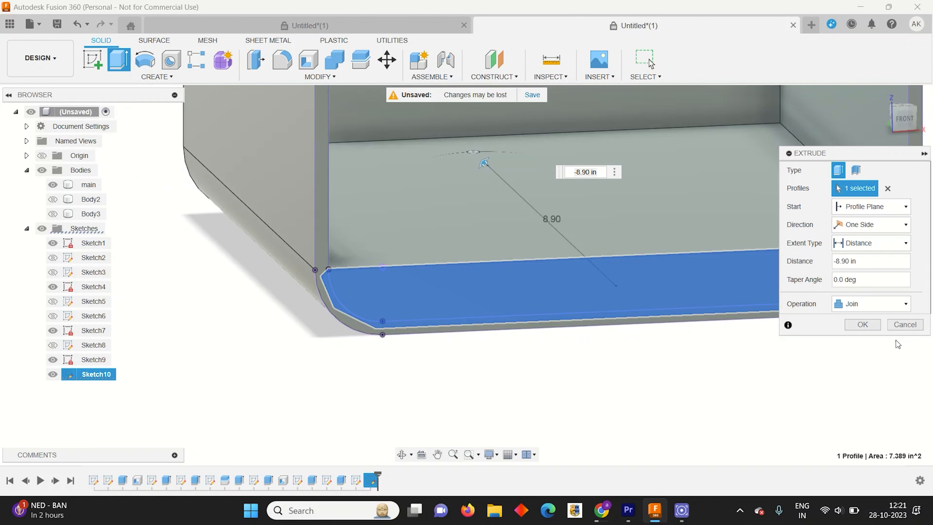
{"action": "left_click", "coordinate": [871, 325]}
{"action": "scroll", "coordinate": [492, 341], "scroll_direction": "down", "scroll_amount": 5}
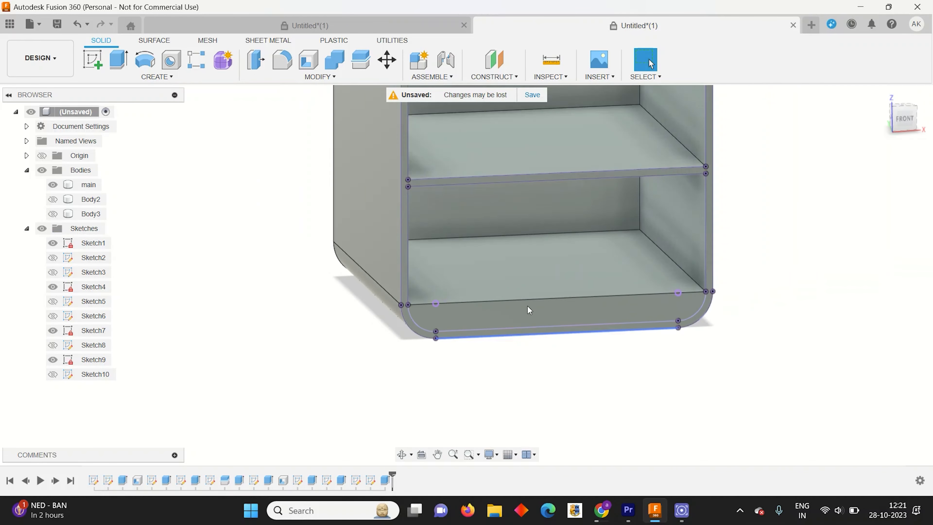
Start a sketch on the box's front face and draw a horizontal line from the upper left inner arc's lower end into the right wall's thickness.
{"action": "scroll", "coordinate": [464, 110], "scroll_direction": "up", "scroll_amount": 5}
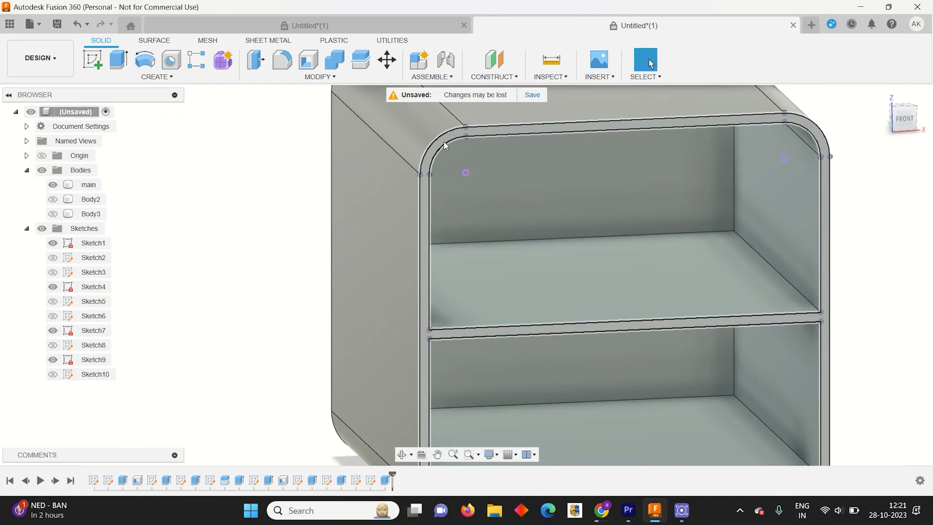
{"action": "left_click", "coordinate": [443, 140]}
{"action": "left_click", "coordinate": [95, 58]}
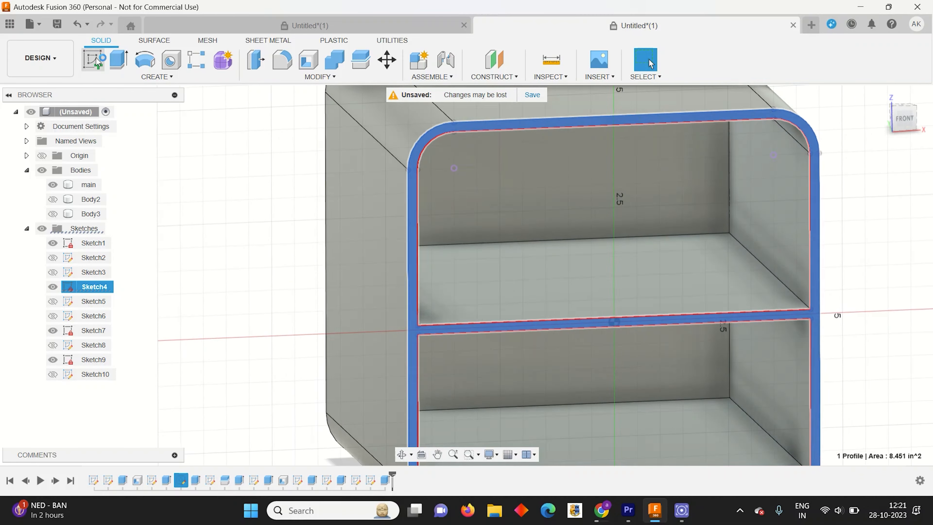
{"action": "left_click", "coordinate": [144, 77]}
{"action": "left_click", "coordinate": [100, 91]}
{"action": "scroll", "coordinate": [348, 173], "scroll_direction": "up", "scroll_amount": 5}
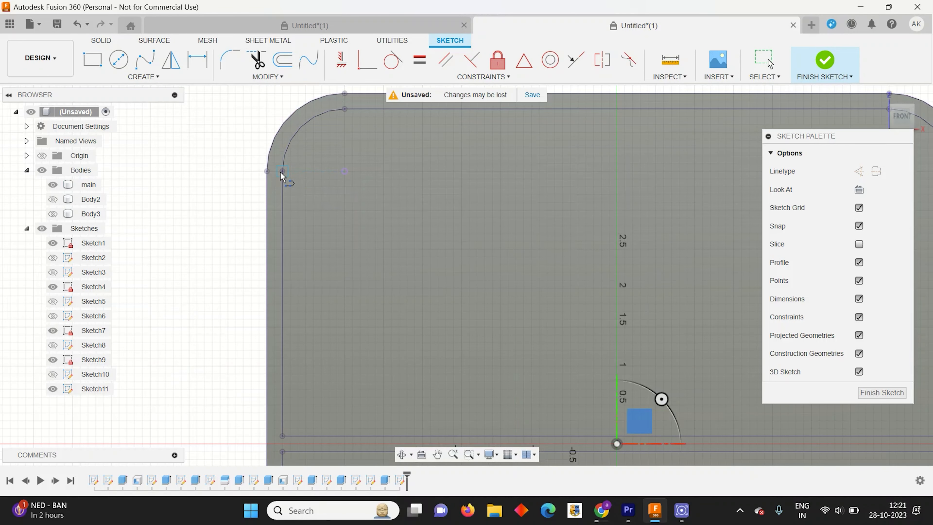
{"action": "left_click", "coordinate": [282, 171]}
{"action": "scroll", "coordinate": [234, 239], "scroll_direction": "down", "scroll_amount": 2}
{"action": "scroll", "coordinate": [588, 204], "scroll_direction": "up", "scroll_amount": 1}
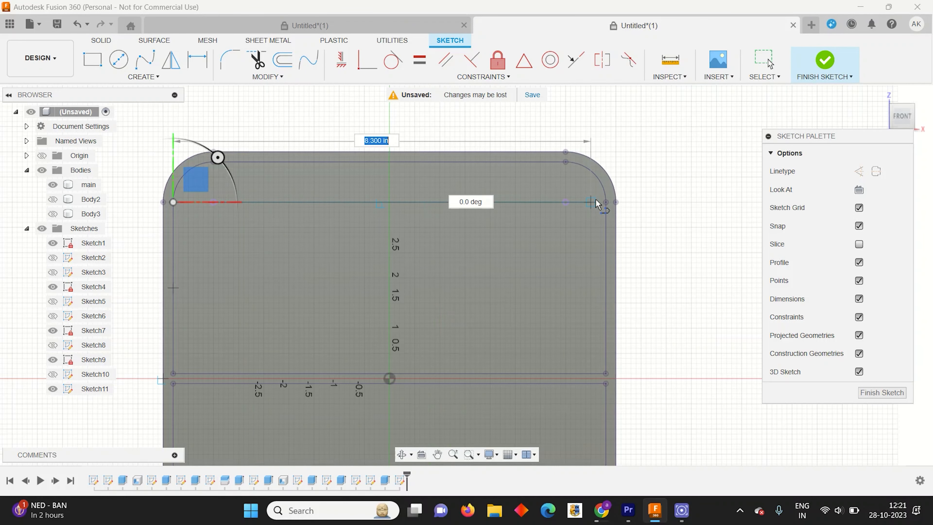
{"action": "scroll", "coordinate": [611, 205], "scroll_direction": "up", "scroll_amount": 3}
{"action": "left_click", "coordinate": [611, 203]}
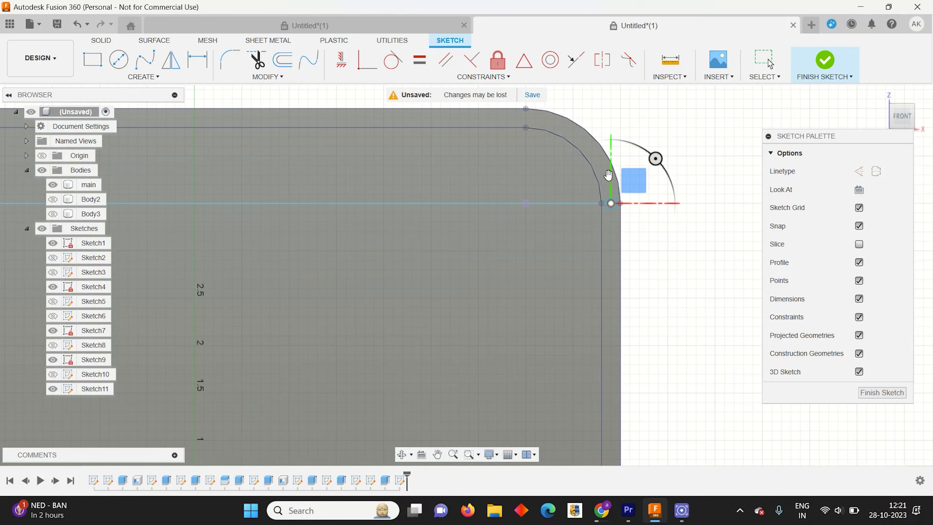
Continue the outline with short line segments around the upper right rounded corner and along the top wall, inside the wall thickness.
{"action": "left_click", "coordinate": [602, 166]}
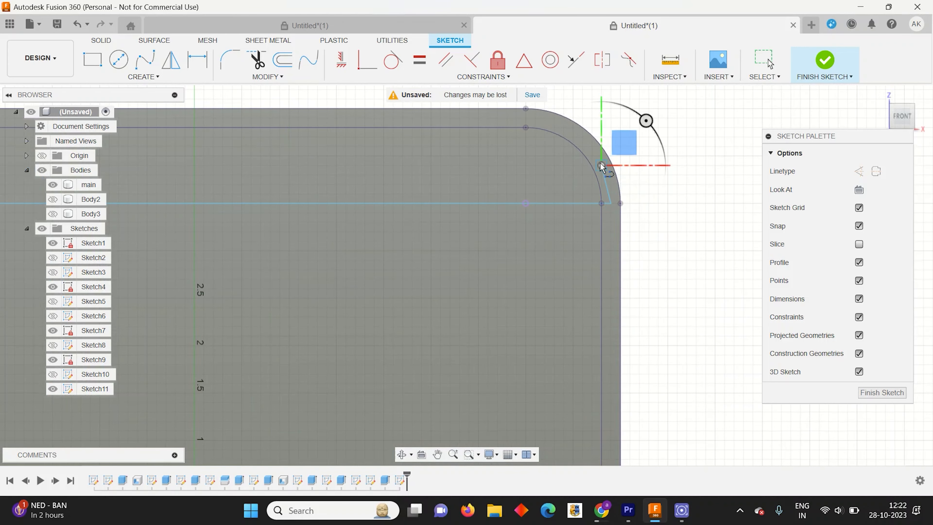
{"action": "left_click", "coordinate": [567, 127]}
{"action": "left_click", "coordinate": [516, 118]}
{"action": "scroll", "coordinate": [745, 142], "scroll_direction": "down", "scroll_amount": 5}
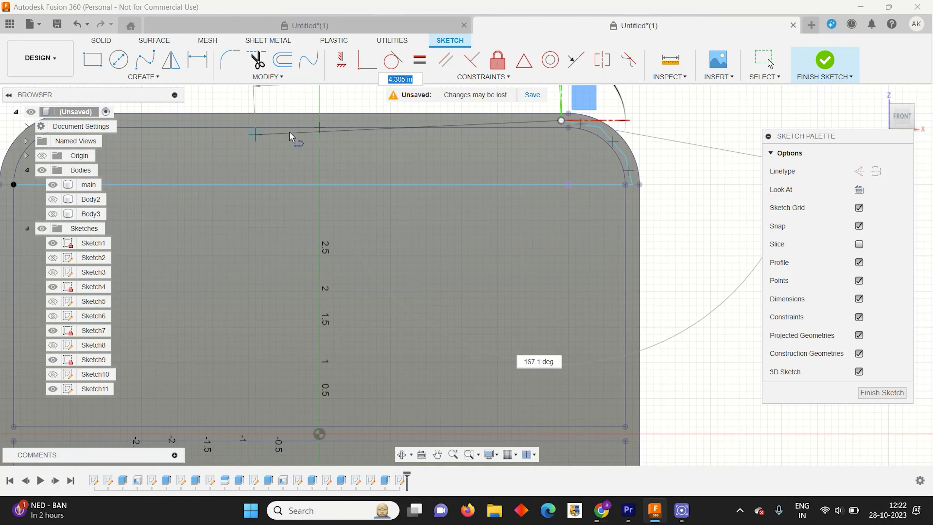
{"action": "left_click", "coordinate": [211, 127]}
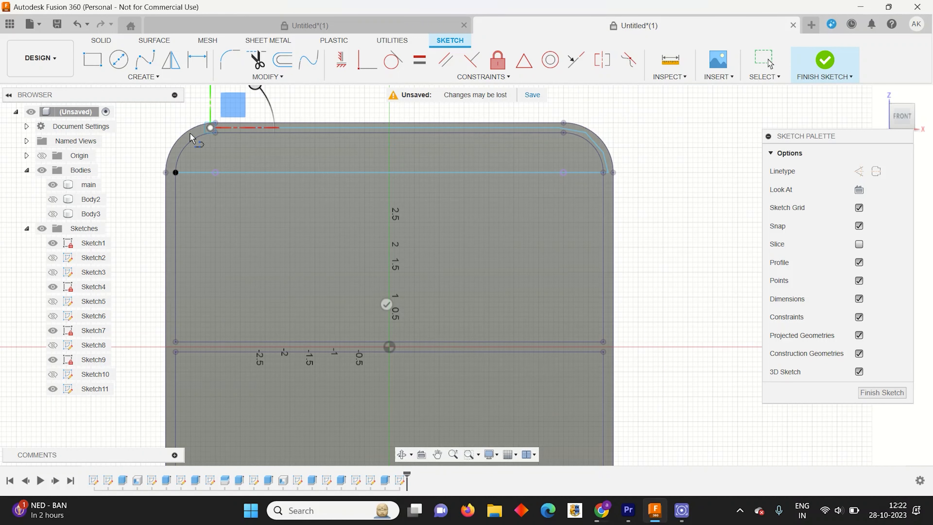
Close the outline around the upper left rounded corner back to the starting point, and finish the sketch.
{"action": "scroll", "coordinate": [182, 141], "scroll_direction": "up", "scroll_amount": 4}
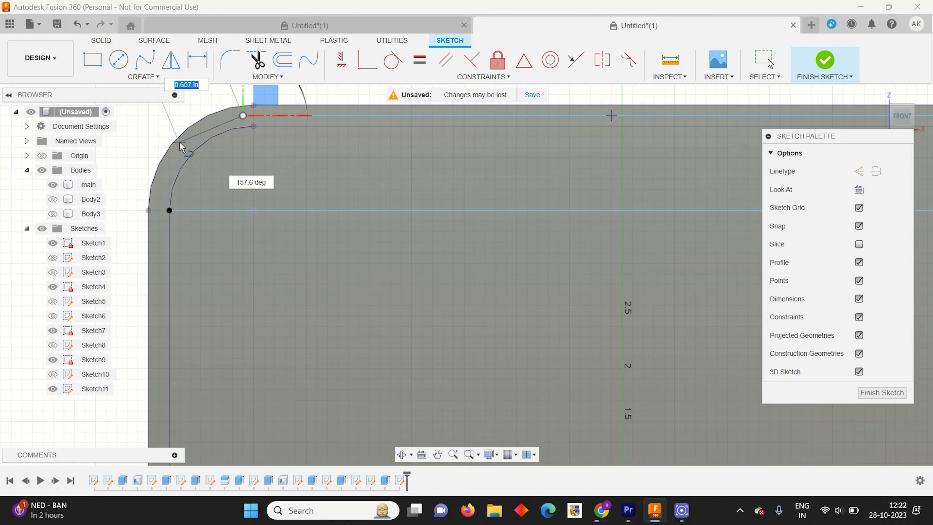
{"action": "left_click", "coordinate": [165, 188]}
{"action": "left_click", "coordinate": [169, 210]}
{"action": "left_click", "coordinate": [902, 392]}
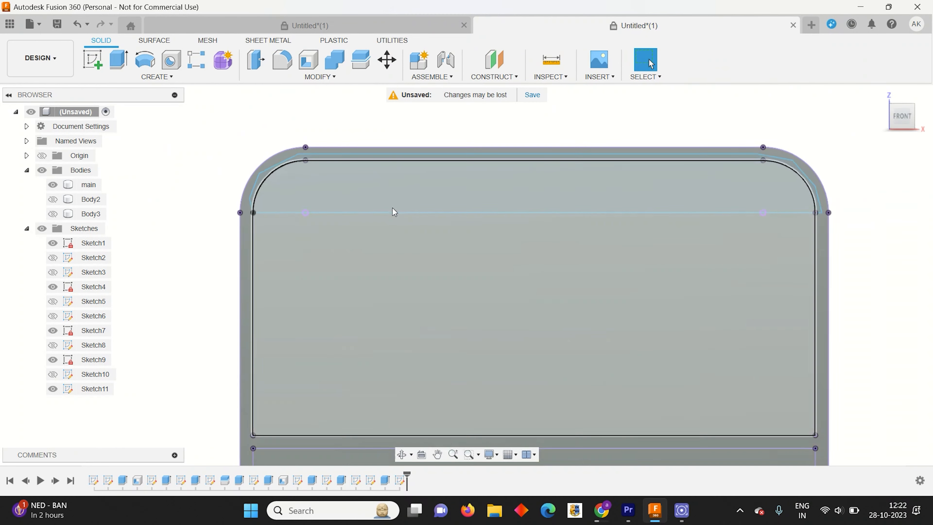
Extrude the closed top profile -9 in into the box with the Join operation to fill the upper rounded corners.
{"action": "left_click", "coordinate": [894, 127]}
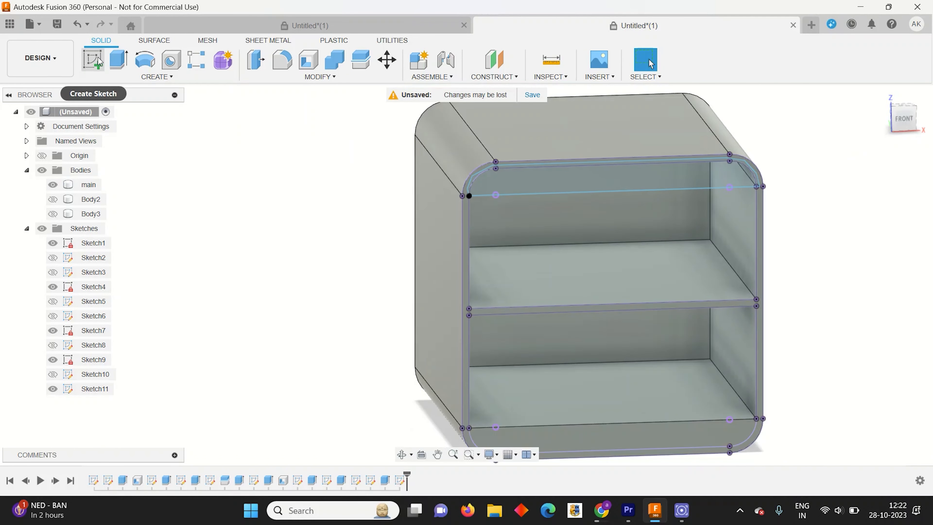
{"action": "left_click", "coordinate": [119, 59]}
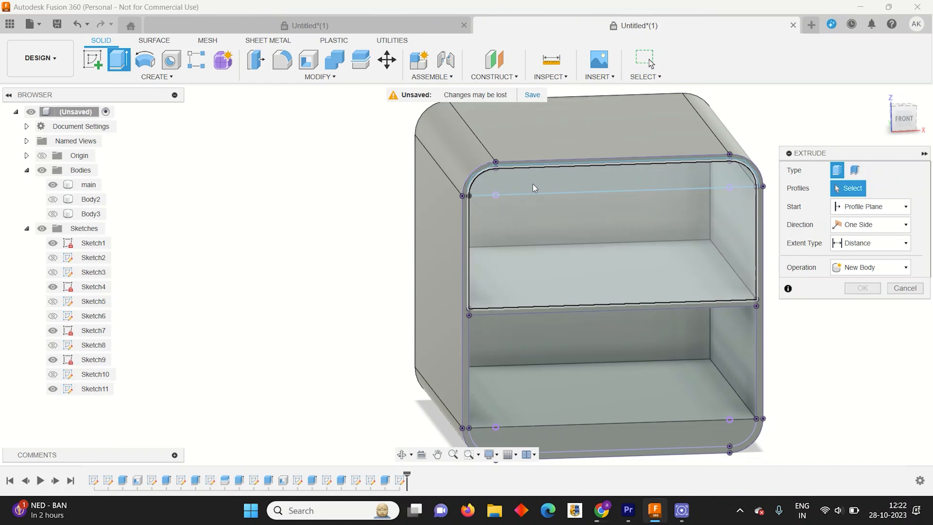
{"action": "left_click", "coordinate": [534, 181]}
{"action": "scroll", "coordinate": [534, 182], "scroll_direction": "up", "scroll_amount": 2}
{"action": "left_click_drag", "start_coordinate": [647, 177], "coordinate": [576, 107]}
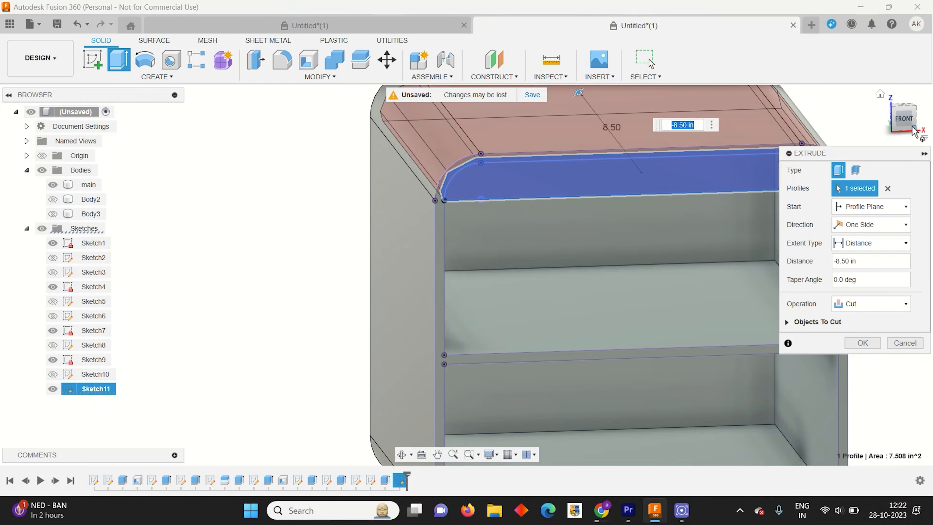
{"action": "middle_click_drag", "start_coordinate": [467, 275], "coordinate": [728, 256], "text": "shift"}
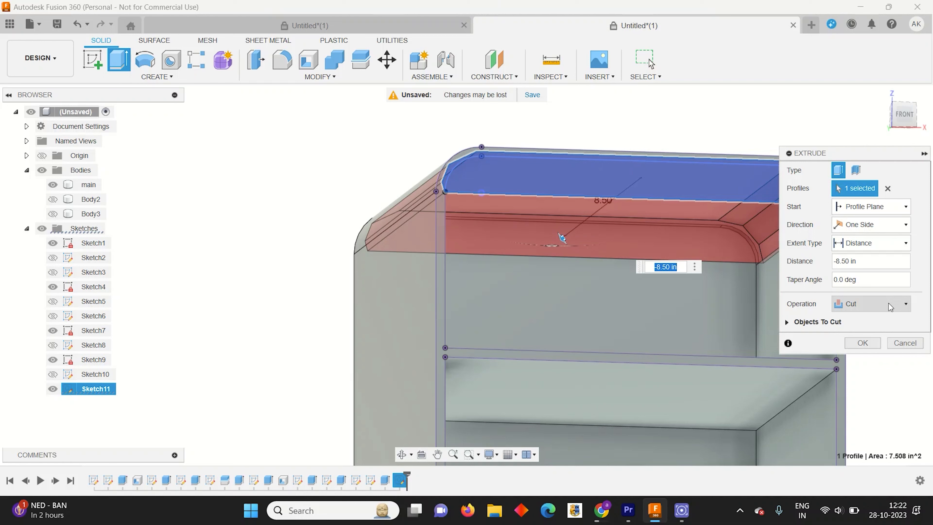
{"action": "left_click", "coordinate": [871, 303]}
{"action": "left_click", "coordinate": [866, 318]}
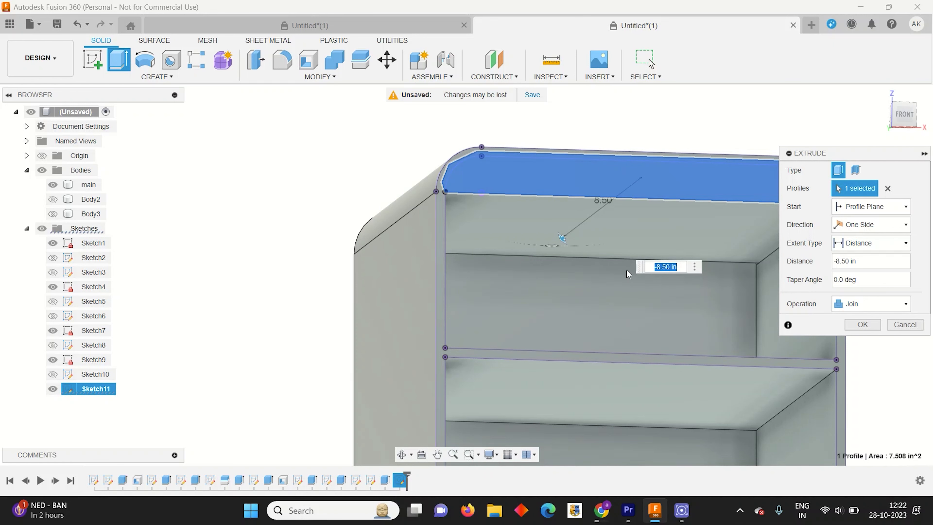
{"action": "type", "text": "-9"}
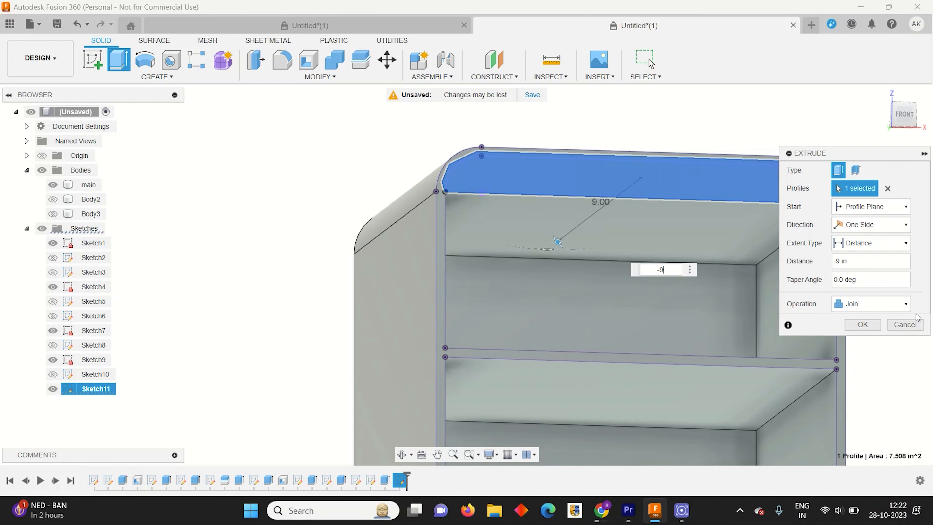
{"action": "left_click", "coordinate": [862, 324]}
Show the drawer bodies Body2 and Body3 together with the main body, and hide the front outline sketches Sketch4 and Sketch9.
{"action": "scroll", "coordinate": [437, 191], "scroll_direction": "down", "scroll_amount": 5}
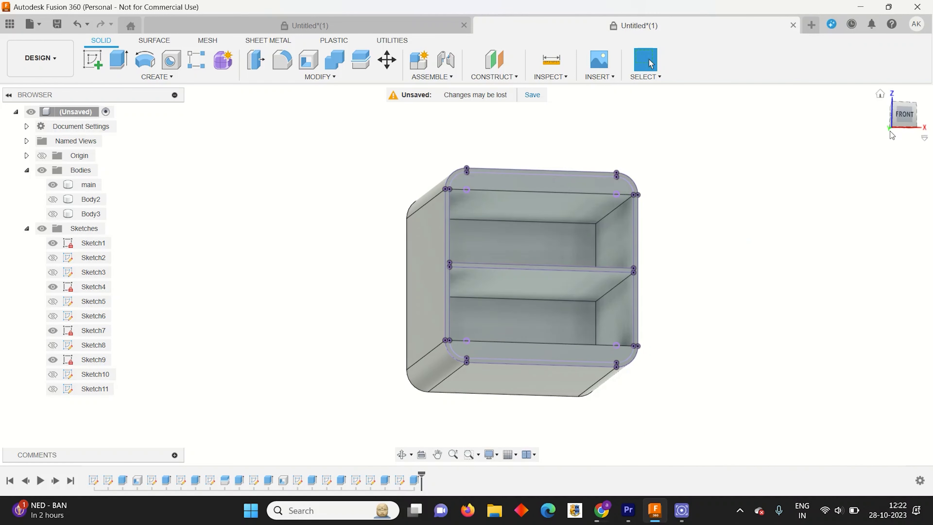
{"action": "left_click", "coordinate": [904, 115]}
{"action": "left_click", "coordinate": [53, 187]}
{"action": "left_click", "coordinate": [52, 186]}
{"action": "left_click", "coordinate": [52, 186]}
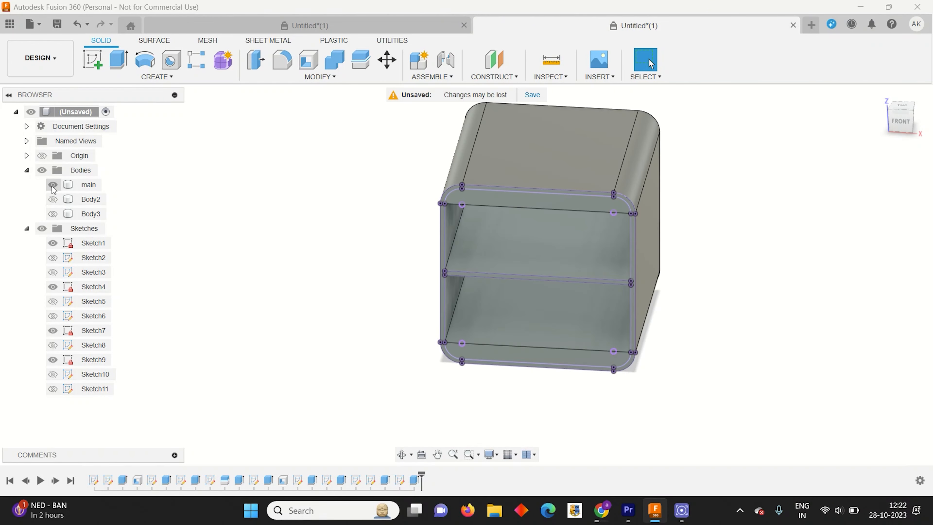
{"action": "left_click", "coordinate": [52, 198]}
{"action": "left_click", "coordinate": [53, 213]}
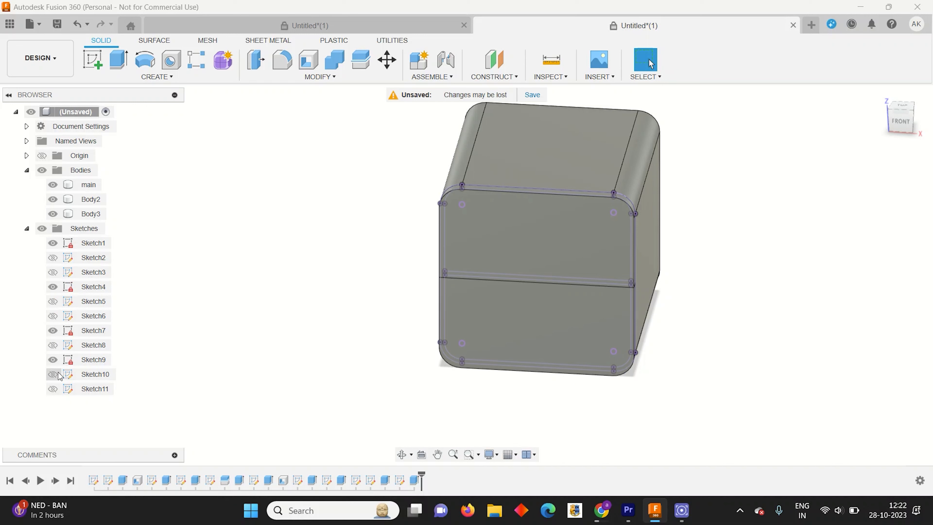
{"action": "left_click", "coordinate": [53, 287]}
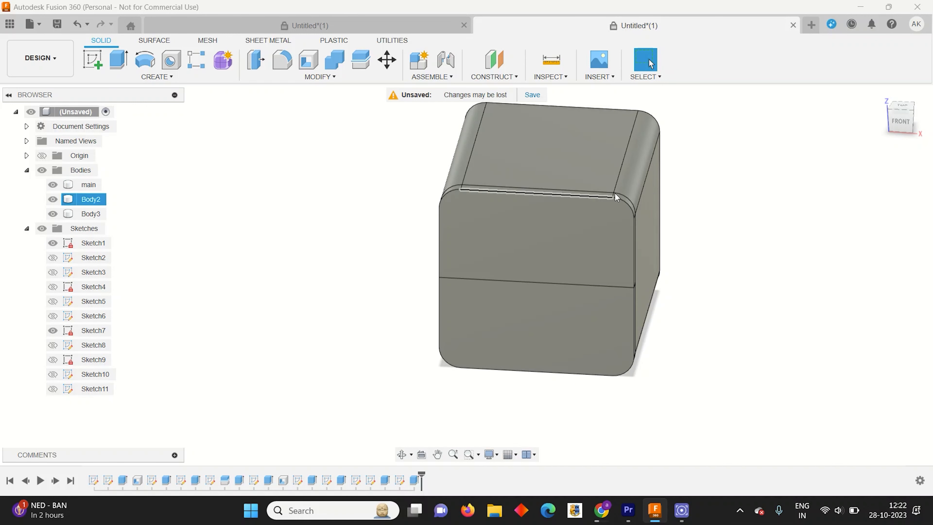
Hide Body2 and Body3 to inspect the box openings behind the drawers, and show both bodies again.
{"action": "left_click", "coordinate": [53, 199]}
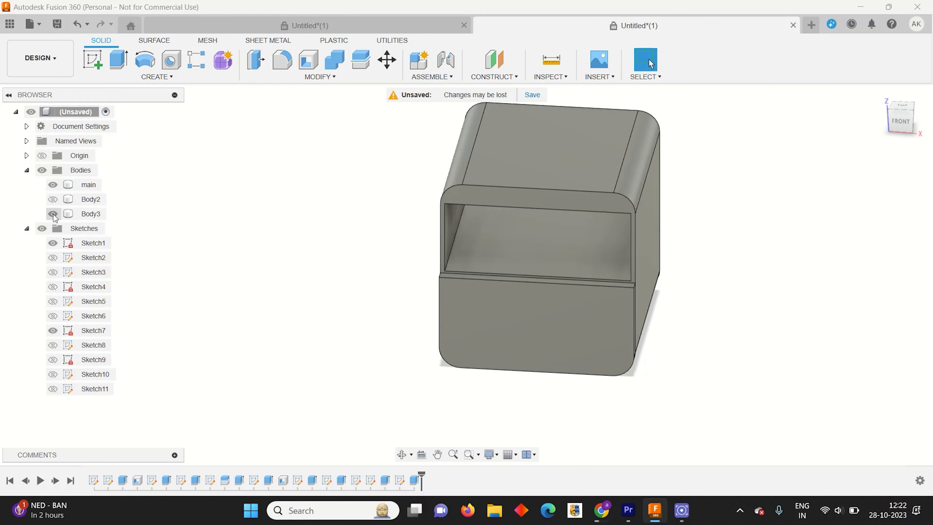
{"action": "left_click", "coordinate": [53, 214]}
{"action": "left_click", "coordinate": [54, 213]}
{"action": "left_click", "coordinate": [52, 199]}
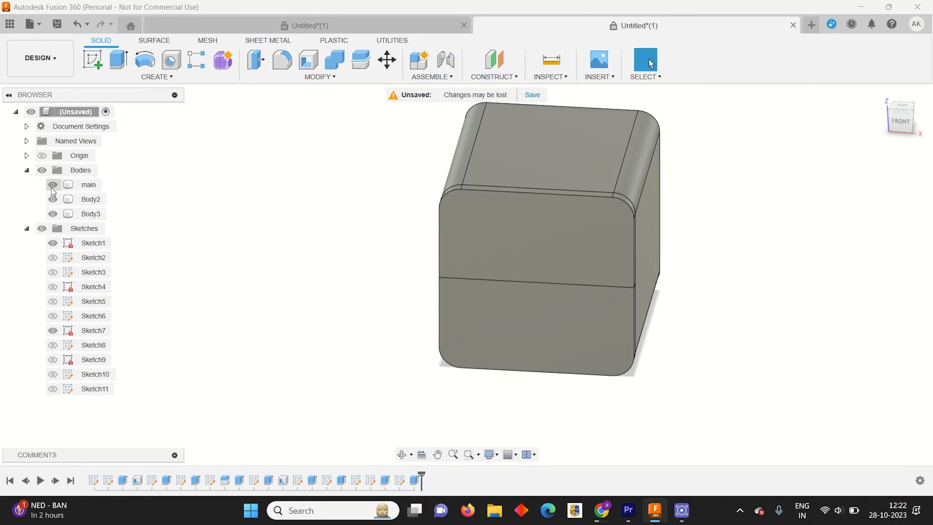
Sketch on the upper drawer's front face, offset its outline inward by -0.2 in, and finish the sketch.
{"action": "mouse_move", "coordinate": [896, 114]}
{"action": "left_mouse_down"}
{"action": "mouse_move", "coordinate": [859, 106]}
{"action": "mouse_move", "coordinate": [867, 75]}
{"action": "mouse_move", "coordinate": [905, 122]}
{"action": "mouse_move", "coordinate": [872, 104]}
{"action": "left_mouse_up"}
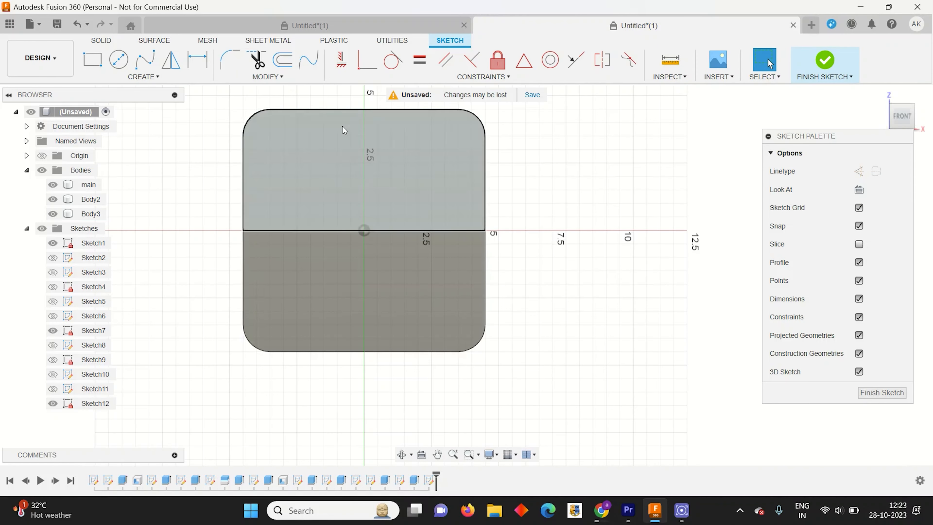
{"action": "key", "text": "o"}
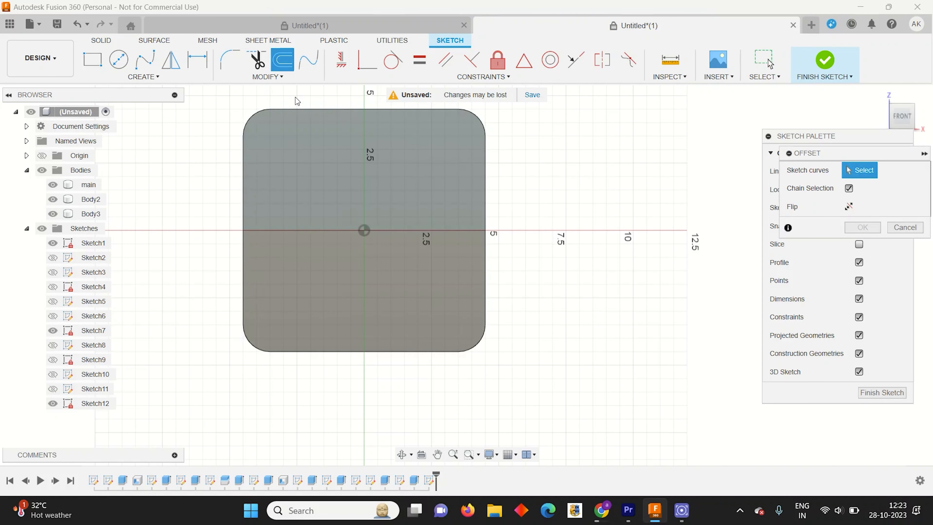
{"action": "left_click", "coordinate": [309, 115]}
{"action": "scroll", "coordinate": [325, 130], "scroll_direction": "up", "scroll_amount": 2}
{"action": "left_click_drag", "start_coordinate": [304, 96], "coordinate": [306, 116]}
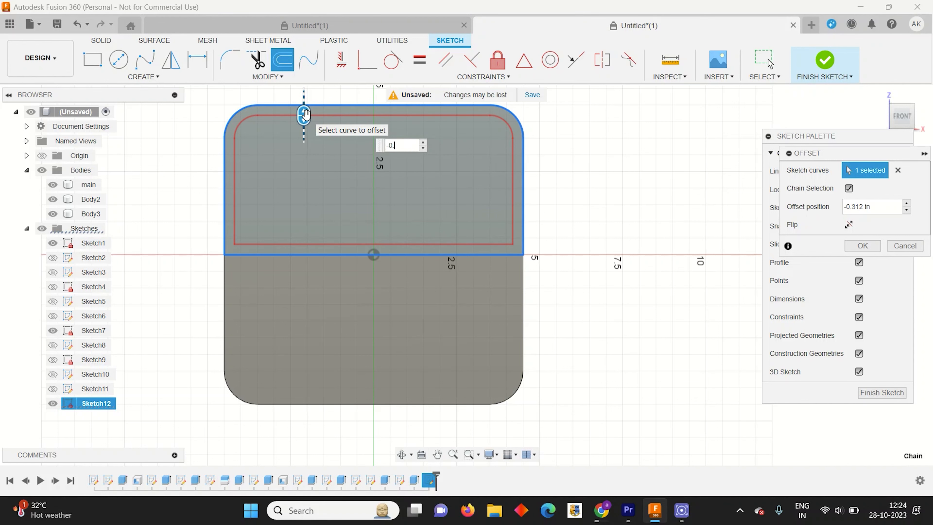
{"action": "key", "text": "Return"}
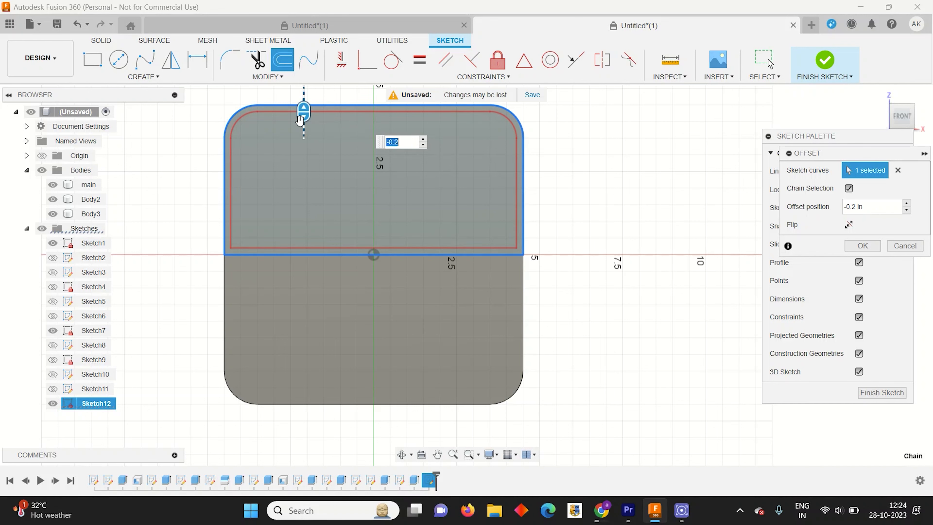
{"action": "key", "text": "Return"}
{"action": "left_click", "coordinate": [282, 60]}
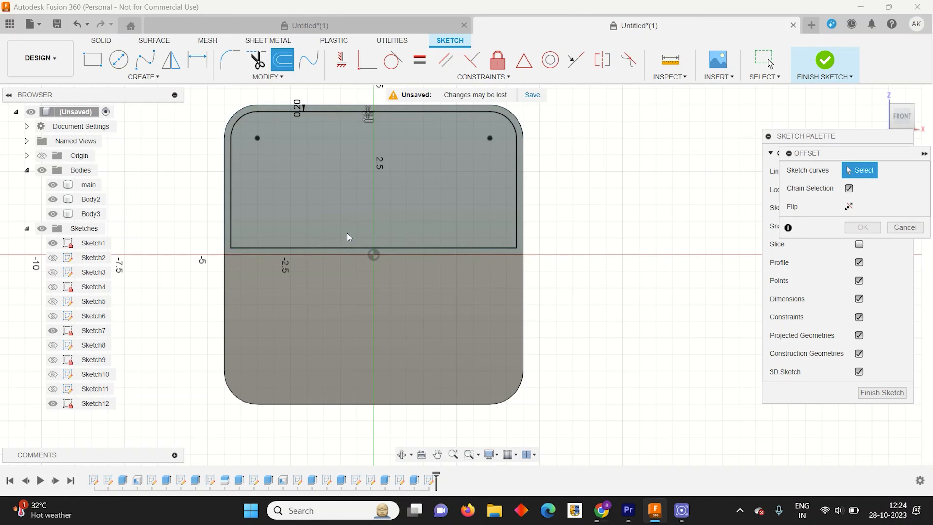
{"action": "scroll", "coordinate": [371, 227], "scroll_direction": "down", "scroll_amount": 1}
{"action": "scroll", "coordinate": [370, 203], "scroll_direction": "up", "scroll_amount": 1}
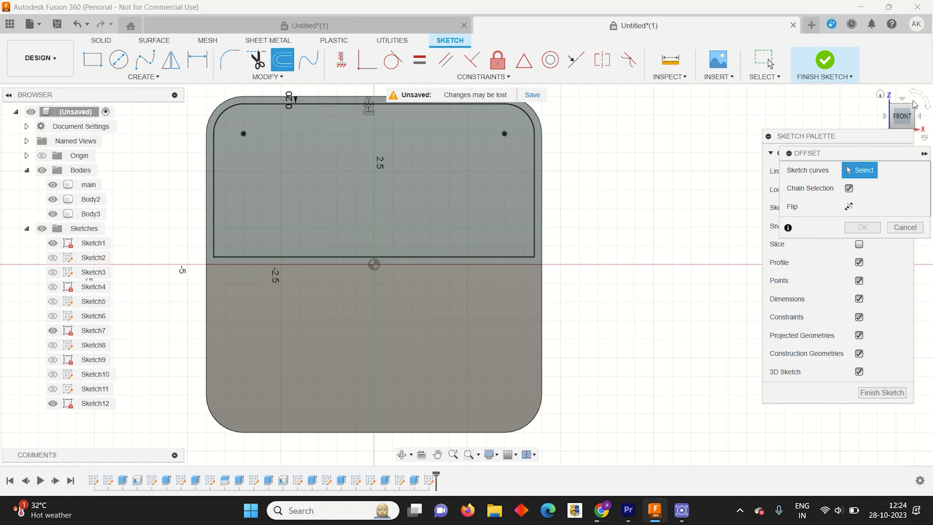
{"action": "left_click_drag", "start_coordinate": [911, 125], "coordinate": [914, 131]}
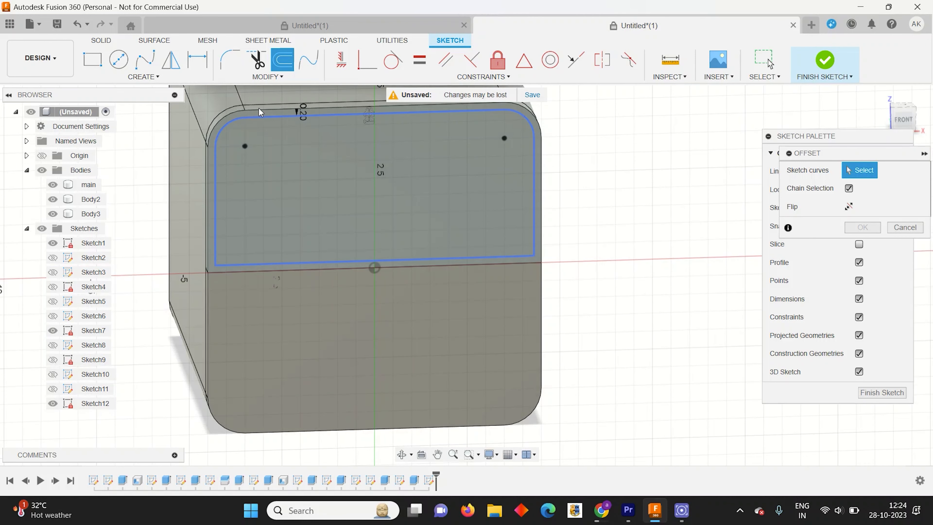
{"action": "left_click", "coordinate": [888, 393]}
Extrude the offset profile on the upper drawer front by -0.1 in with the Cut operation to make a shallow recess.
{"action": "left_click", "coordinate": [118, 59]}
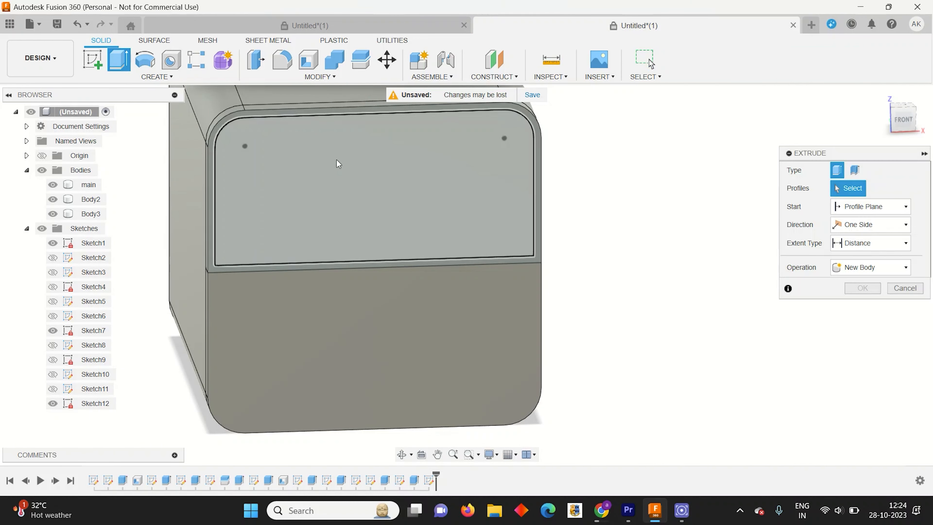
{"action": "left_click", "coordinate": [338, 164]}
{"action": "left_click_drag", "start_coordinate": [370, 188], "coordinate": [368, 186]}
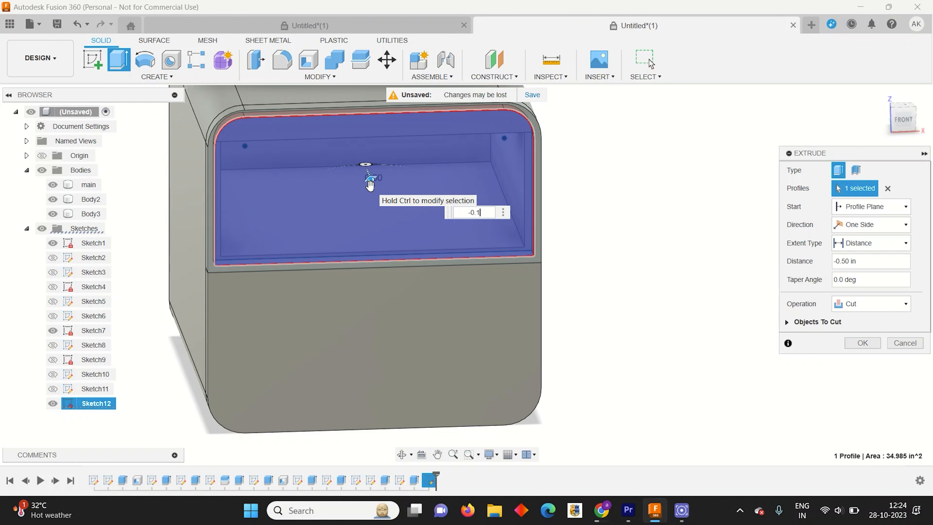
{"action": "left_click", "coordinate": [863, 343]}
Sketch on the lower drawer's front face, offset its outline inward by -0.2 in, and finish the sketch.
{"action": "left_click", "coordinate": [358, 315]}
{"action": "left_click", "coordinate": [95, 66]}
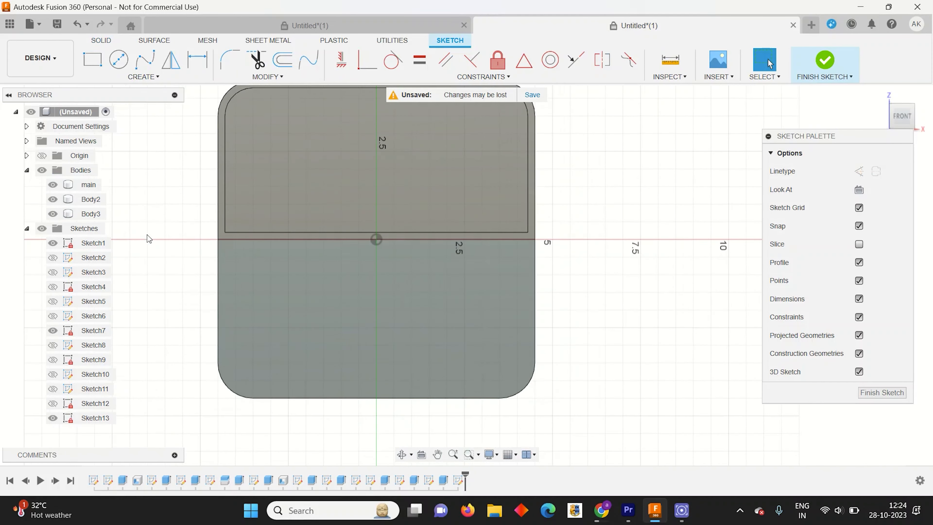
{"action": "key", "text": "o"}
{"action": "left_click", "coordinate": [268, 78]}
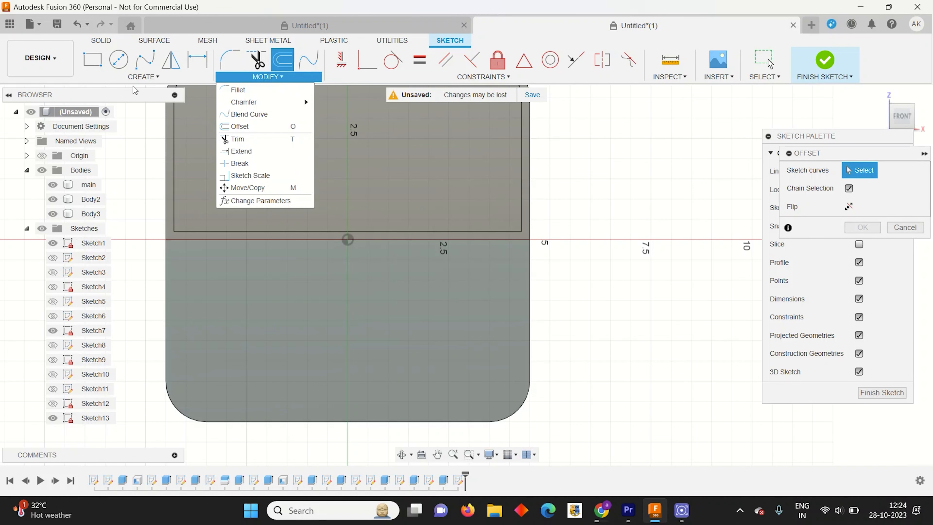
{"action": "left_click", "coordinate": [136, 78]}
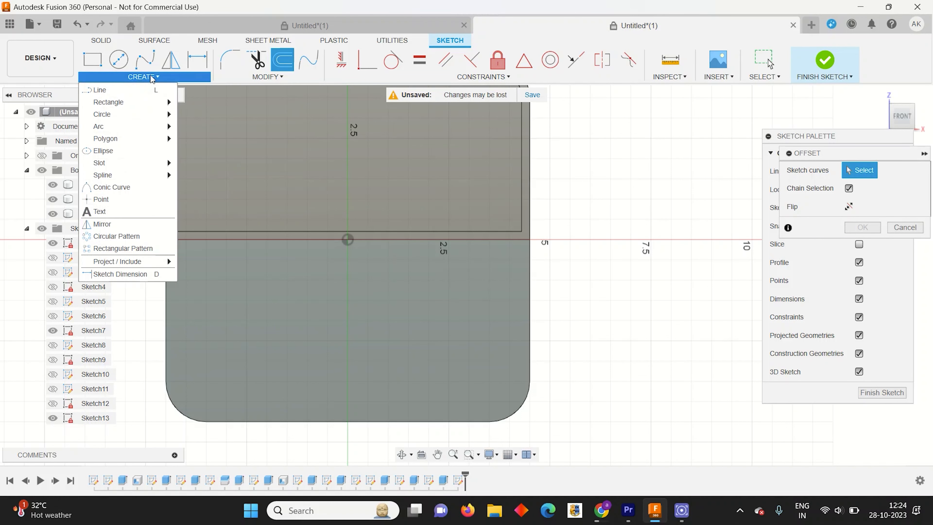
{"action": "left_click", "coordinate": [167, 300]}
{"action": "left_click_drag", "start_coordinate": [191, 240], "coordinate": [194, 248]}
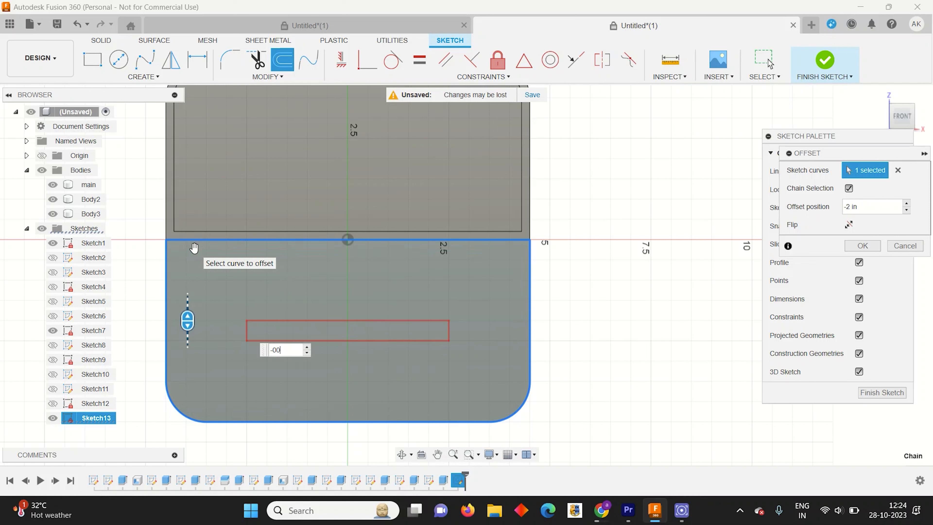
{"action": "type", "text": ".2"}
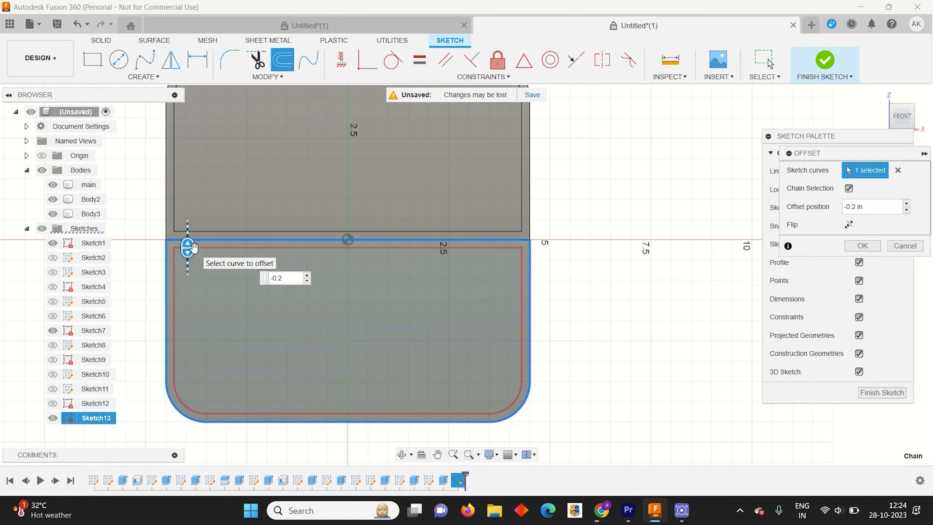
{"action": "key", "text": "Return"}
{"action": "scroll", "coordinate": [588, 199], "scroll_direction": "down", "scroll_amount": 2}
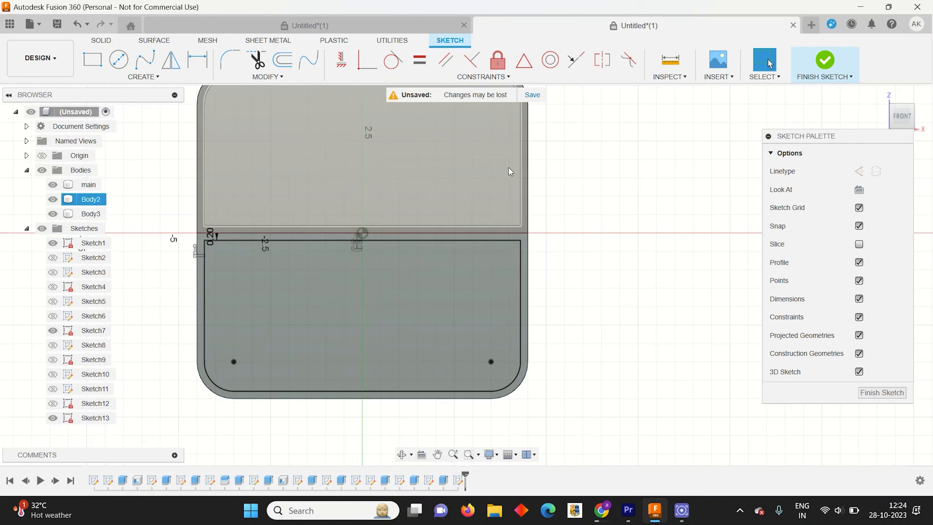
{"action": "left_click_drag", "start_coordinate": [906, 121], "coordinate": [924, 133]}
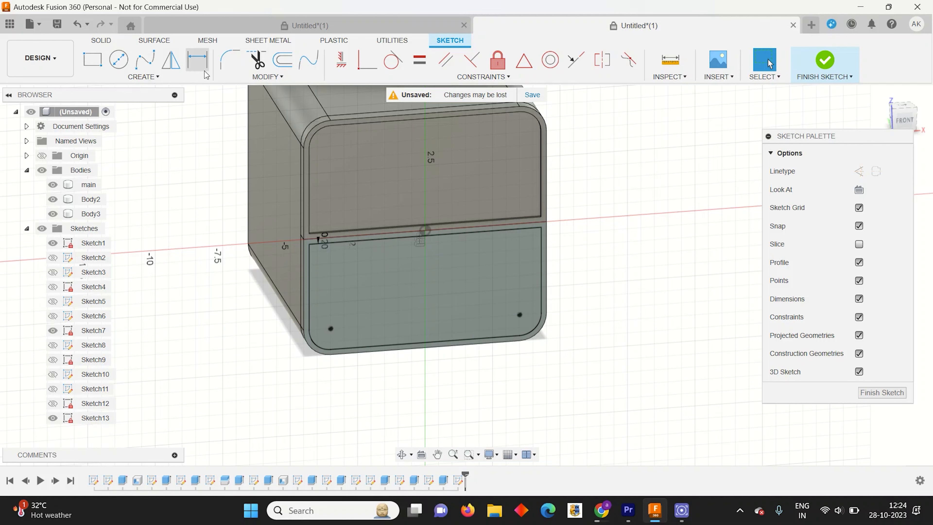
{"action": "left_click", "coordinate": [139, 77]}
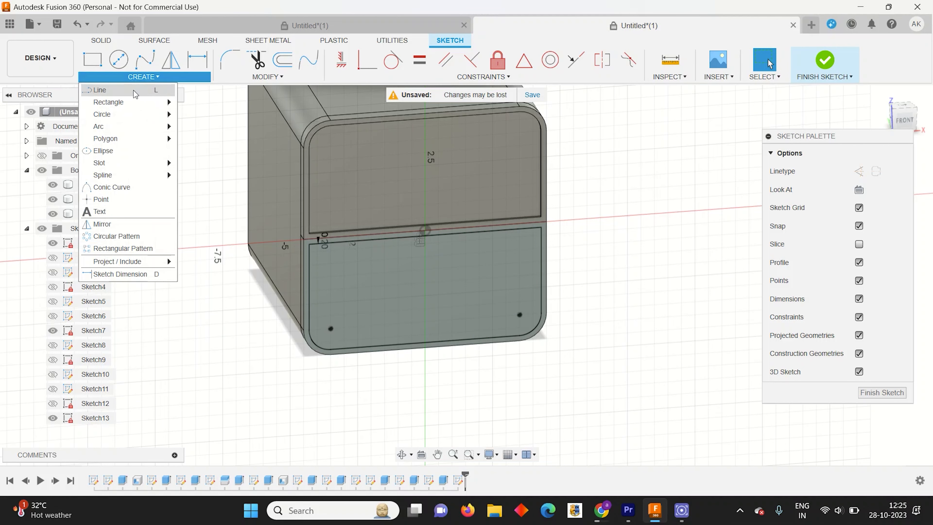
{"action": "left_click", "coordinate": [268, 77]}
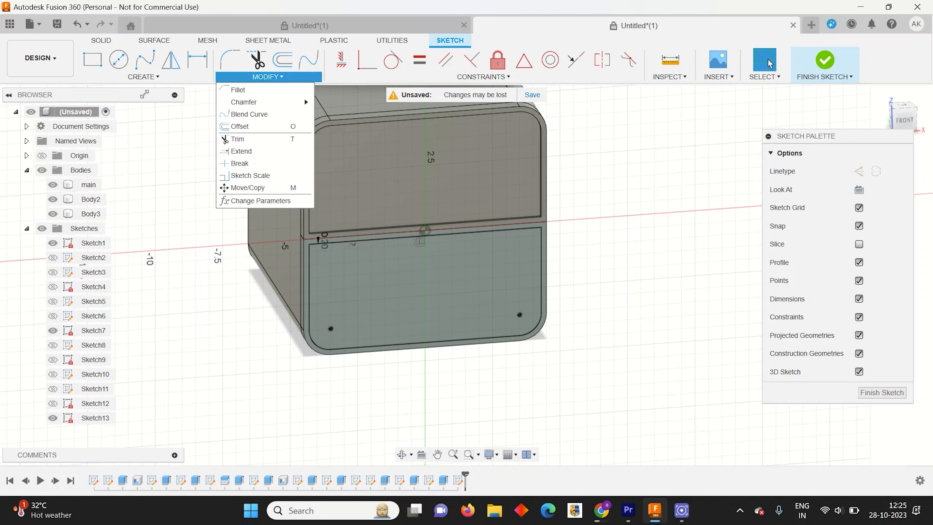
{"action": "left_click", "coordinate": [165, 76]}
{"action": "left_click", "coordinate": [898, 394]}
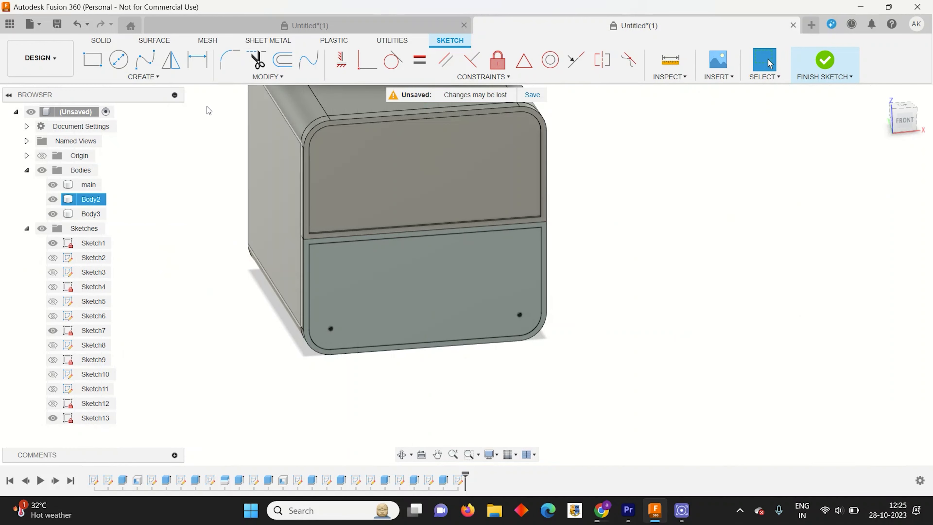
Extrude the offset profile on the lower drawer front by -0.1 in with the Cut operation to make a shallow recess.
{"action": "key", "text": "e"}
{"action": "scroll", "coordinate": [408, 283], "scroll_direction": "up", "scroll_amount": 3}
{"action": "left_click", "coordinate": [408, 284]}
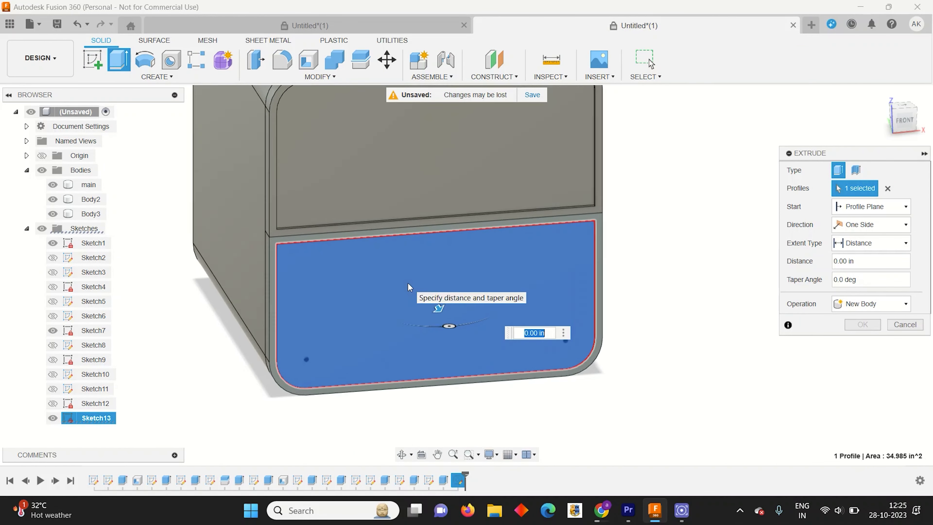
{"action": "scroll", "coordinate": [408, 284], "scroll_direction": "up", "scroll_amount": 2}
{"action": "key", "text": "BackSpace"}
{"action": "type", "text": "-0.1"}
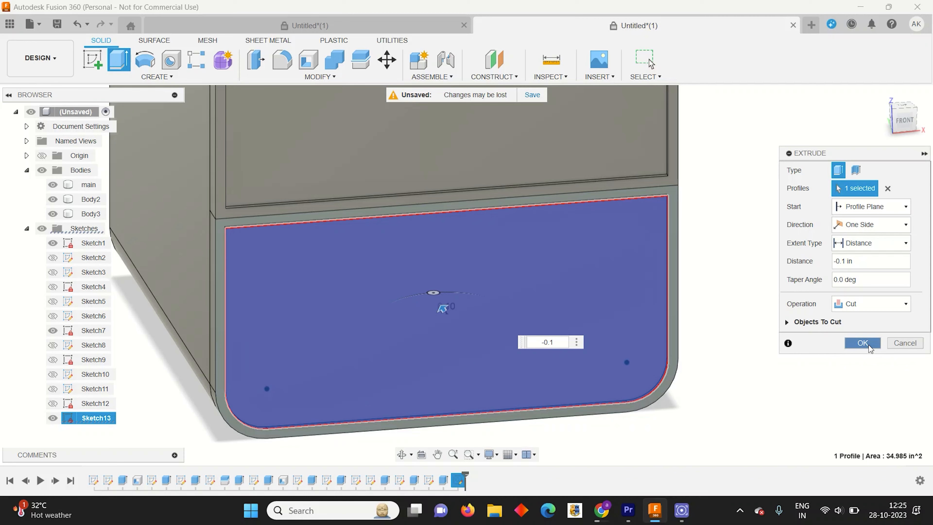
{"action": "left_click", "coordinate": [862, 343]}
Hide the main body and turn the model to expose the inside of the upper drawer.
{"action": "scroll", "coordinate": [547, 258], "scroll_direction": "down", "scroll_amount": 2}
{"action": "left_click", "coordinate": [110, 213]}
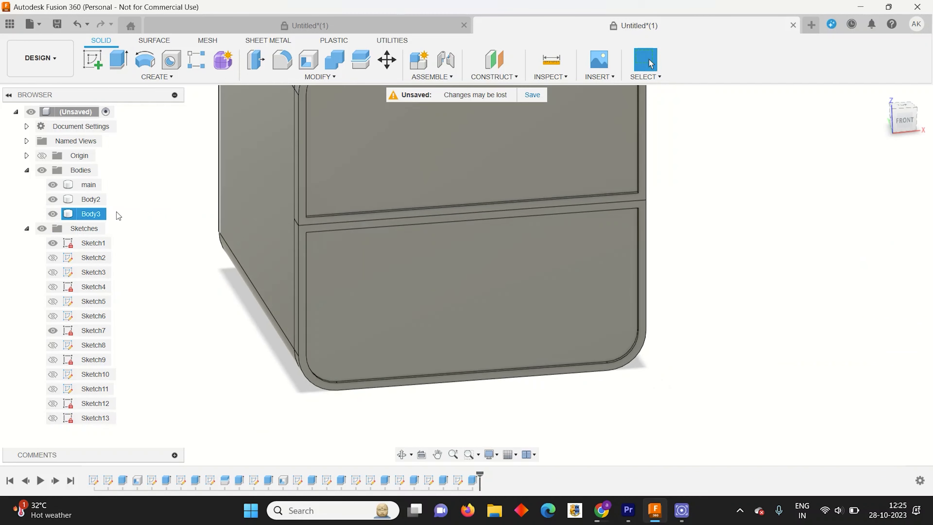
{"action": "left_click", "coordinate": [53, 185]}
{"action": "left_click", "coordinate": [913, 127]}
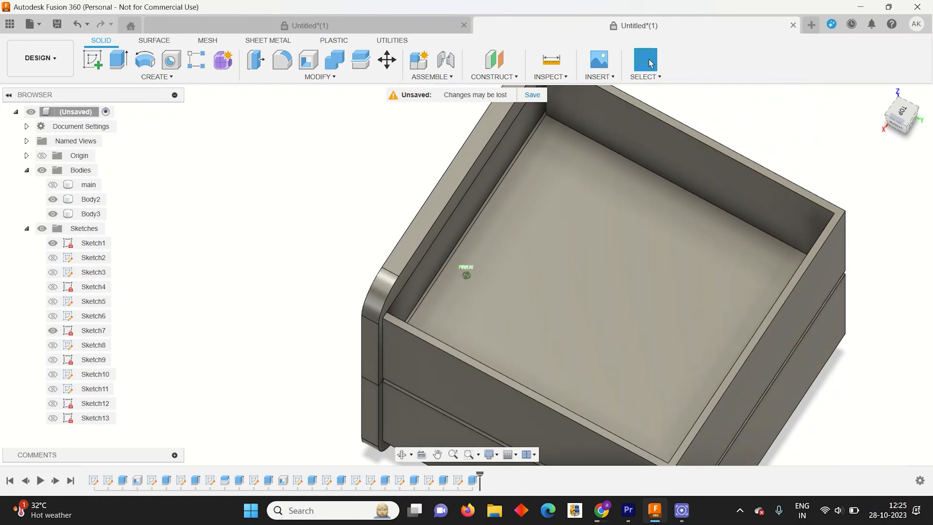
{"action": "scroll", "coordinate": [430, 247], "scroll_direction": "up", "scroll_amount": 3}
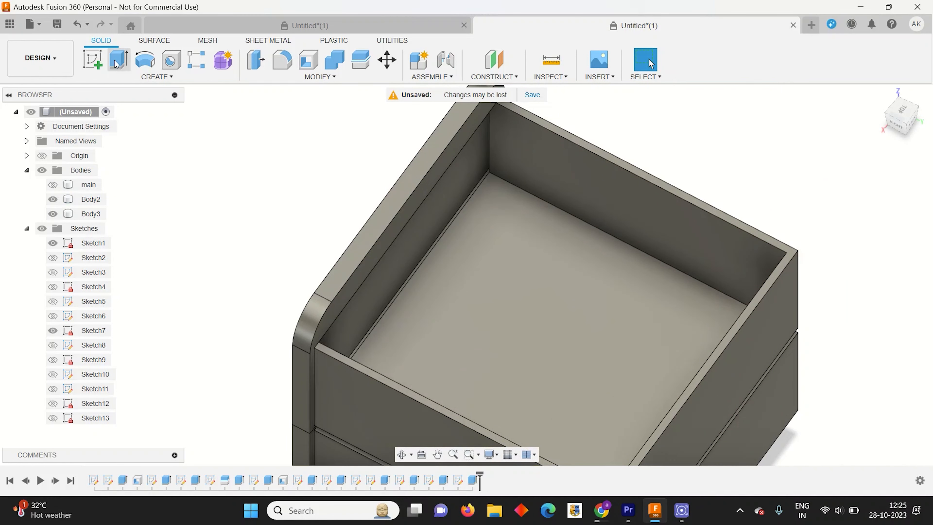
Extrude the inner face of the upper drawer's front panel by 0.30 in with the Join operation to thicken the panel.
{"action": "key", "text": "e"}
{"action": "left_click", "coordinate": [431, 233]}
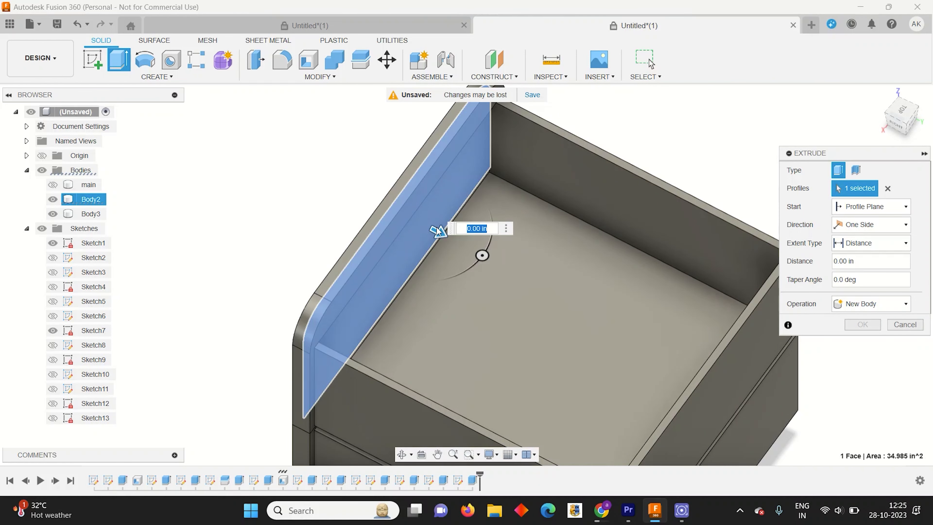
{"action": "left_click_drag", "start_coordinate": [436, 230], "coordinate": [445, 236]}
{"action": "scroll", "coordinate": [446, 236], "scroll_direction": "down", "scroll_amount": 2}
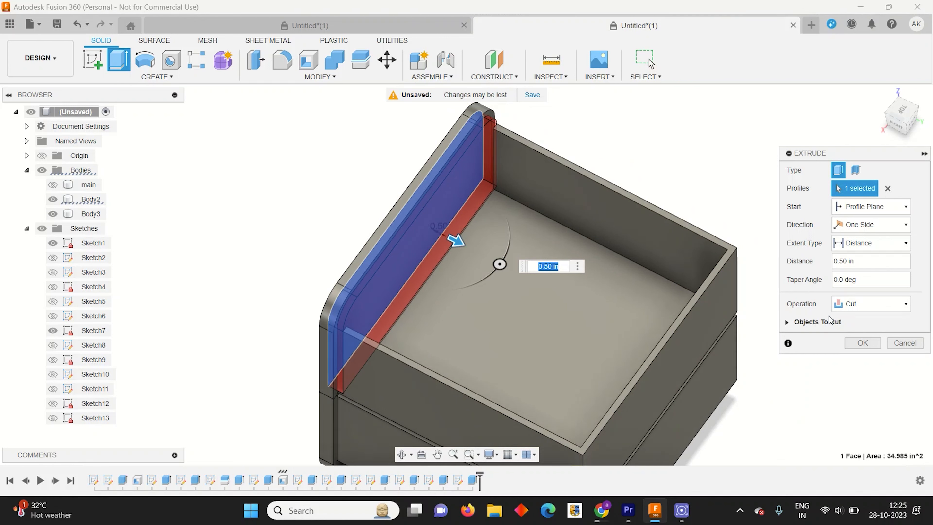
{"action": "left_click", "coordinate": [880, 308]}
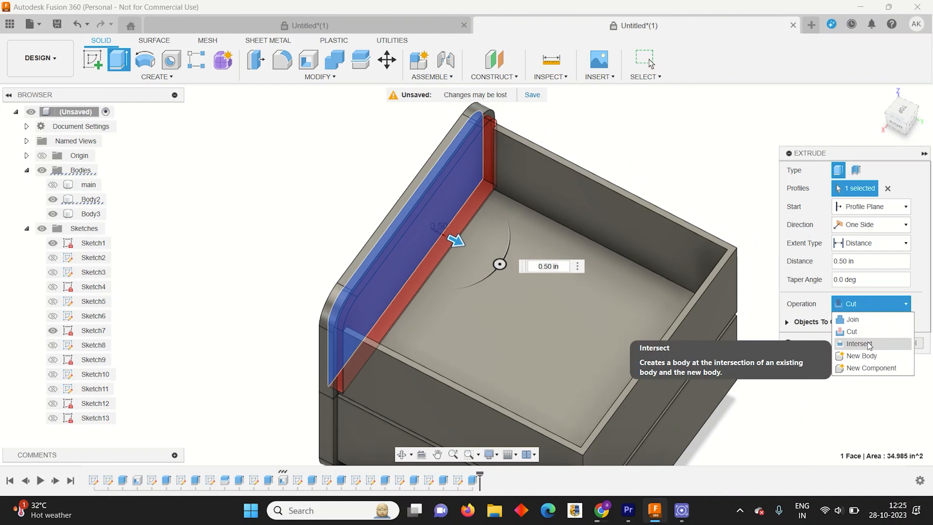
{"action": "left_click", "coordinate": [914, 293]}
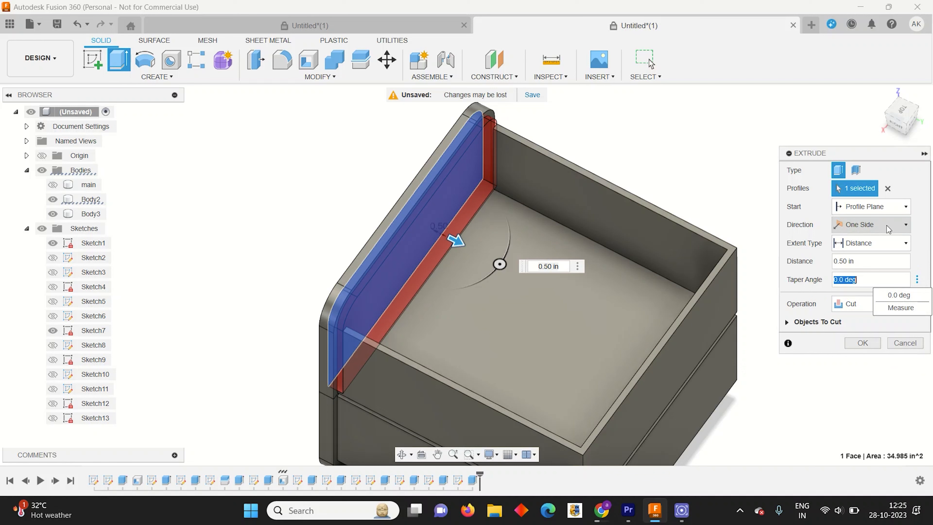
{"action": "left_click", "coordinate": [886, 210]}
{"action": "left_click", "coordinate": [820, 253]}
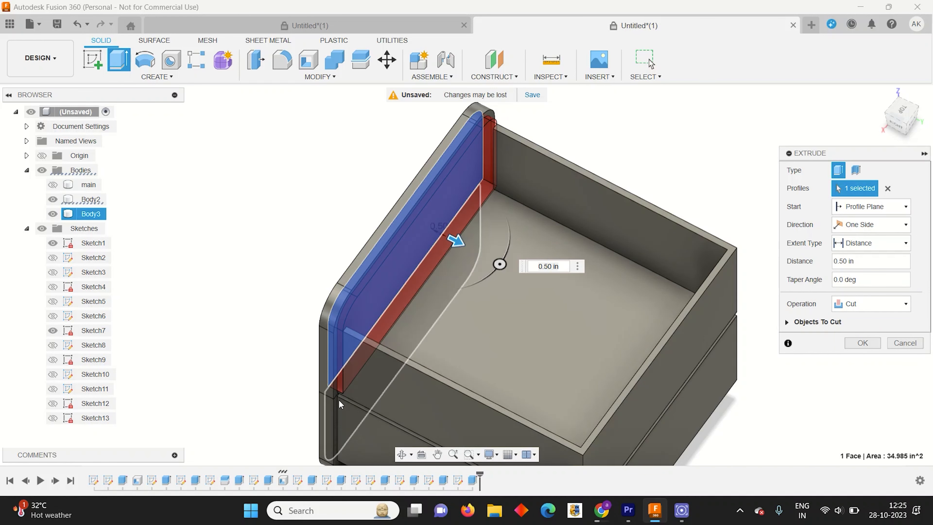
{"action": "scroll", "coordinate": [341, 395], "scroll_direction": "up", "scroll_amount": 5}
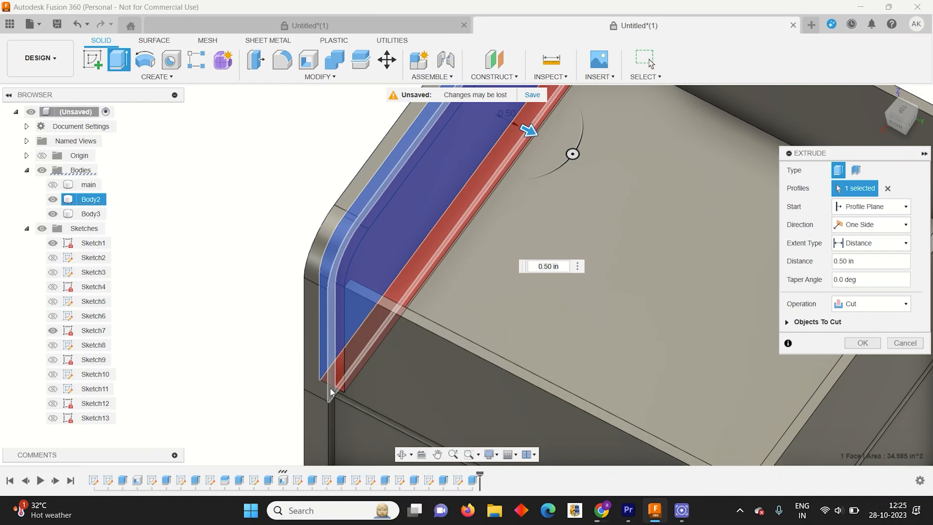
{"action": "left_click", "coordinate": [333, 391]}
{"action": "scroll", "coordinate": [329, 387], "scroll_direction": "down", "scroll_amount": 2}
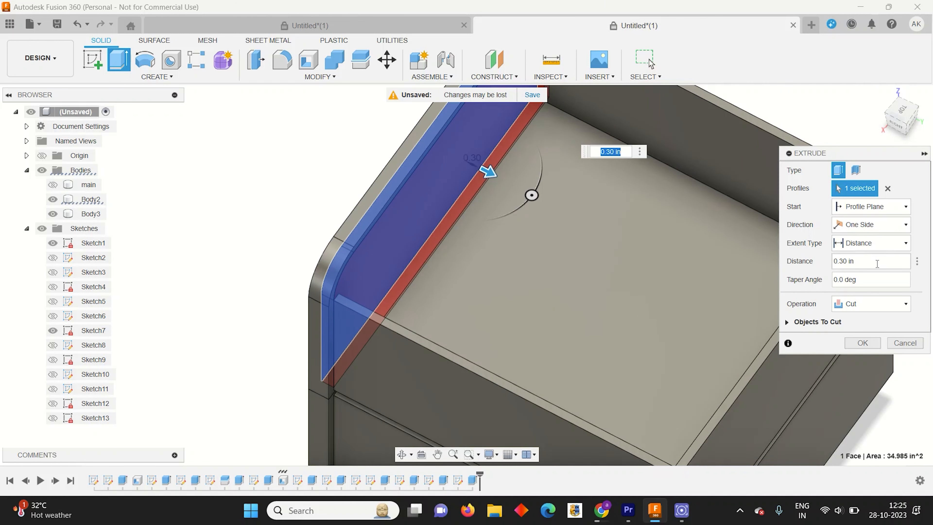
{"action": "left_click", "coordinate": [858, 304]}
{"action": "left_click", "coordinate": [853, 324]}
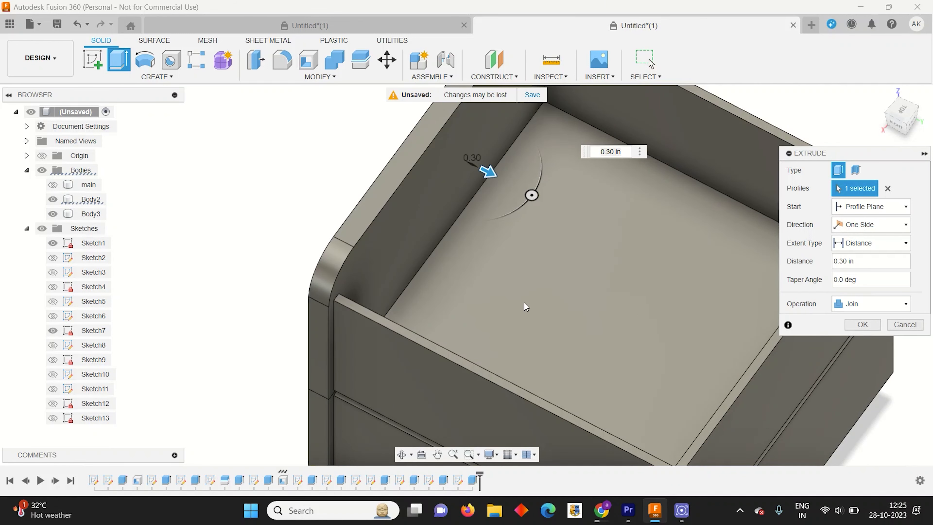
{"action": "left_click", "coordinate": [871, 325]}
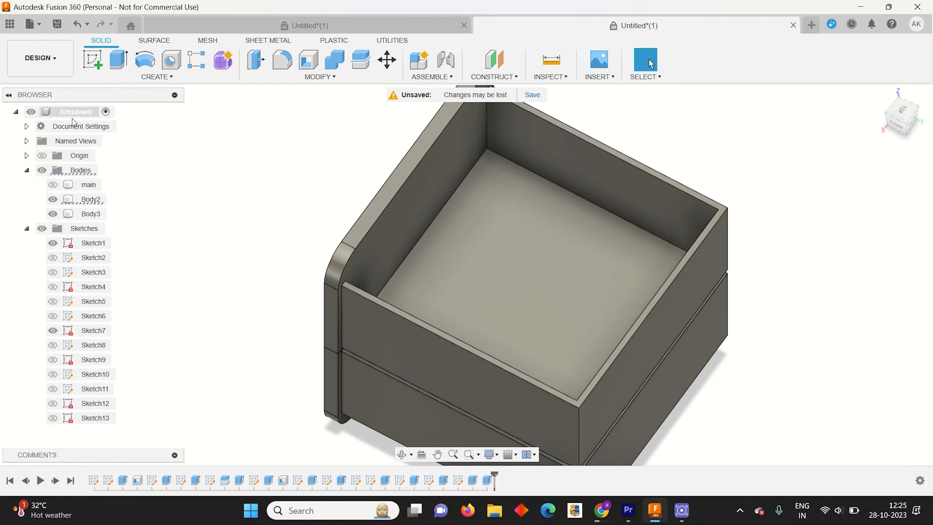
Hide Body2 and the main body so that only the lower drawer, Body3, is shown.
{"action": "left_click", "coordinate": [53, 184]}
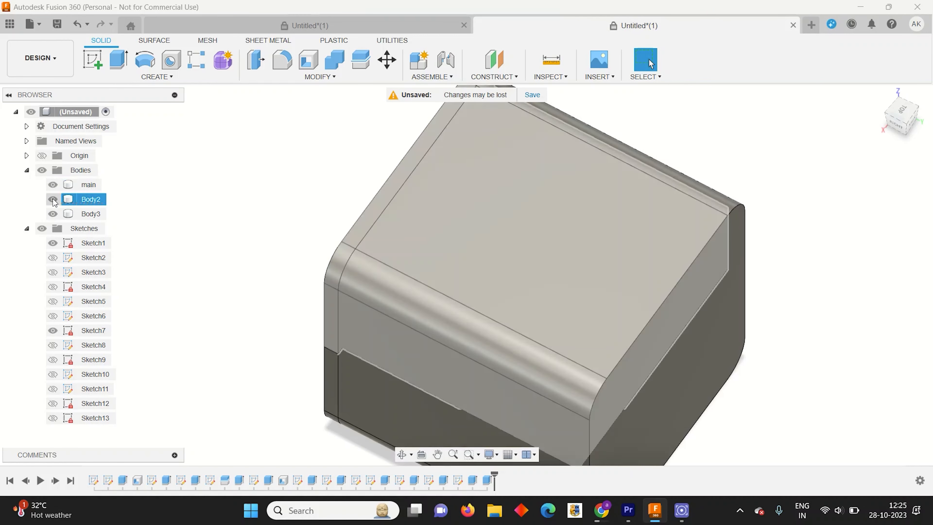
{"action": "left_click", "coordinate": [53, 199]}
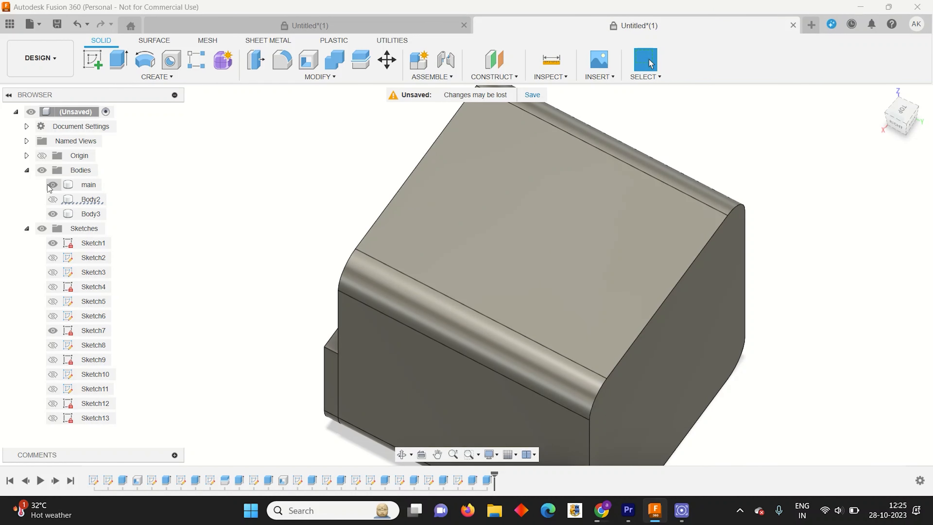
{"action": "left_click", "coordinate": [51, 187]}
{"action": "scroll", "coordinate": [490, 299], "scroll_direction": "up", "scroll_amount": 2}
{"action": "scroll", "coordinate": [377, 209], "scroll_direction": "down", "scroll_amount": 2}
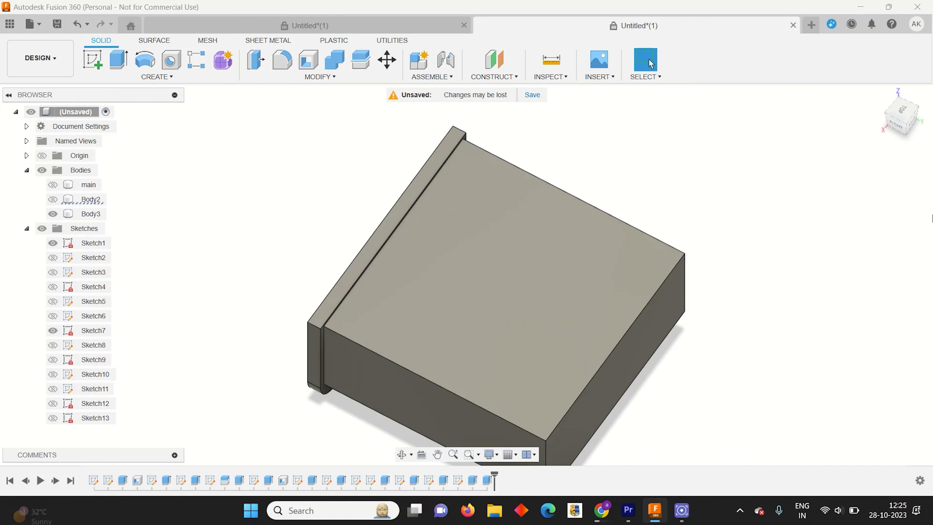
{"action": "left_click_drag", "start_coordinate": [900, 116], "coordinate": [907, 116]}
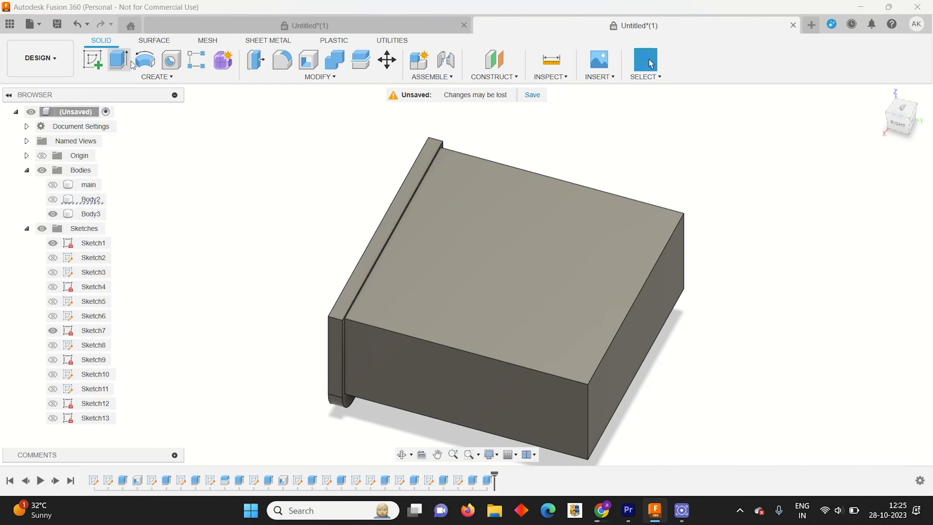
Shell the lower drawer from its top face with an inside thickness of 0.1 in.
{"action": "left_click", "coordinate": [118, 60]}
{"action": "left_click", "coordinate": [308, 59]}
{"action": "left_click", "coordinate": [472, 208]}
{"action": "type", "text": "0.1"}
{"action": "key", "text": "Return"}
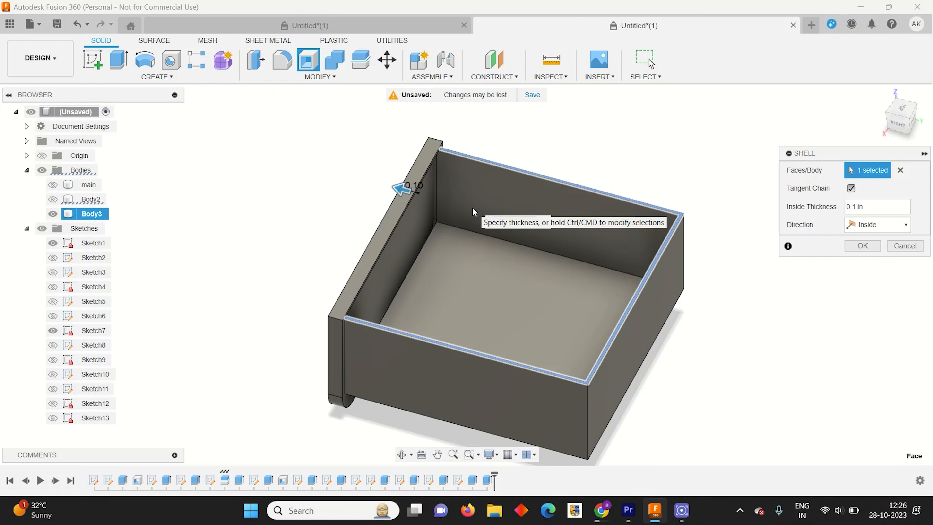
{"action": "key", "text": "Return"}
Extrude the inner face of the lower drawer's front panel by 0.30 in with the Join operation to thicken the panel.
{"action": "scroll", "coordinate": [472, 207], "scroll_direction": "up", "scroll_amount": 2}
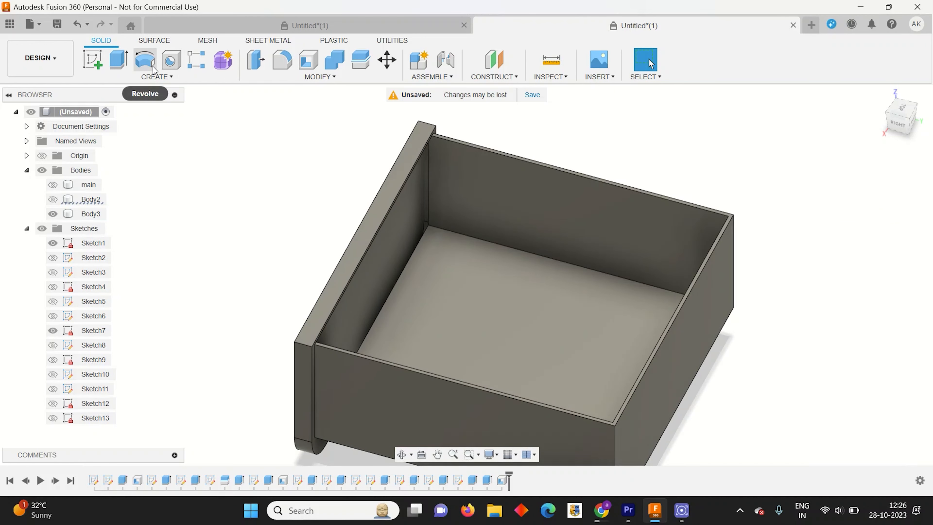
{"action": "left_click", "coordinate": [125, 61]}
{"action": "left_click", "coordinate": [391, 232]}
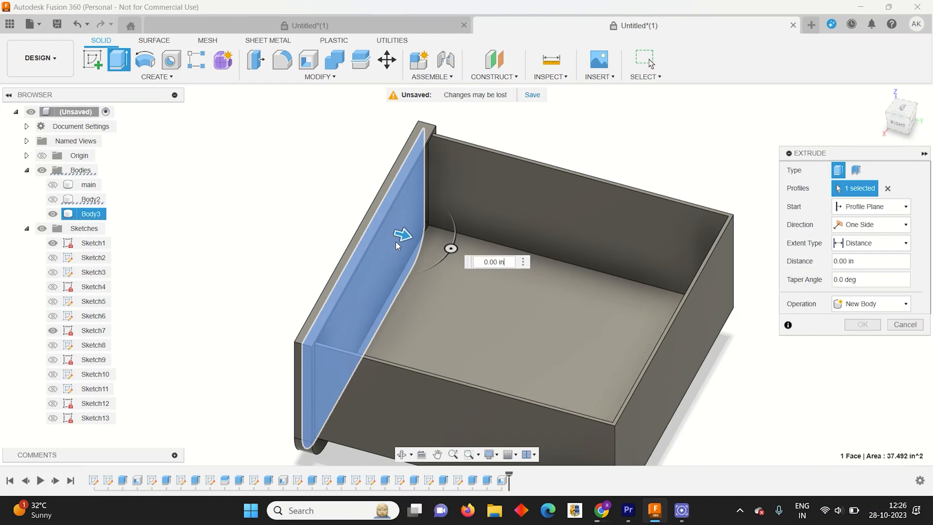
{"action": "left_click_drag", "start_coordinate": [409, 238], "coordinate": [422, 238]}
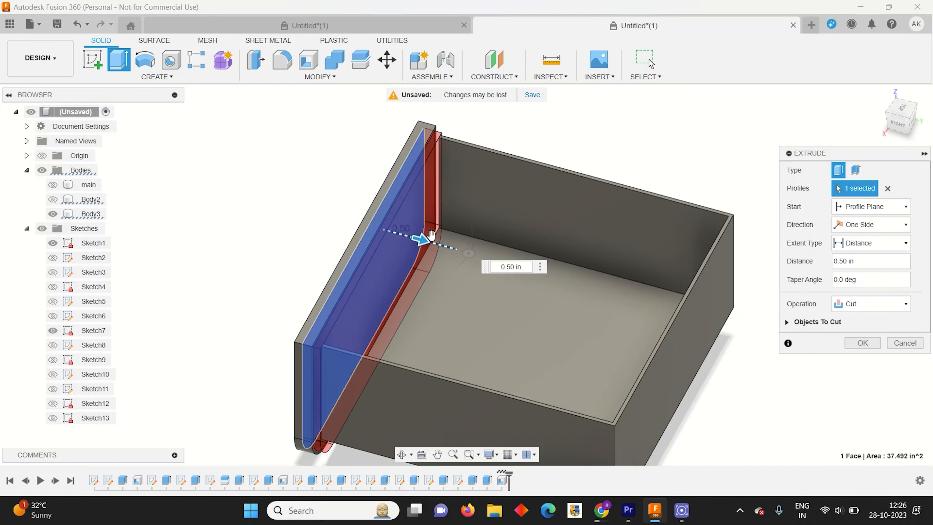
{"action": "left_click", "coordinate": [871, 304]}
{"action": "left_click", "coordinate": [895, 206]}
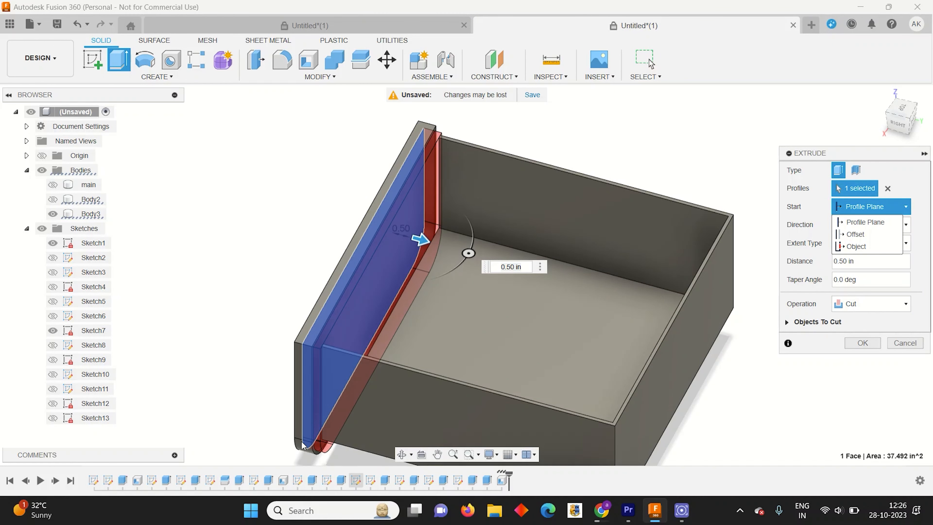
{"action": "scroll", "coordinate": [317, 452], "scroll_direction": "up", "scroll_amount": 1}
{"action": "scroll", "coordinate": [207, 245], "scroll_direction": "down", "scroll_amount": 5}
{"action": "scroll", "coordinate": [267, 382], "scroll_direction": "up", "scroll_amount": 10}
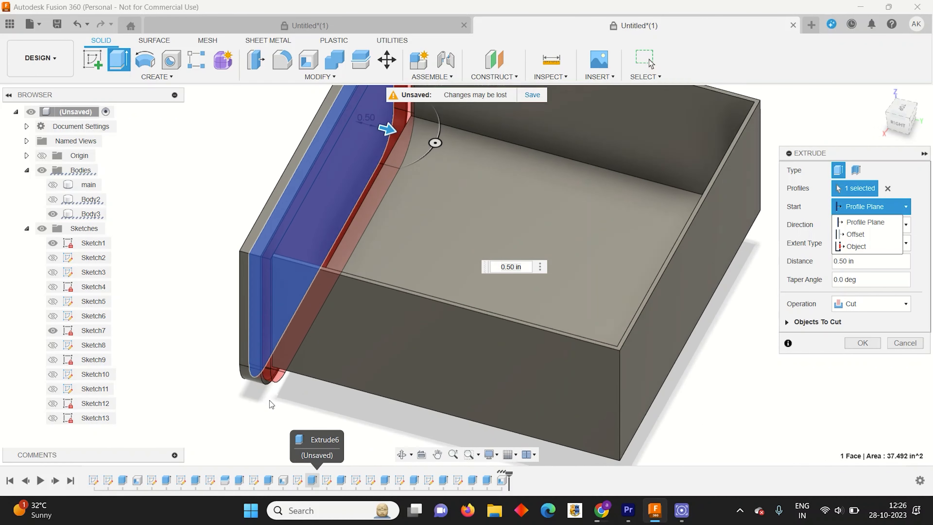
{"action": "left_click", "coordinate": [263, 375]}
{"action": "left_click_drag", "start_coordinate": [261, 373], "coordinate": [255, 373]}
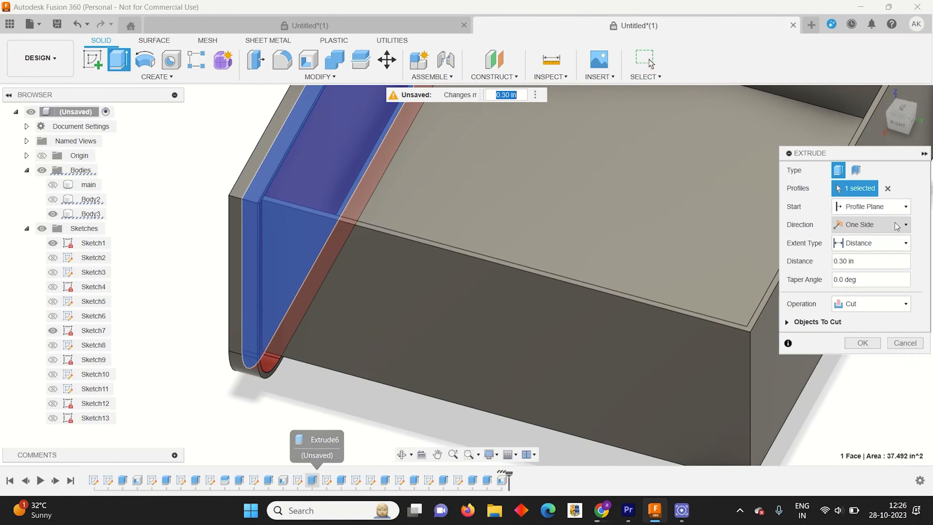
{"action": "left_click", "coordinate": [860, 302]}
{"action": "left_click", "coordinate": [855, 319]}
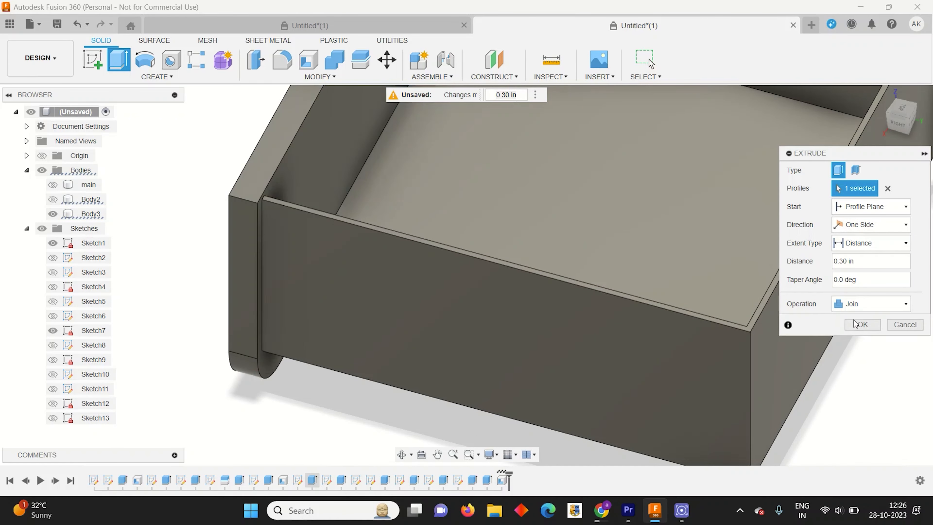
{"action": "left_click", "coordinate": [864, 325]}
Show Body2 and the main body again alongside the lower drawer.
{"action": "scroll", "coordinate": [592, 273], "scroll_direction": "down", "scroll_amount": 5}
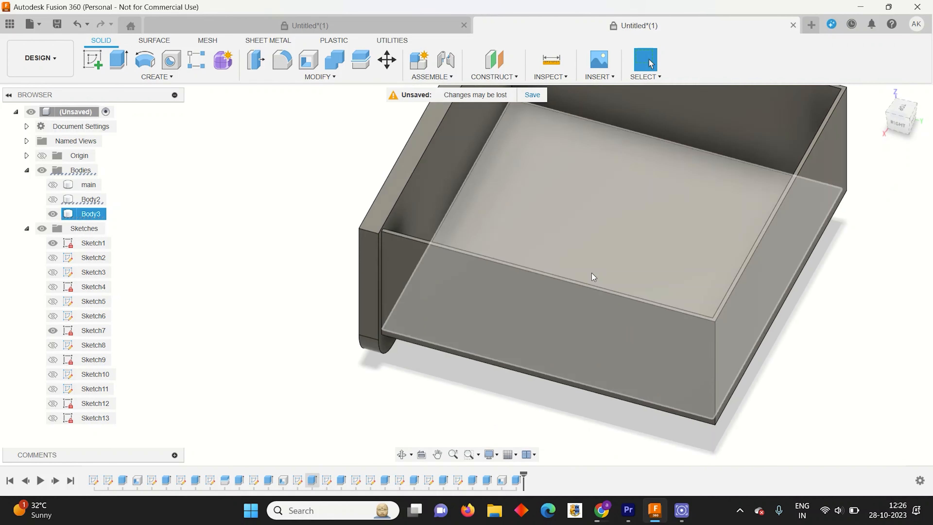
{"action": "left_click", "coordinate": [53, 199]}
{"action": "left_click", "coordinate": [53, 185]}
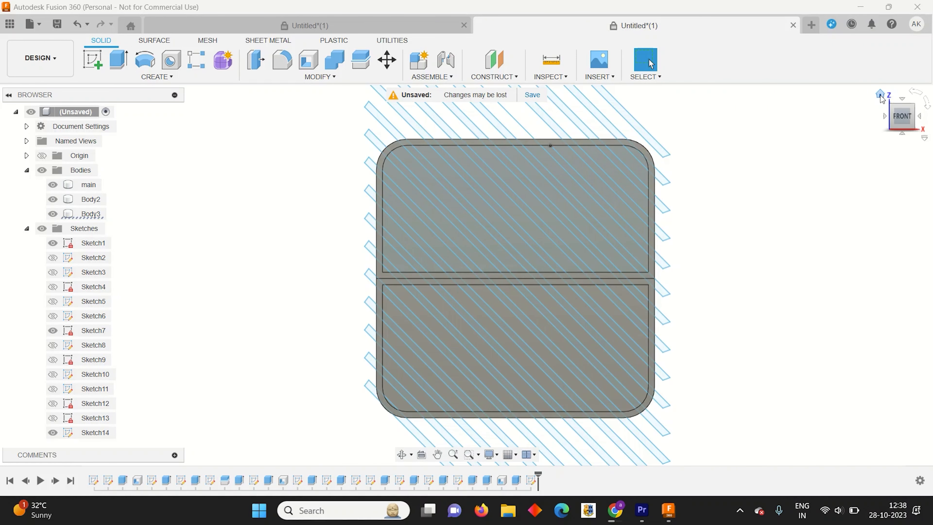
Start an Extrude and select the alternating diagonal stripe profiles of Sketch14 across the upper drawer's front.
{"action": "left_click", "coordinate": [881, 96]}
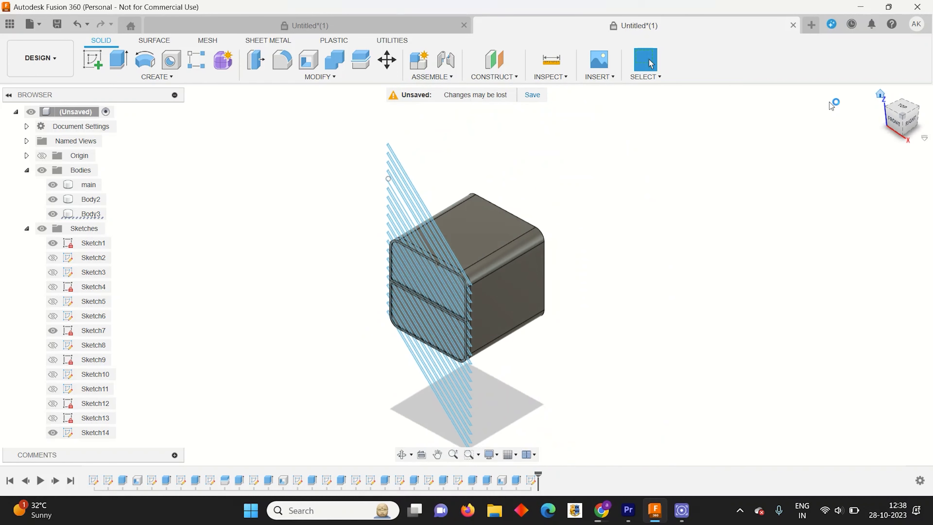
{"action": "scroll", "coordinate": [457, 318], "scroll_direction": "up", "scroll_amount": 5}
{"action": "scroll", "coordinate": [428, 286], "scroll_direction": "up", "scroll_amount": 3}
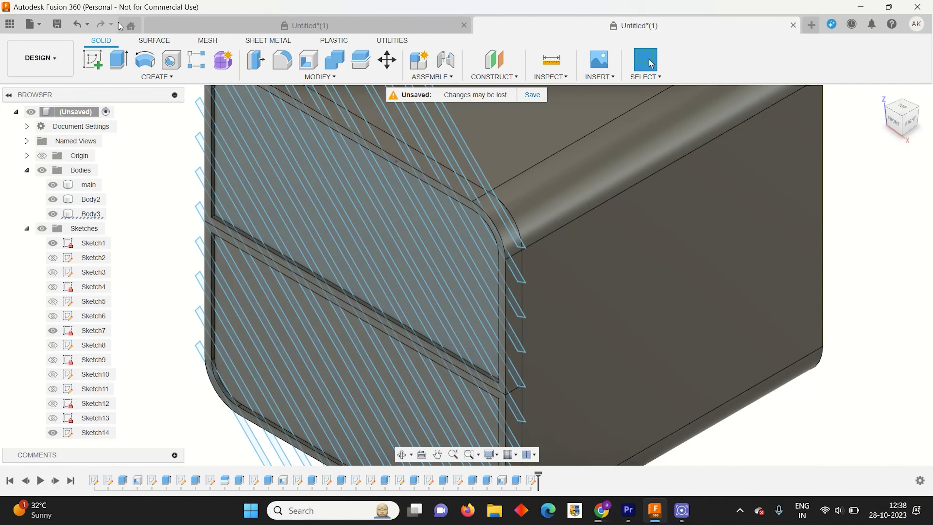
{"action": "left_click", "coordinate": [118, 59]}
{"action": "scroll", "coordinate": [239, 219], "scroll_direction": "up", "scroll_amount": 5}
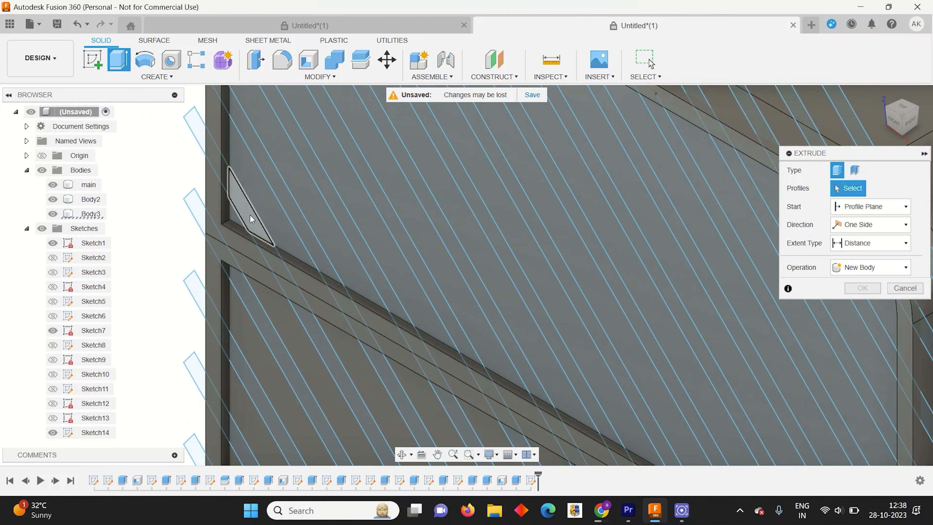
{"action": "left_click", "coordinate": [249, 214]}
{"action": "left_click", "coordinate": [312, 197]}
{"action": "left_click", "coordinate": [331, 192]}
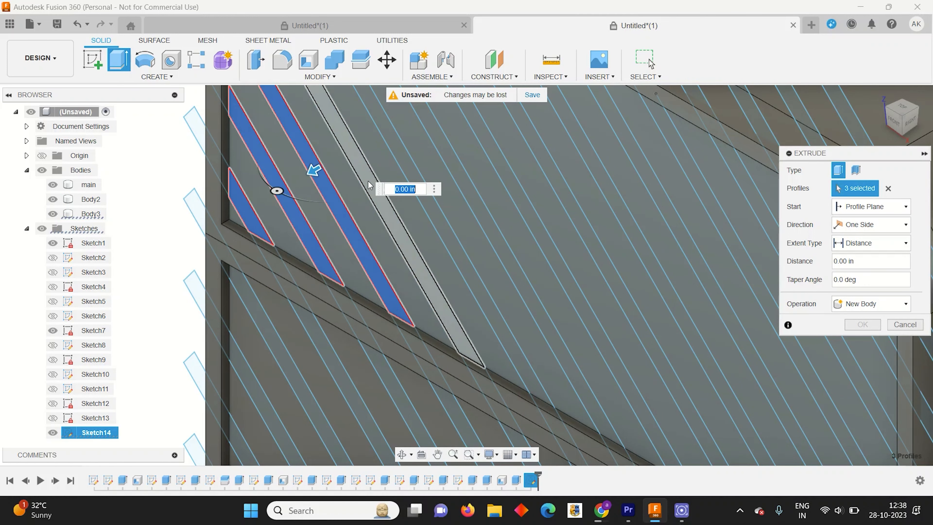
{"action": "left_click", "coordinate": [368, 180]}
{"action": "left_click", "coordinate": [425, 188]}
{"action": "left_click", "coordinate": [472, 192]}
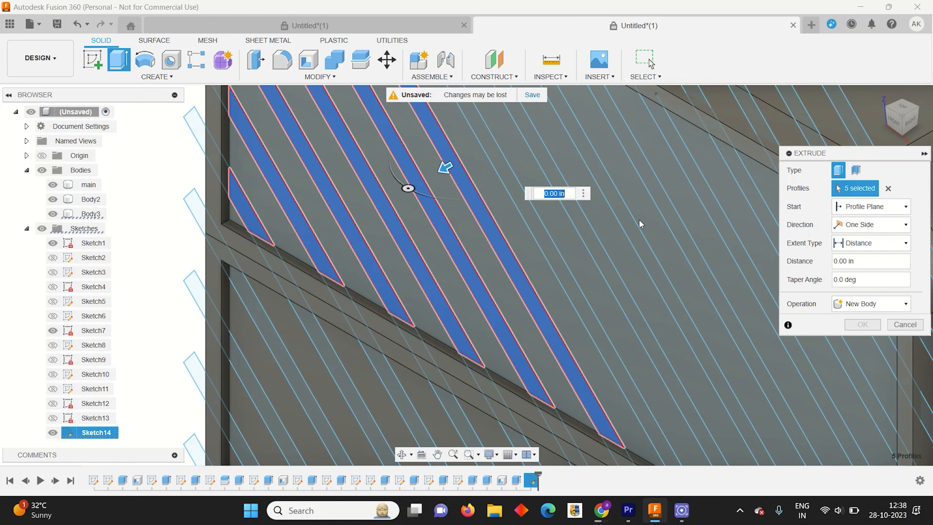
{"action": "left_click", "coordinate": [555, 248]}
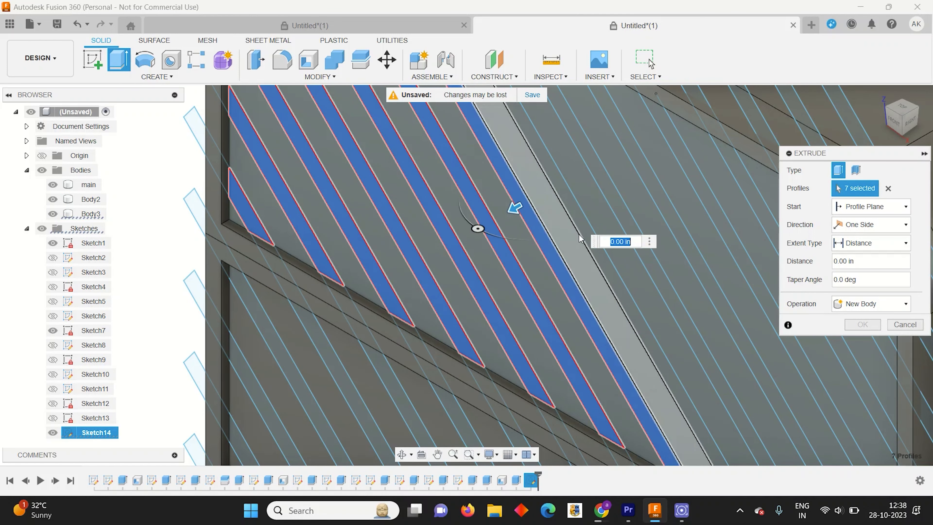
{"action": "left_click", "coordinate": [584, 229]}
{"action": "left_click", "coordinate": [620, 212]}
{"action": "left_click", "coordinate": [657, 196]}
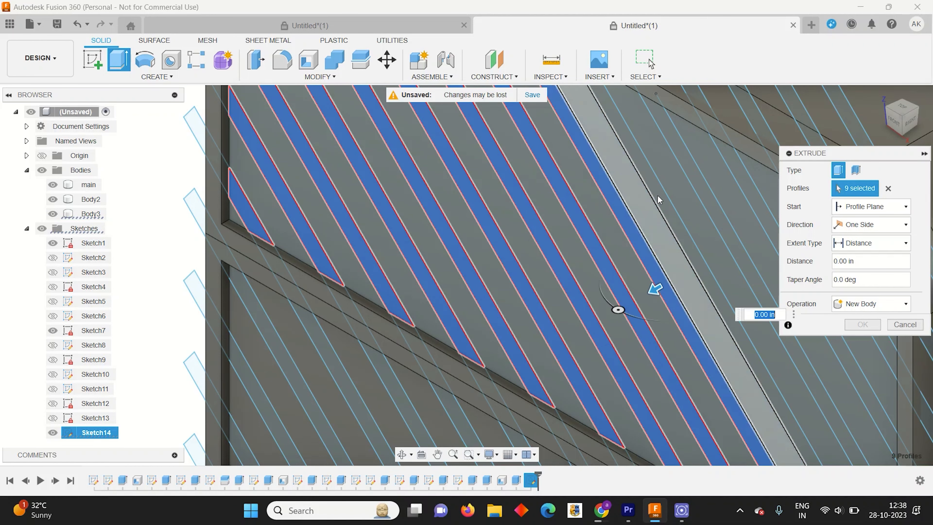
{"action": "scroll", "coordinate": [511, 243], "scroll_direction": "down", "scroll_amount": 3}
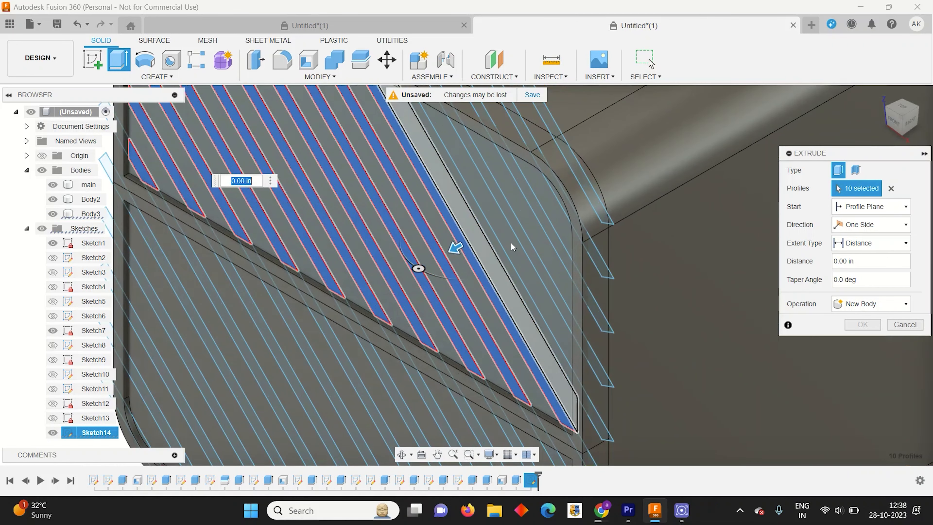
{"action": "left_click", "coordinate": [492, 243]}
{"action": "left_click", "coordinate": [537, 225]}
{"action": "left_click", "coordinate": [551, 217]}
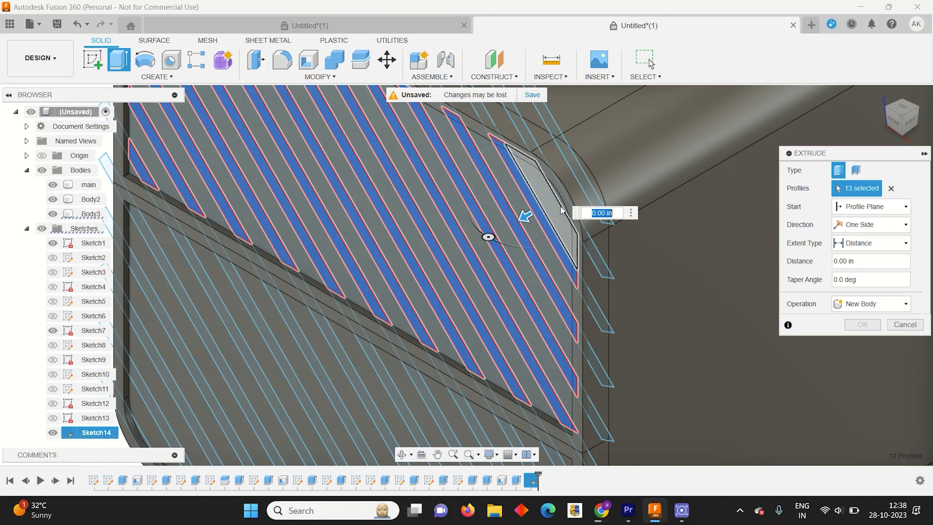
{"action": "left_click", "coordinate": [561, 208]}
{"action": "scroll", "coordinate": [546, 203], "scroll_direction": "down", "scroll_amount": 2}
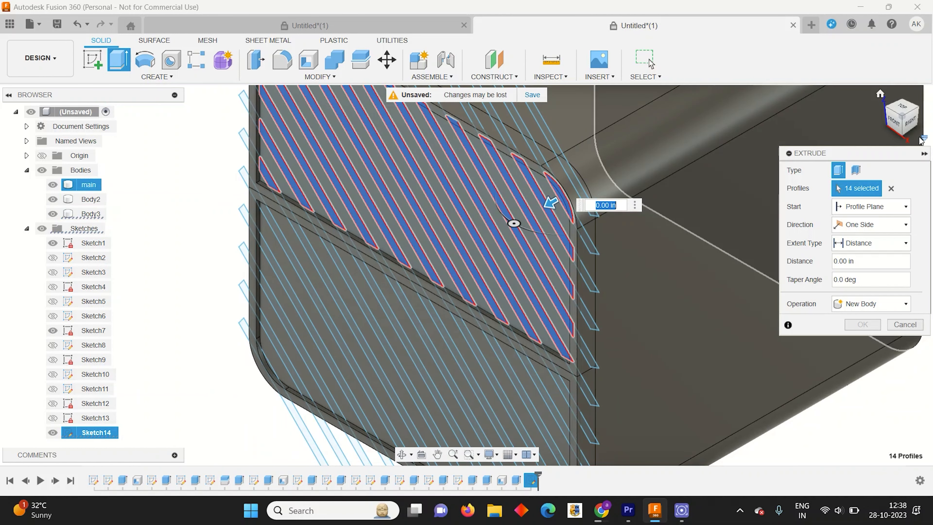
{"action": "left_click", "coordinate": [894, 122]}
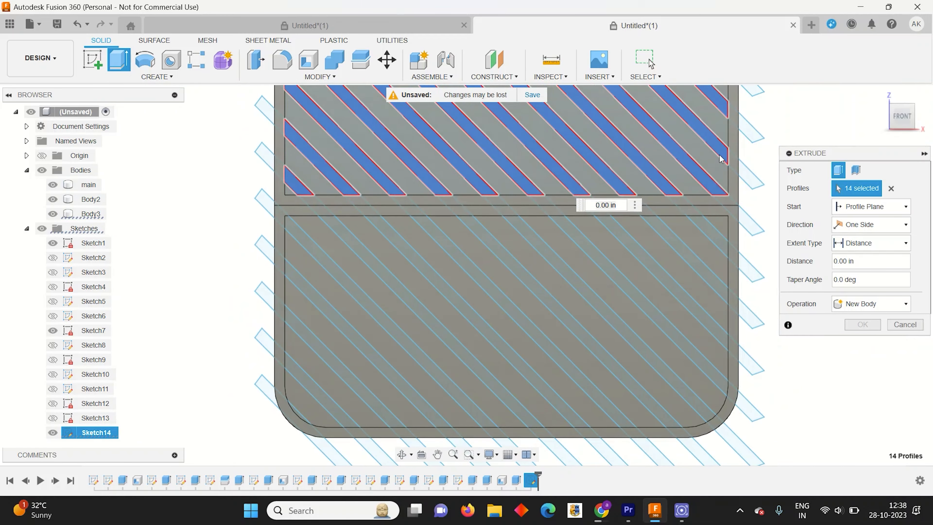
{"action": "scroll", "coordinate": [529, 292], "scroll_direction": "down", "scroll_amount": 2}
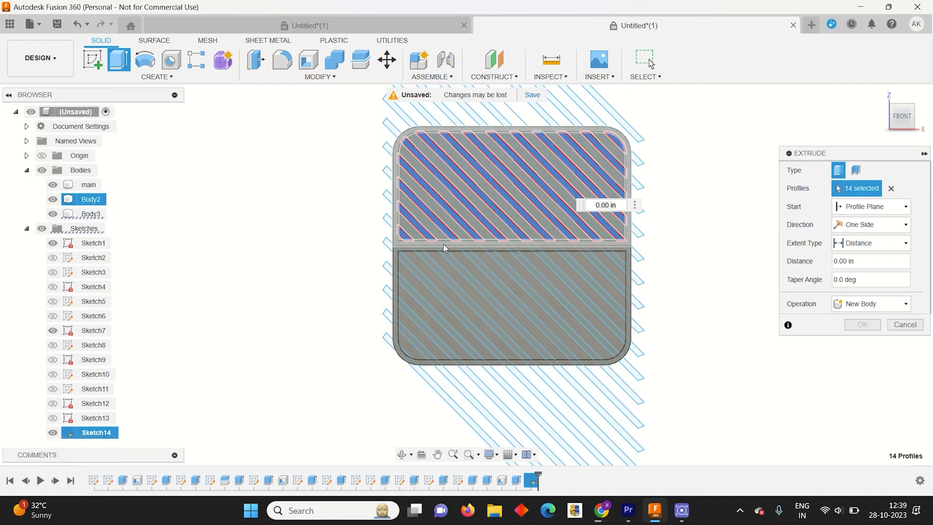
Start an Extrude and select the alternating diagonal stripe profiles across the lower drawer's front, on both sides of the vertical centre line.
{"action": "scroll", "coordinate": [419, 294], "scroll_direction": "up", "scroll_amount": 4}
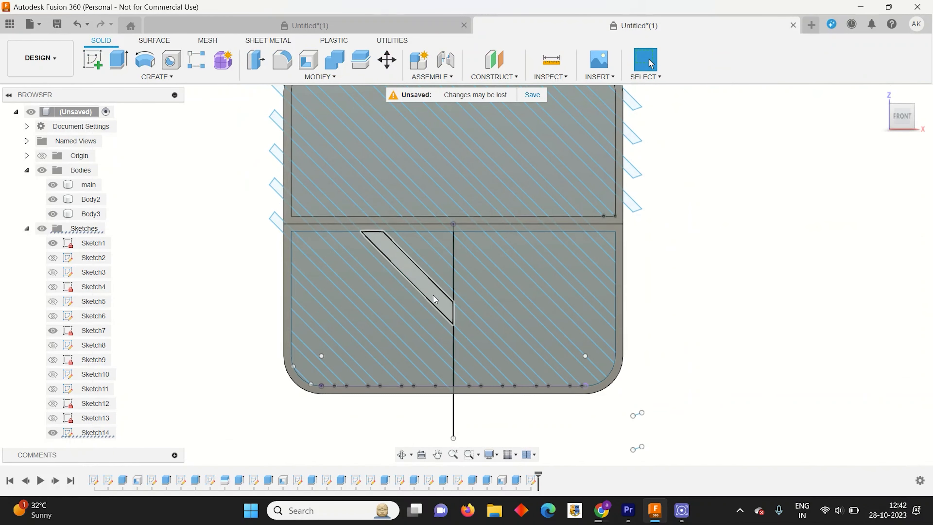
{"action": "scroll", "coordinate": [691, 301], "scroll_direction": "down", "scroll_amount": 3}
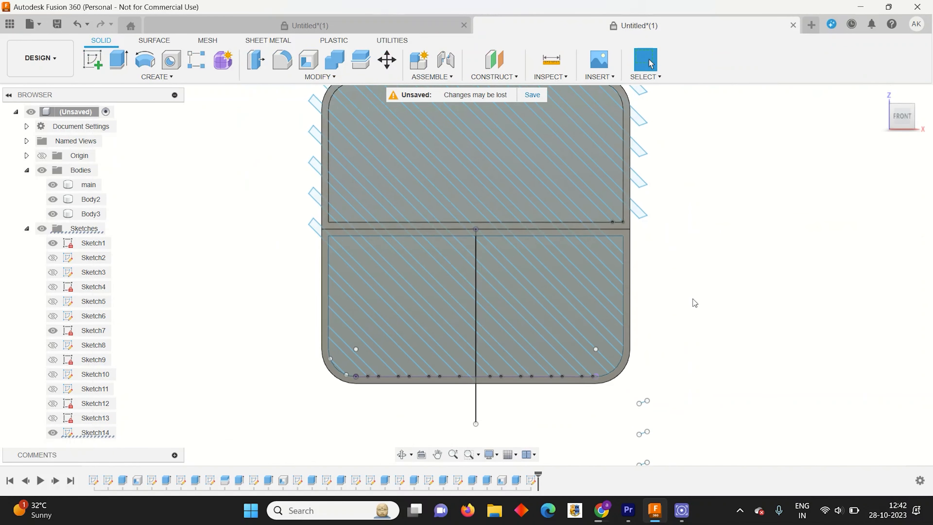
{"action": "scroll", "coordinate": [501, 201], "scroll_direction": "up", "scroll_amount": 2}
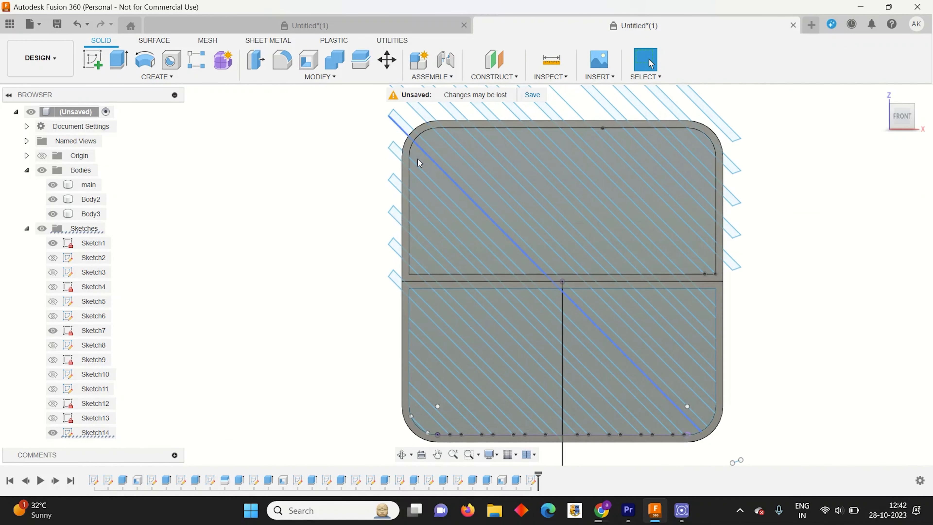
{"action": "left_click", "coordinate": [114, 57]}
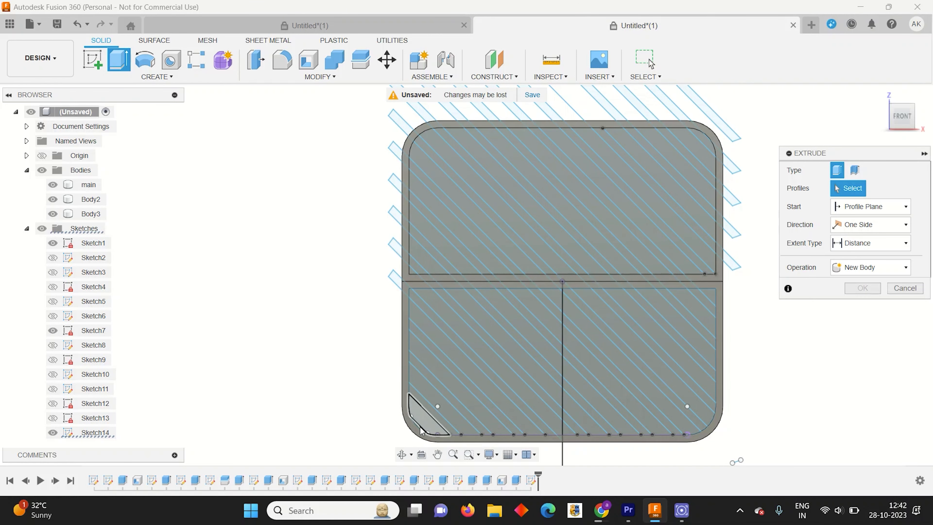
{"action": "scroll", "coordinate": [421, 430], "scroll_direction": "up", "scroll_amount": 3}
{"action": "left_click", "coordinate": [442, 399]}
{"action": "left_click", "coordinate": [418, 422]}
{"action": "left_click", "coordinate": [496, 394]}
{"action": "left_click", "coordinate": [520, 368]}
{"action": "left_click", "coordinate": [549, 355]}
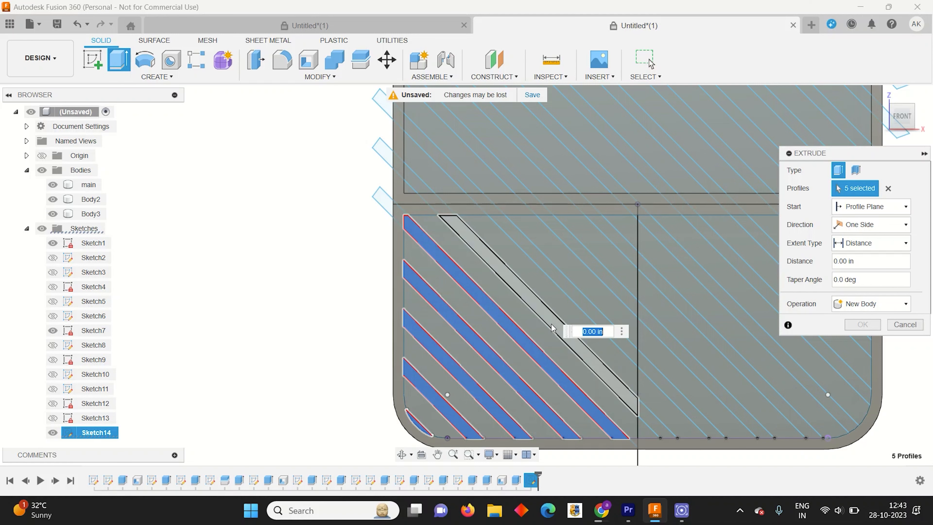
{"action": "left_click", "coordinate": [555, 325]}
{"action": "left_click", "coordinate": [586, 305]}
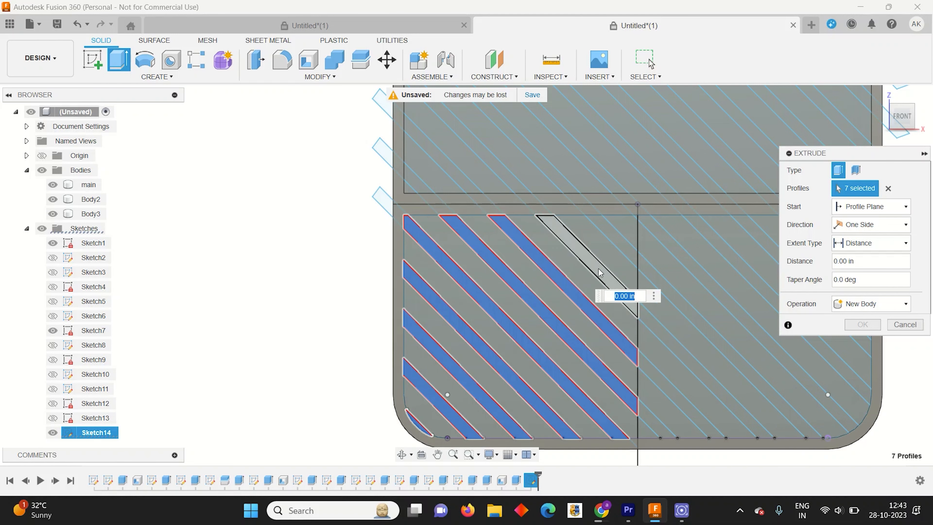
{"action": "left_click", "coordinate": [601, 274]}
{"action": "scroll", "coordinate": [446, 361], "scroll_direction": "down", "scroll_amount": 2}
{"action": "scroll", "coordinate": [619, 423], "scroll_direction": "up", "scroll_amount": 2}
{"action": "left_click", "coordinate": [610, 409]}
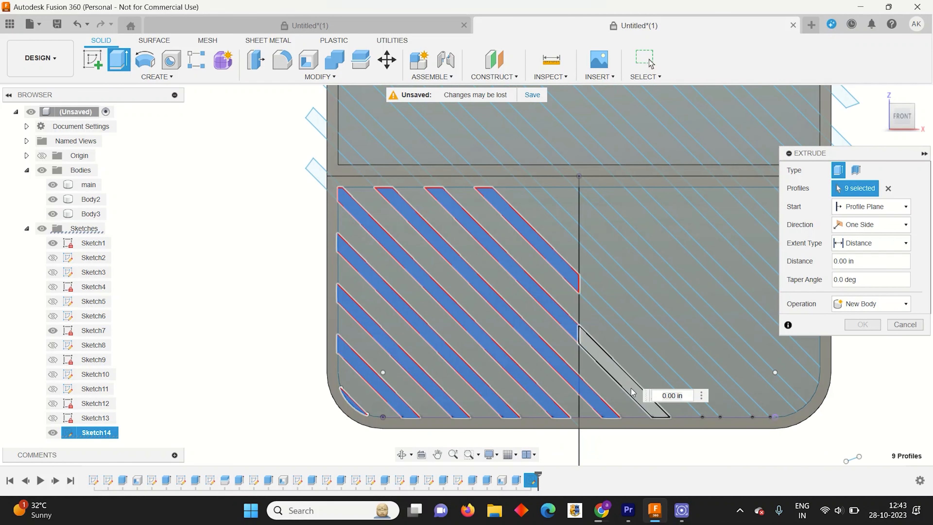
{"action": "left_click", "coordinate": [647, 363]}
{"action": "left_click", "coordinate": [646, 354]}
{"action": "left_click", "coordinate": [661, 324]}
{"action": "left_click", "coordinate": [695, 298]}
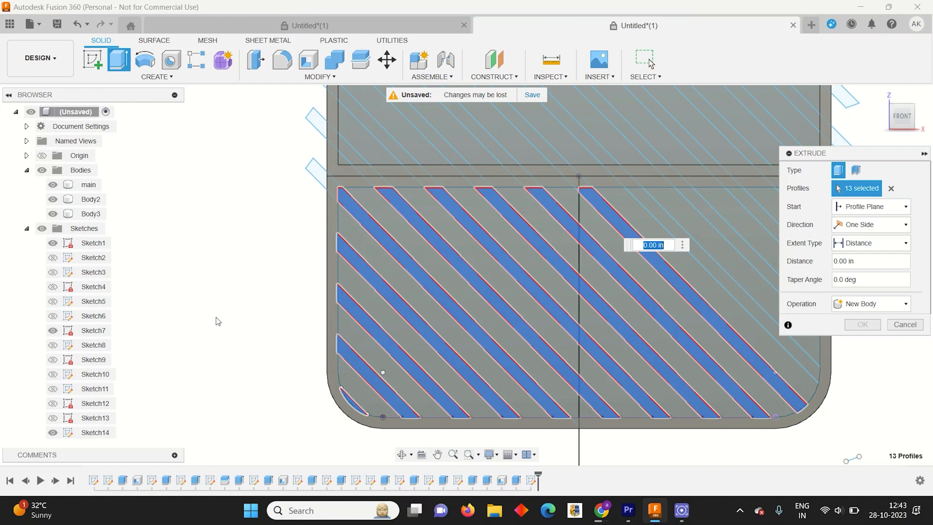
{"action": "scroll", "coordinate": [236, 318], "scroll_direction": "down", "scroll_amount": 3}
{"action": "scroll", "coordinate": [672, 259], "scroll_direction": "up", "scroll_amount": 2}
{"action": "left_click", "coordinate": [626, 271]}
{"action": "left_click", "coordinate": [648, 247]}
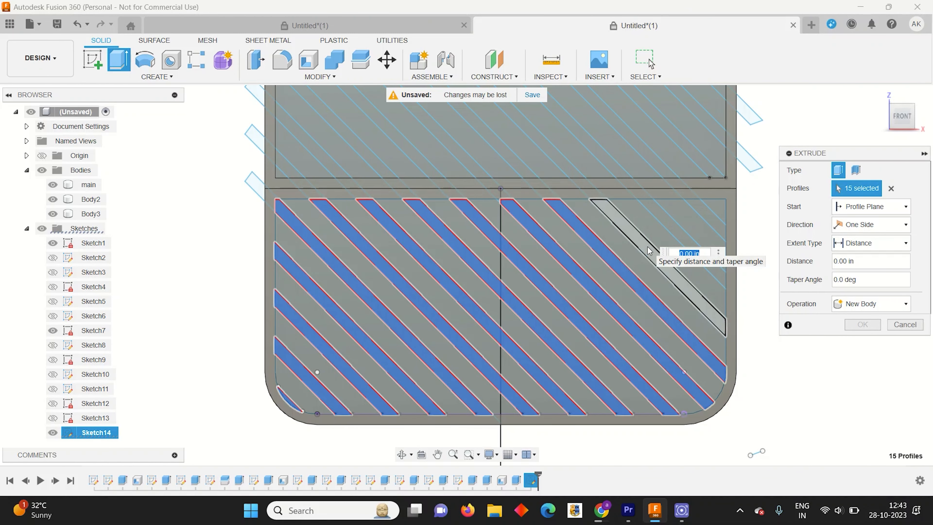
{"action": "right_click", "coordinate": [572, 247]}
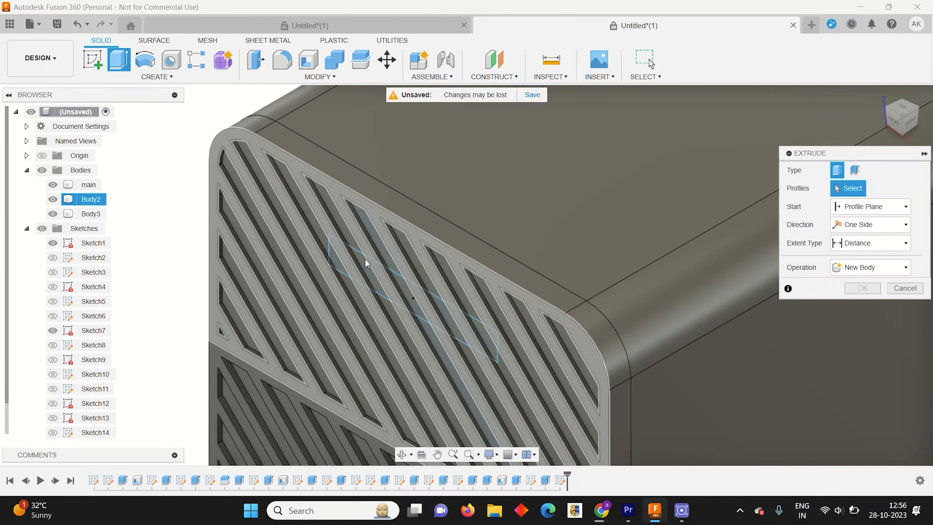
Extrude the handle profiles at the middle of both drawer fronts outward with the Join operation.
{"action": "scroll", "coordinate": [365, 258], "scroll_direction": "up", "scroll_amount": 3}
{"action": "left_click", "coordinate": [368, 267]}
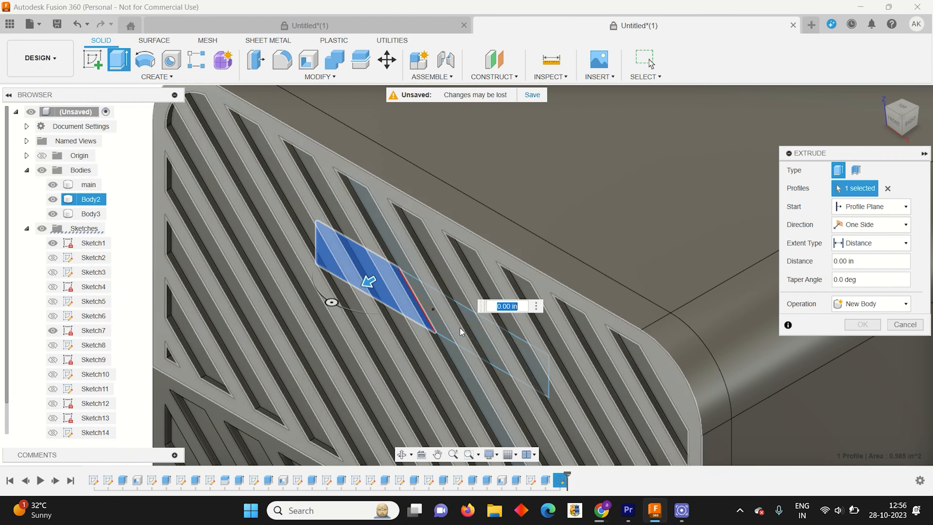
{"action": "left_click", "coordinate": [468, 323]}
{"action": "scroll", "coordinate": [432, 318], "scroll_direction": "down", "scroll_amount": 5}
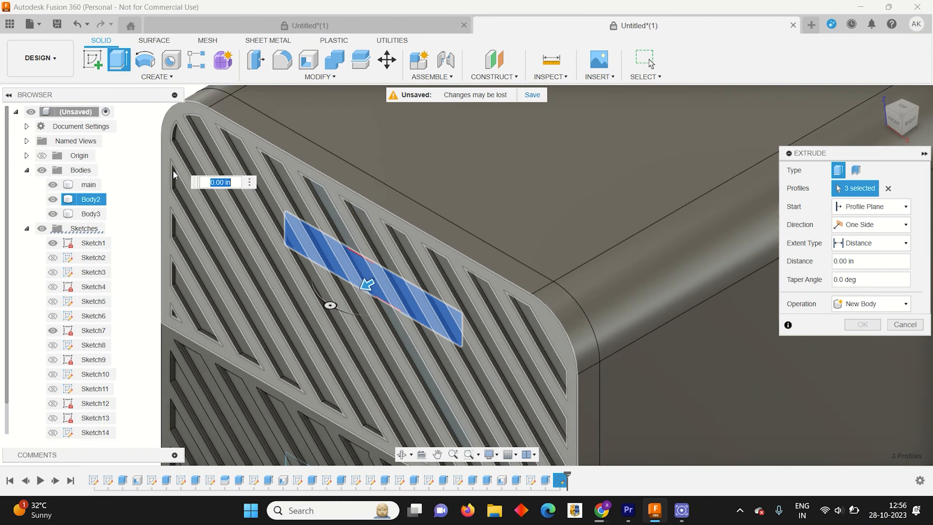
{"action": "left_click", "coordinate": [272, 242]}
{"action": "scroll", "coordinate": [348, 368], "scroll_direction": "up", "scroll_amount": 3}
{"action": "left_click", "coordinate": [321, 351]}
{"action": "scroll", "coordinate": [320, 352], "scroll_direction": "down", "scroll_amount": 3}
{"action": "left_click_drag", "start_coordinate": [274, 329], "coordinate": [263, 336]}
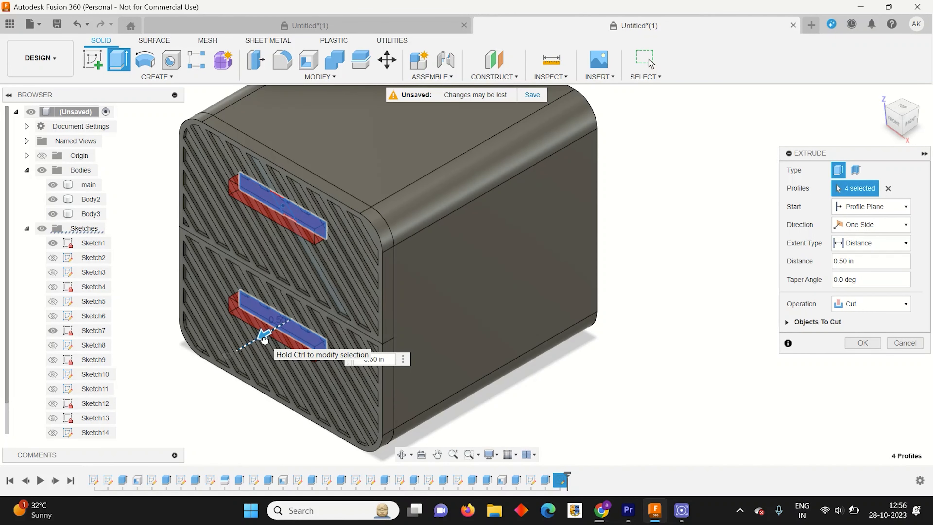
{"action": "left_click", "coordinate": [907, 126]}
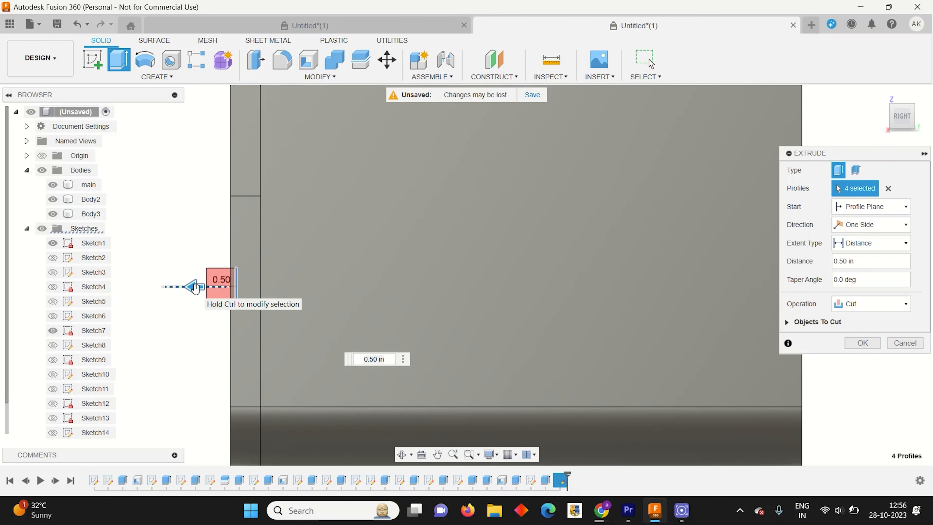
{"action": "left_click_drag", "start_coordinate": [195, 288], "coordinate": [187, 287]}
{"action": "left_click", "coordinate": [900, 304]}
{"action": "left_click", "coordinate": [856, 318]}
{"action": "left_click", "coordinate": [871, 325]}
{"action": "scroll", "coordinate": [713, 302], "scroll_direction": "down", "scroll_amount": 4}
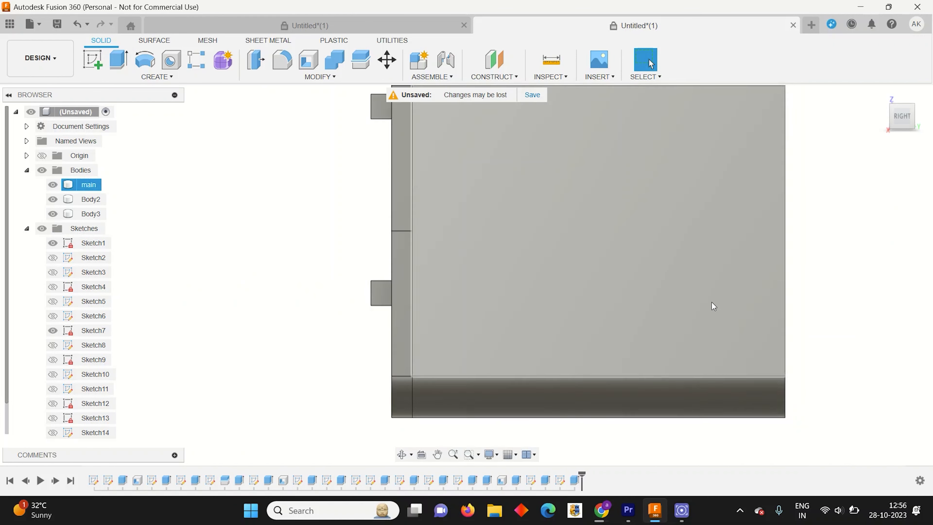
Fillet the two upper end edges of the upper drawer's handle with a 0.75 in radius.
{"action": "left_click", "coordinate": [891, 116]}
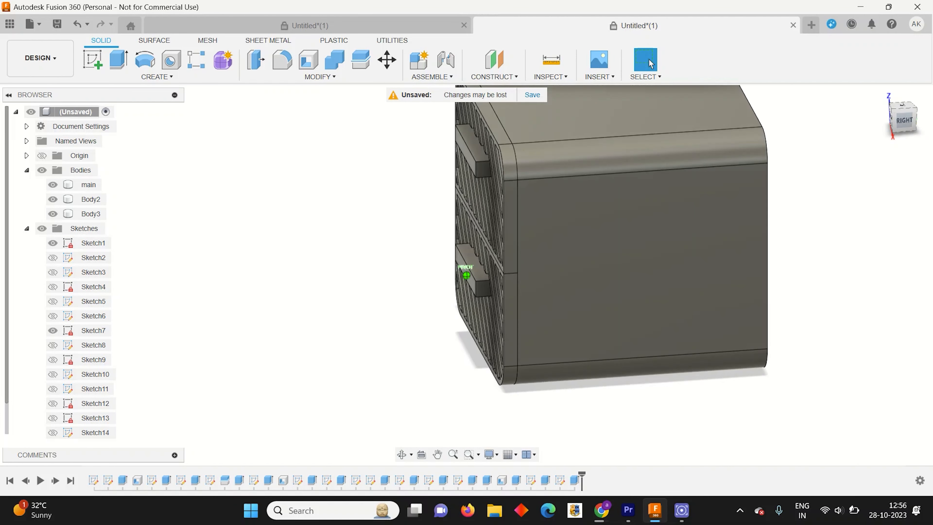
{"action": "scroll", "coordinate": [506, 255], "scroll_direction": "up", "scroll_amount": 10}
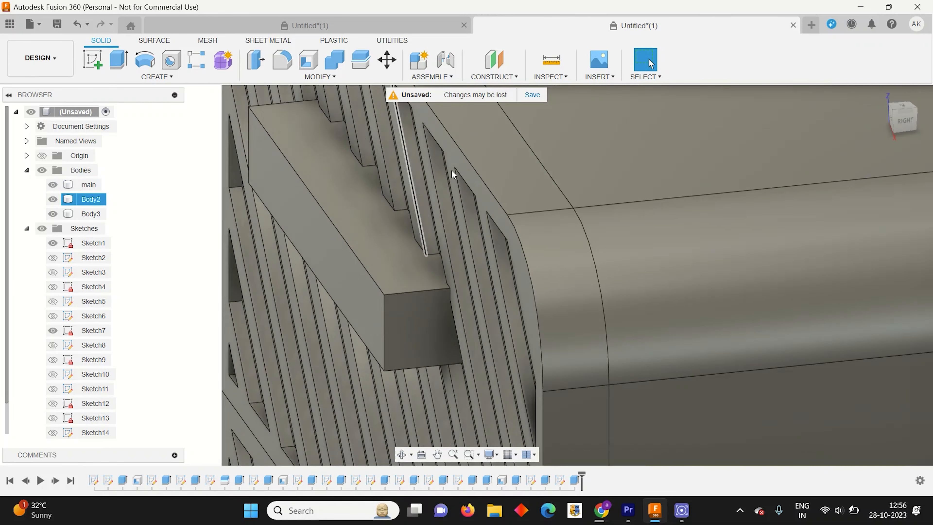
{"action": "scroll", "coordinate": [767, 172], "scroll_direction": "down", "scroll_amount": 2}
{"action": "left_click_drag", "start_coordinate": [895, 120], "coordinate": [898, 103]}
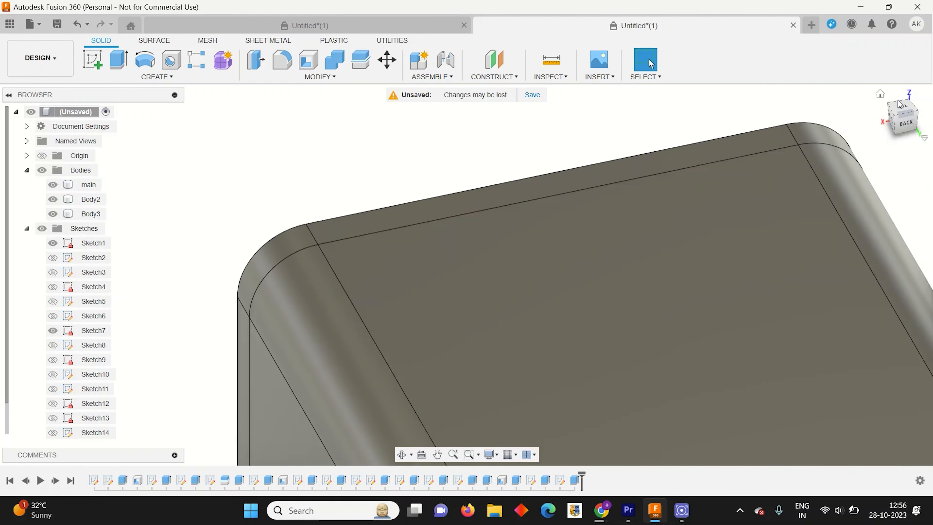
{"action": "left_click", "coordinate": [880, 95]}
{"action": "scroll", "coordinate": [365, 237], "scroll_direction": "up", "scroll_amount": 8}
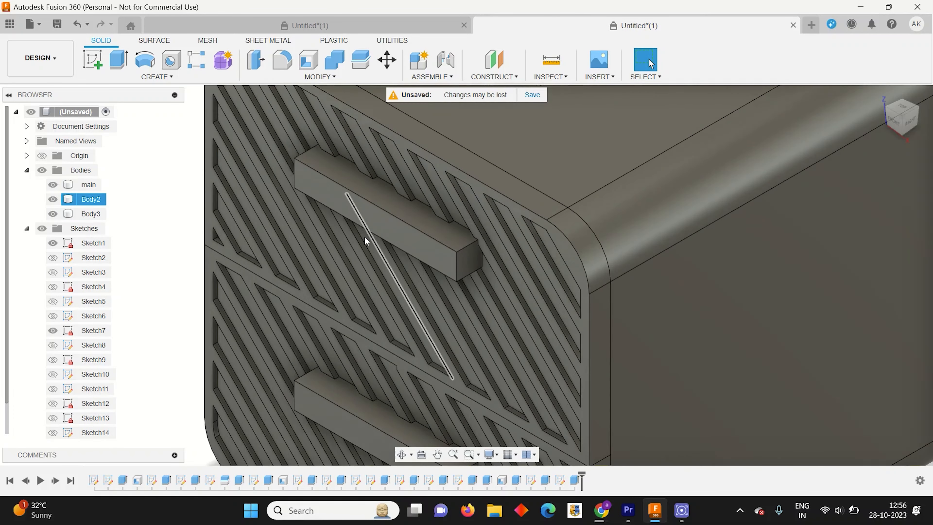
{"action": "left_click", "coordinate": [282, 68]}
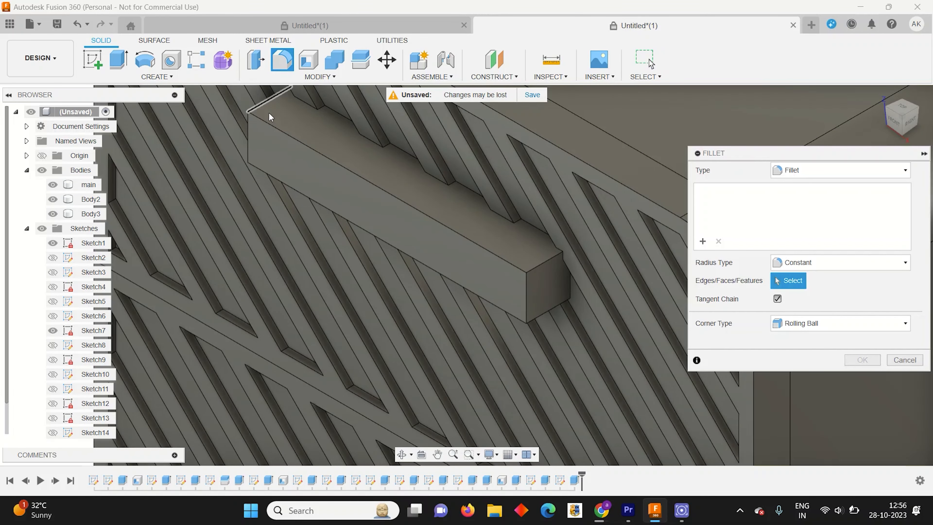
{"action": "left_click", "coordinate": [260, 112]}
{"action": "left_click", "coordinate": [541, 263]}
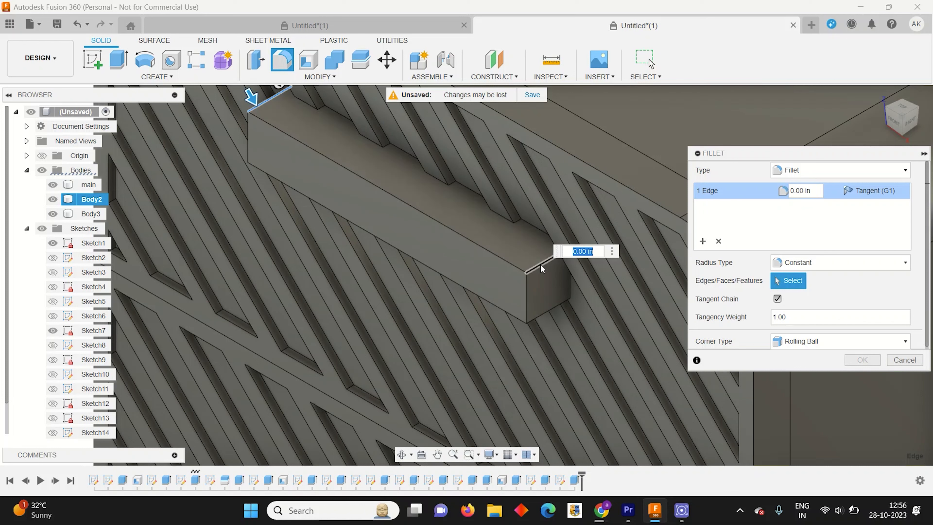
{"action": "left_click_drag", "start_coordinate": [540, 266], "coordinate": [523, 267]}
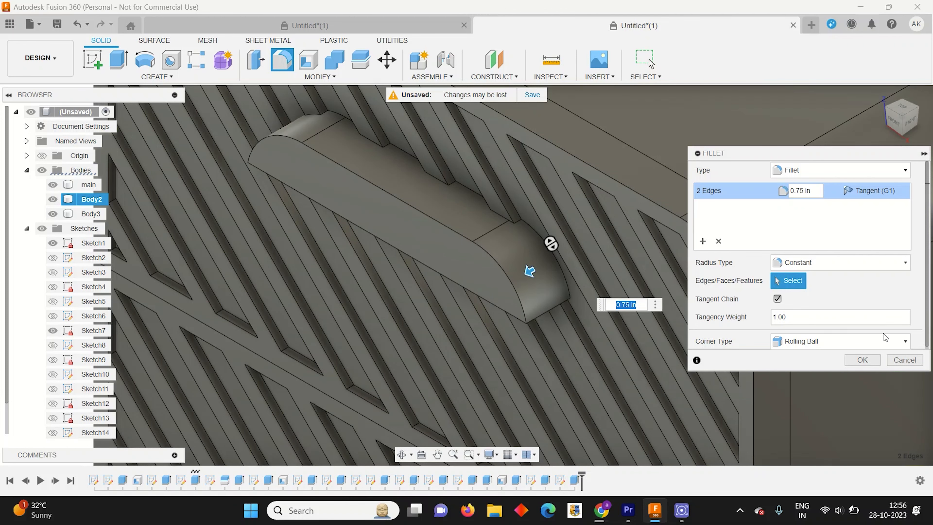
{"action": "left_click", "coordinate": [862, 360]}
Fillet the two upper end edges of the lower drawer's handle with a 0.75 in radius.
{"action": "scroll", "coordinate": [563, 256], "scroll_direction": "down", "scroll_amount": 5}
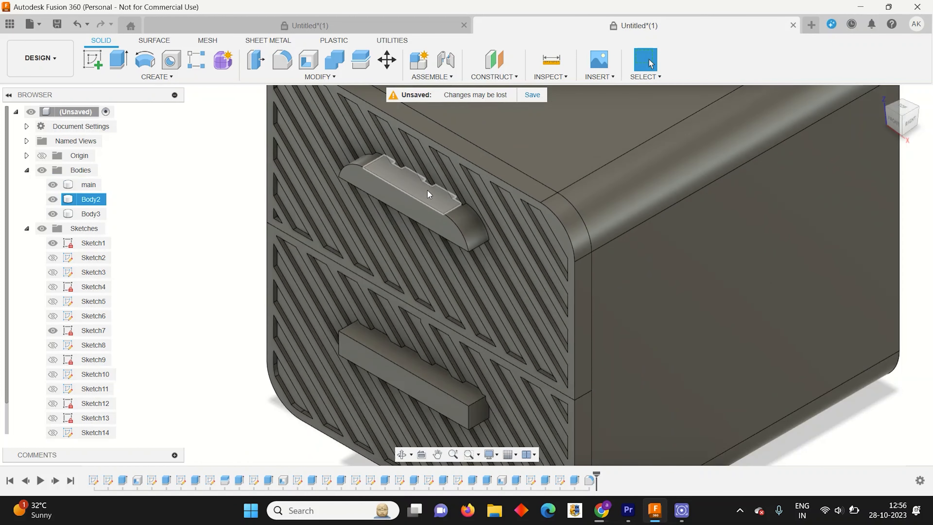
{"action": "left_click", "coordinate": [282, 59]}
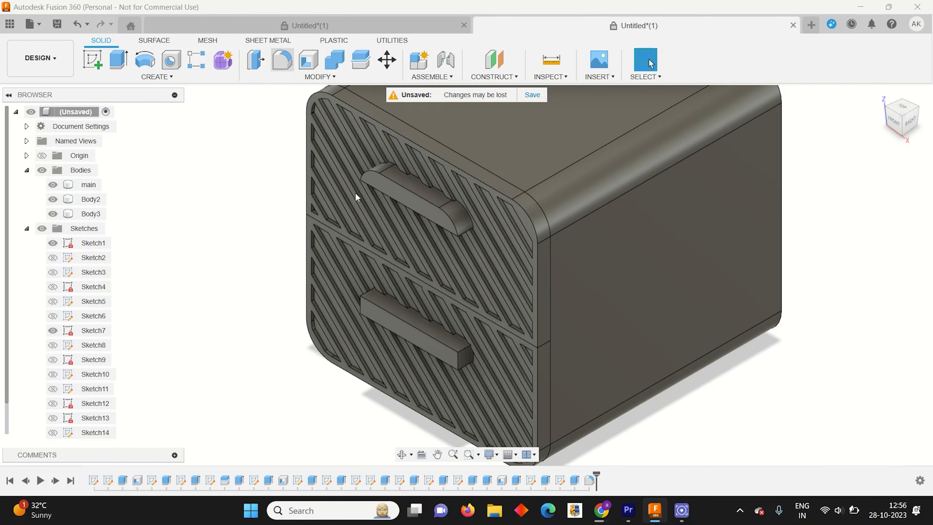
{"action": "scroll", "coordinate": [363, 287], "scroll_direction": "up", "scroll_amount": 5}
{"action": "left_click", "coordinate": [360, 286]}
{"action": "left_click", "coordinate": [521, 379]}
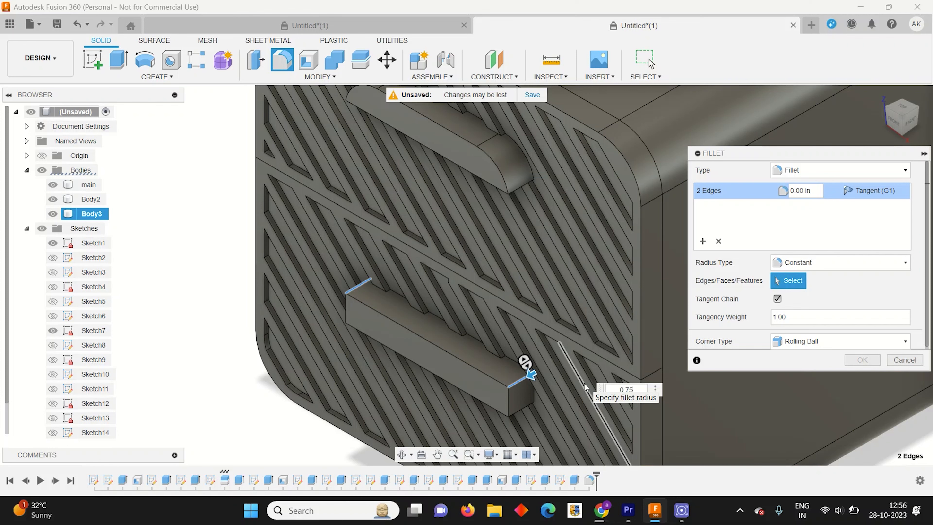
{"action": "key", "text": "Return"}
{"action": "scroll", "coordinate": [476, 266], "scroll_direction": "down", "scroll_amount": 5}
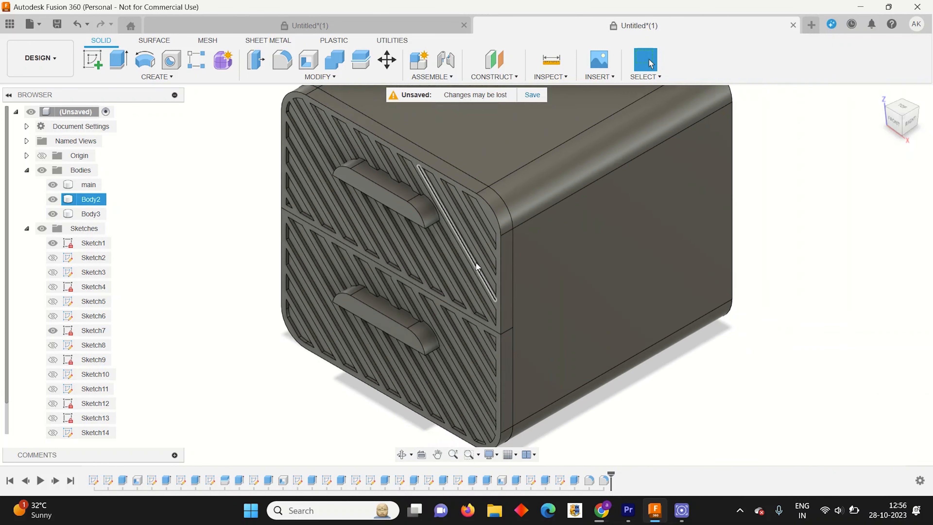
{"action": "scroll", "coordinate": [477, 266], "scroll_direction": "down", "scroll_amount": 1}
Examine the drawer unit from several angles and check the grooves around the handles close up from the front.
{"action": "left_click", "coordinate": [893, 127]}
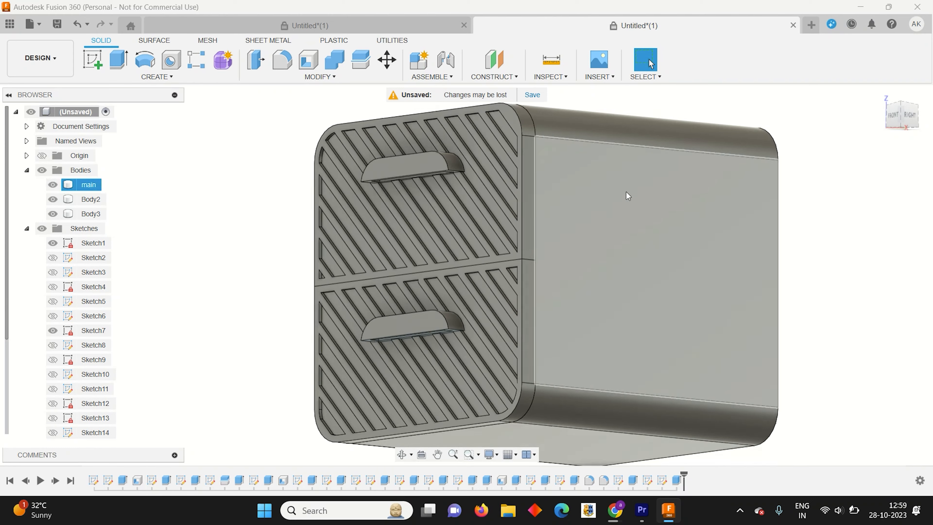
{"action": "scroll", "coordinate": [628, 196], "scroll_direction": "down", "scroll_amount": 3}
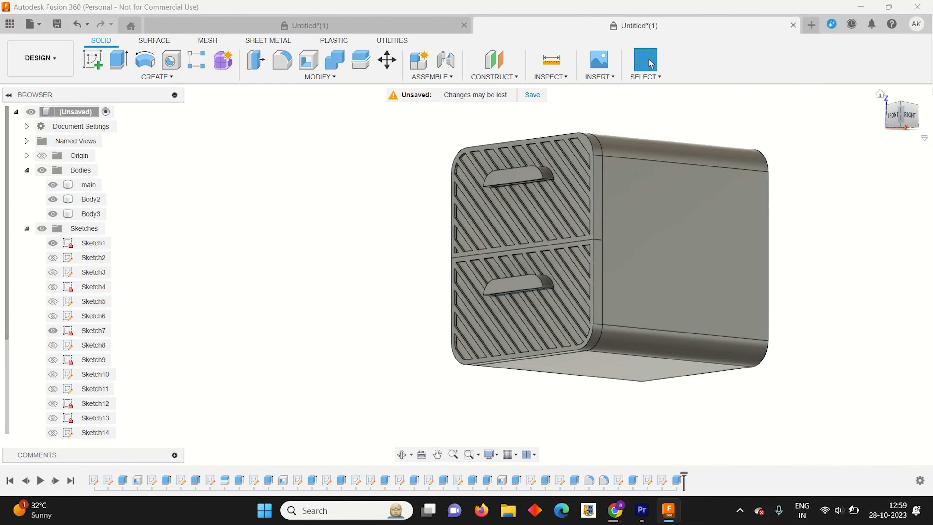
{"action": "left_click", "coordinate": [908, 117]}
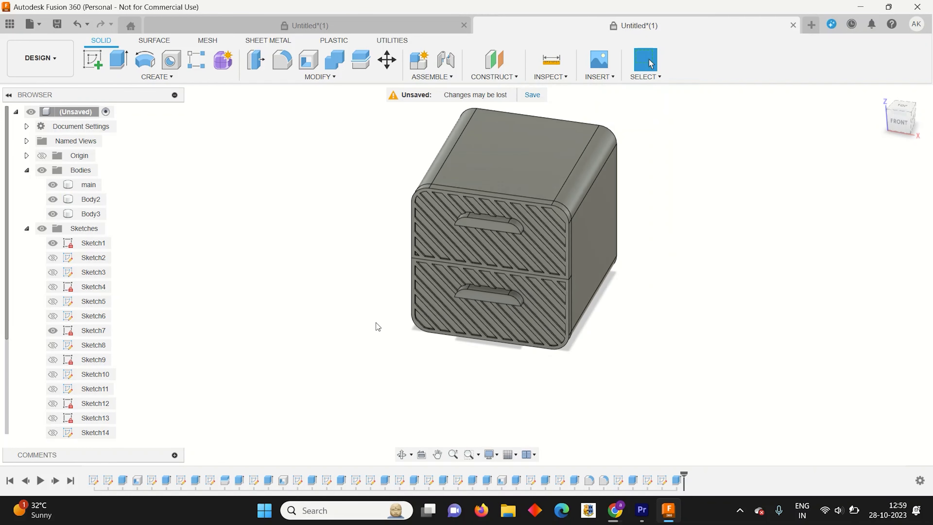
{"action": "scroll", "coordinate": [421, 212], "scroll_direction": "up", "scroll_amount": 5}
{"action": "scroll", "coordinate": [543, 197], "scroll_direction": "down", "scroll_amount": 5}
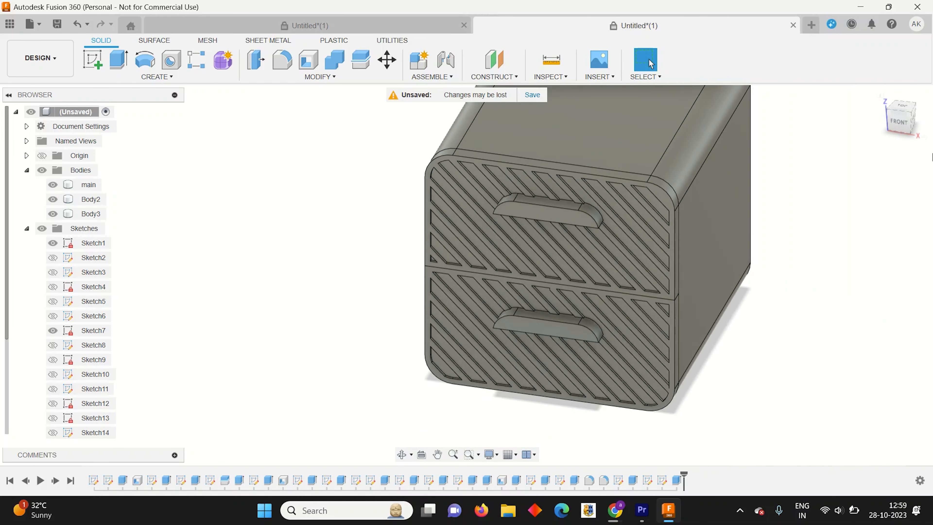
{"action": "left_click", "coordinate": [897, 124]}
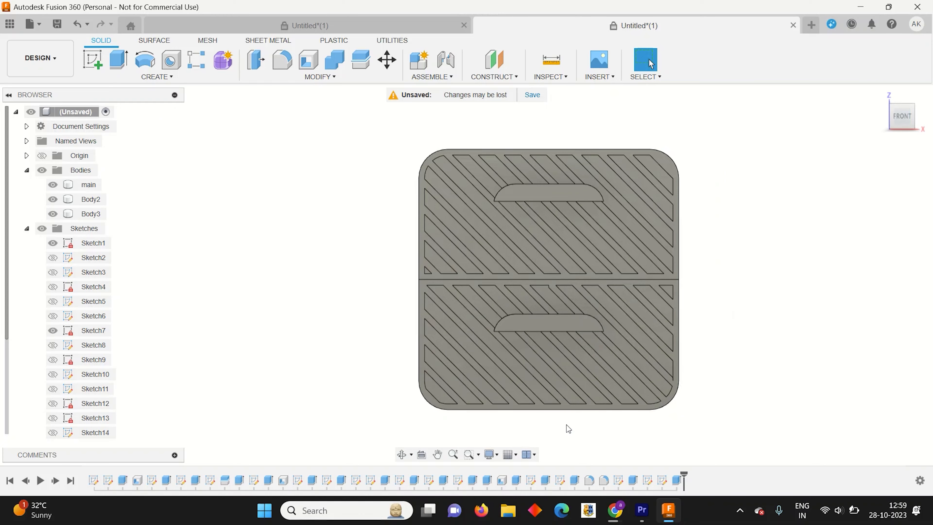
{"action": "scroll", "coordinate": [548, 263], "scroll_direction": "up", "scroll_amount": 6}
{"action": "scroll", "coordinate": [509, 235], "scroll_direction": "up", "scroll_amount": 1}
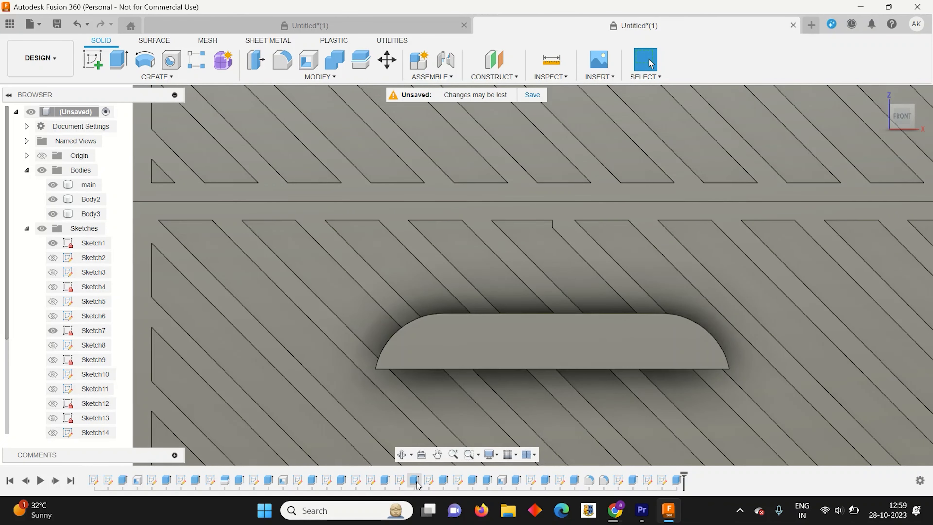
{"action": "scroll", "coordinate": [492, 258], "scroll_direction": "down", "scroll_amount": 3}
{"action": "scroll", "coordinate": [73, 294], "scroll_direction": "down", "scroll_amount": 2}
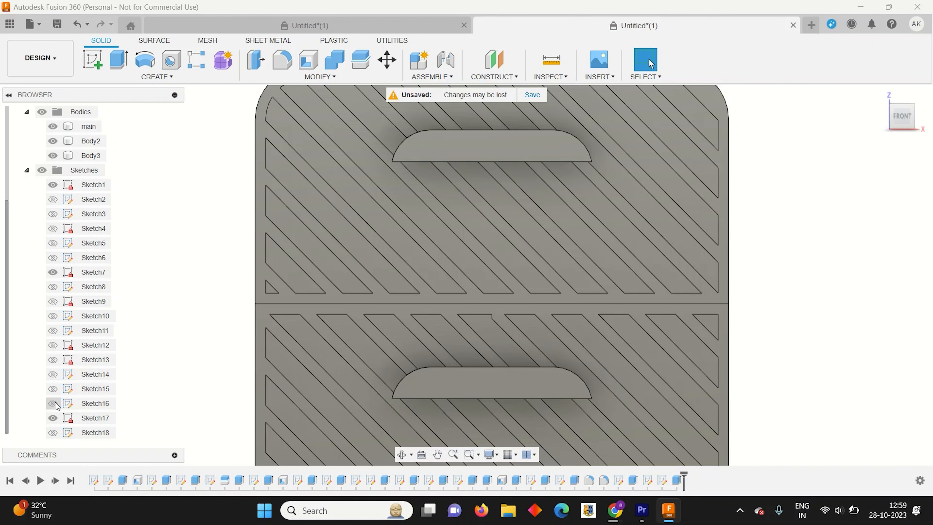
Show Sketch14 with the diagonal stripe pattern and locate it in the window.
{"action": "left_click", "coordinate": [55, 380]}
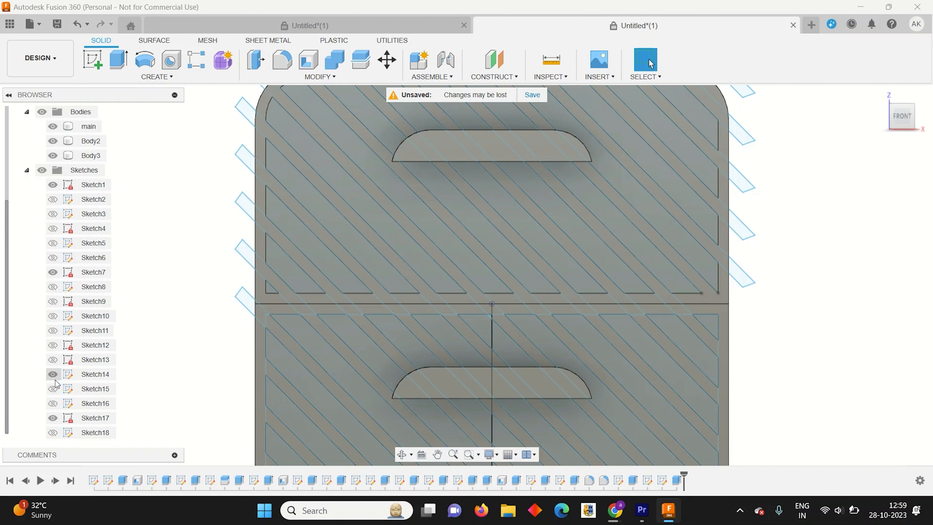
{"action": "right_click", "coordinate": [97, 379]}
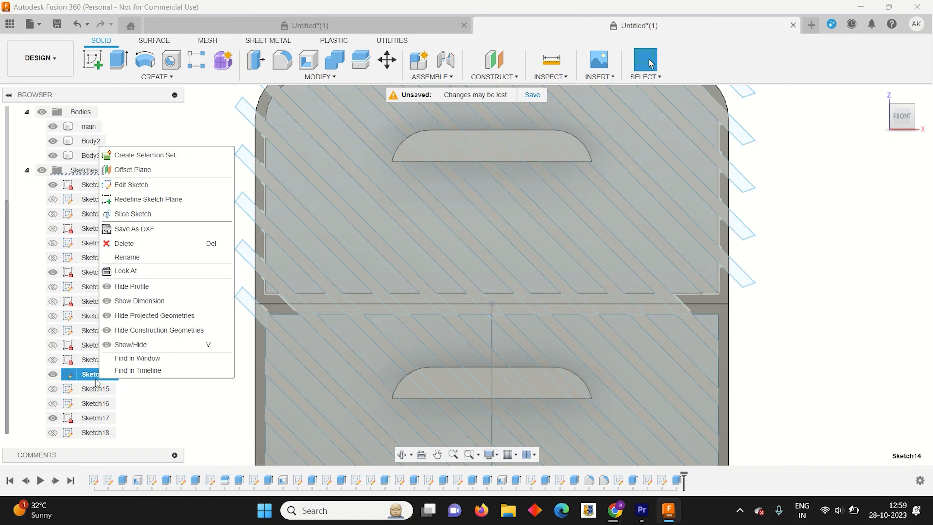
{"action": "left_click", "coordinate": [137, 358]}
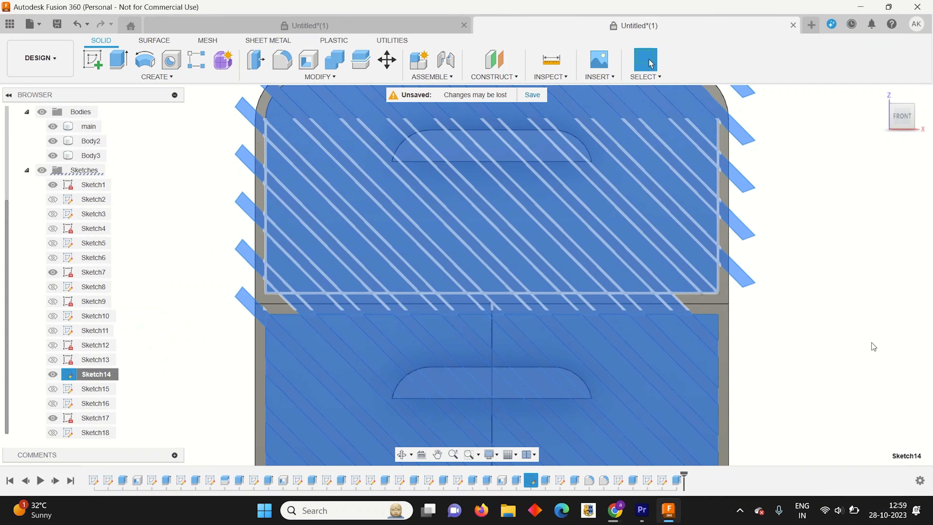
{"action": "left_click", "coordinate": [887, 165]}
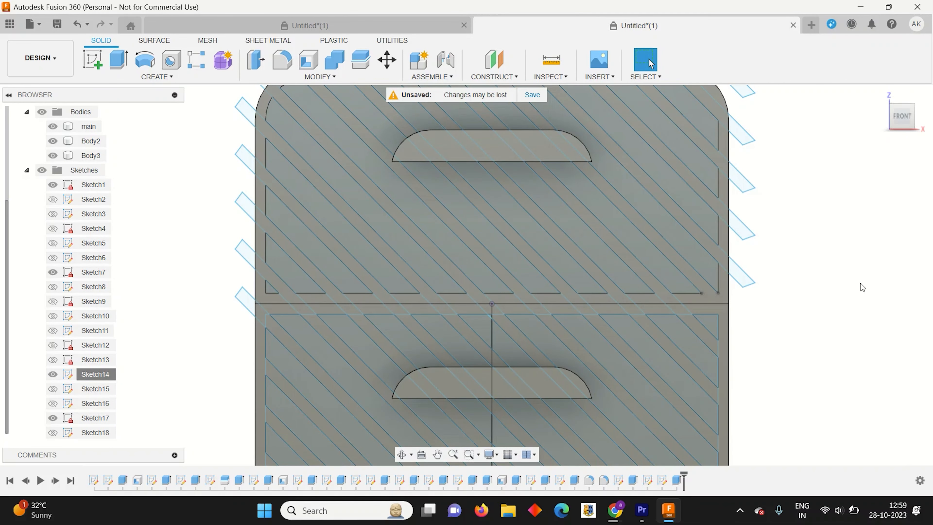
{"action": "left_click", "coordinate": [53, 374]}
{"action": "left_click", "coordinate": [53, 375]}
Extrude the small triangular Sketch14 profile beside the lower drawer's vertical centre line by 0.10 in with the Join operation.
{"action": "scroll", "coordinate": [524, 308], "scroll_direction": "up", "scroll_amount": 6}
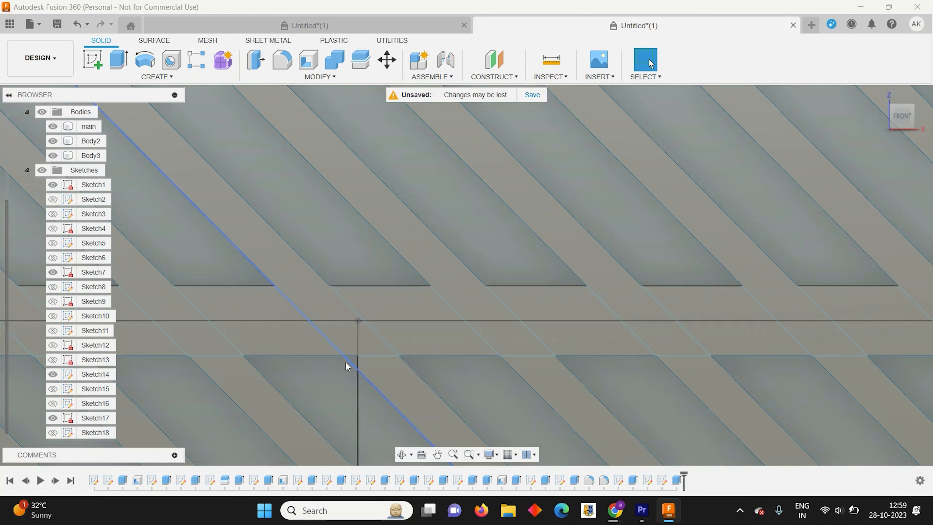
{"action": "left_click", "coordinate": [123, 63]}
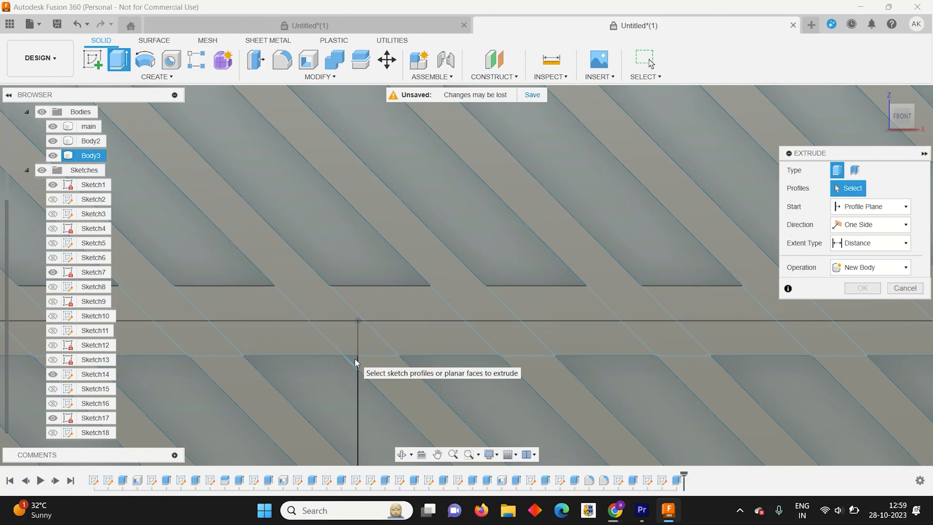
{"action": "left_click", "coordinate": [354, 362]}
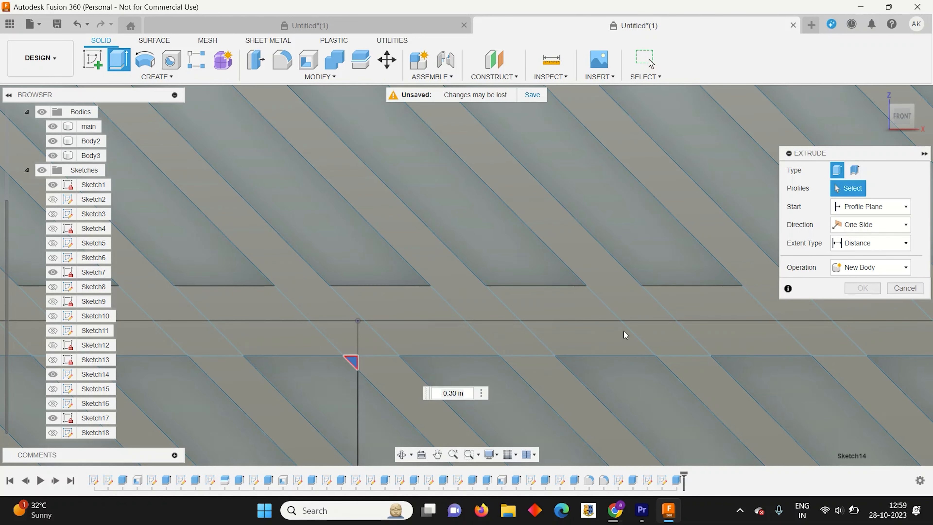
{"action": "scroll", "coordinate": [623, 333], "scroll_direction": "down", "scroll_amount": 3}
{"action": "left_click_drag", "start_coordinate": [908, 110], "coordinate": [892, 128]}
{"action": "left_click_drag", "start_coordinate": [499, 353], "coordinate": [449, 352]}
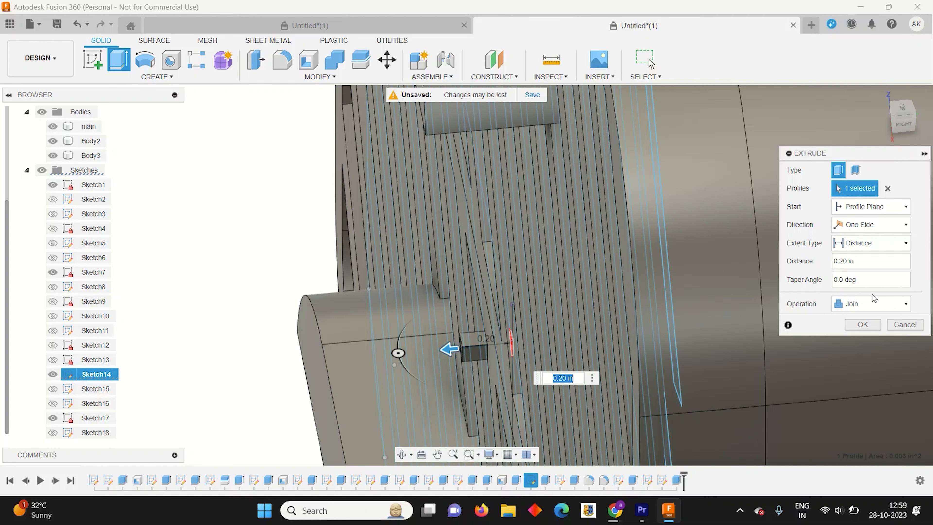
{"action": "left_click", "coordinate": [891, 207]}
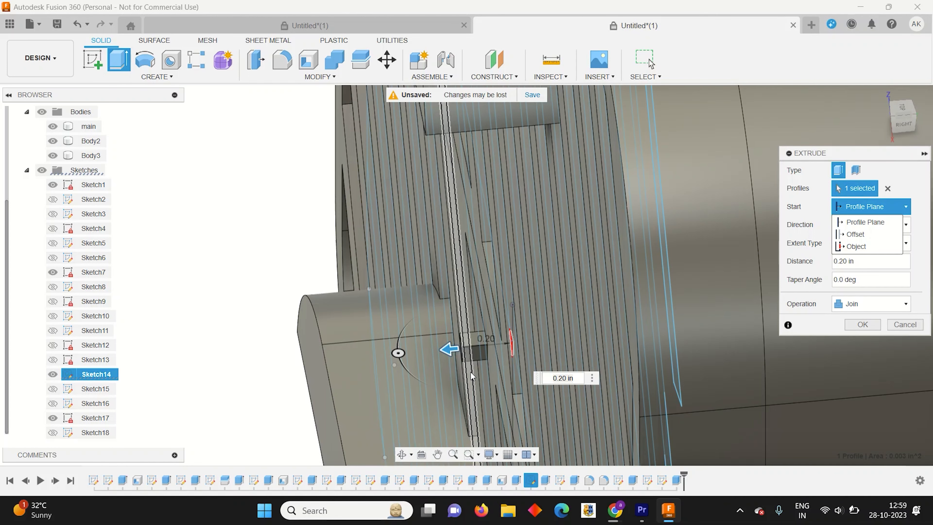
{"action": "left_click", "coordinate": [490, 368]}
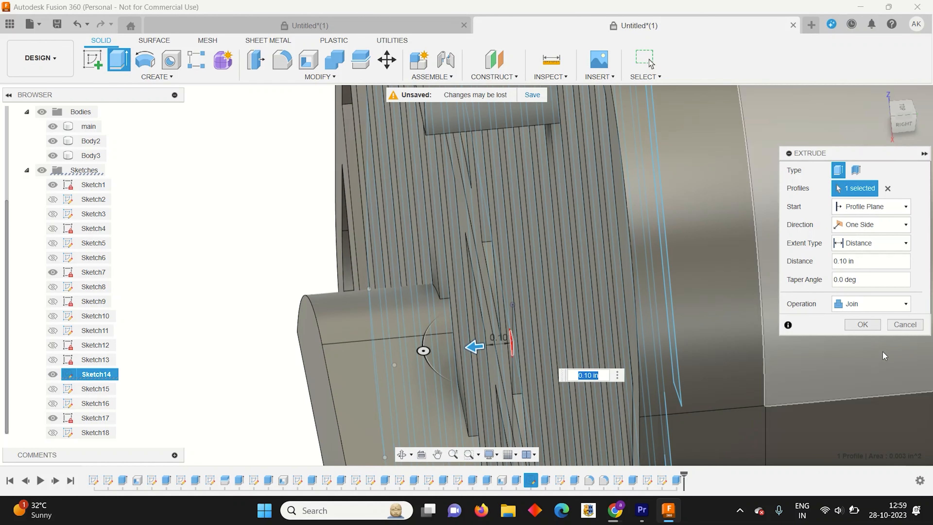
{"action": "left_click", "coordinate": [875, 329]}
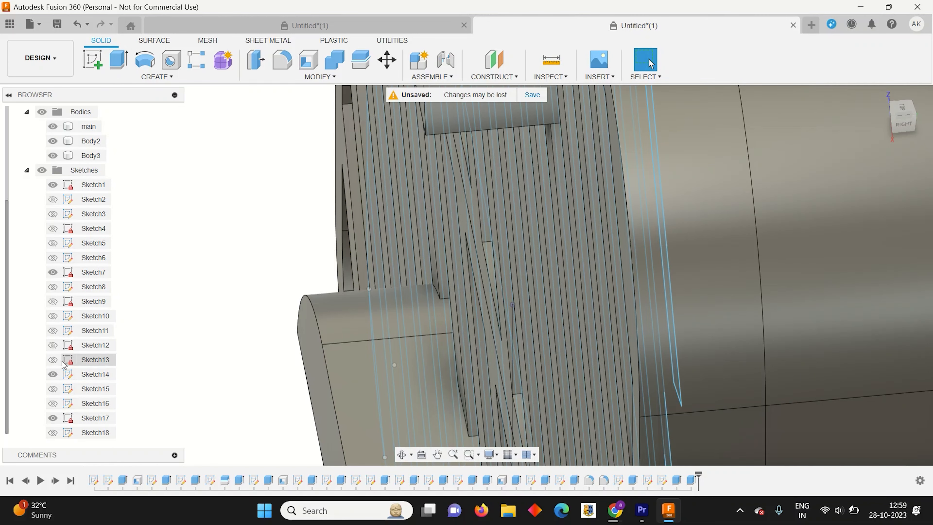
Hide Sketch14, Sketch17, Sketch7 and Sketch1 so that only the bodies are displayed.
{"action": "left_click", "coordinate": [52, 374]}
{"action": "left_click", "coordinate": [63, 404]}
{"action": "left_click", "coordinate": [53, 418]}
{"action": "left_click", "coordinate": [53, 272]}
{"action": "left_click", "coordinate": [52, 184]}
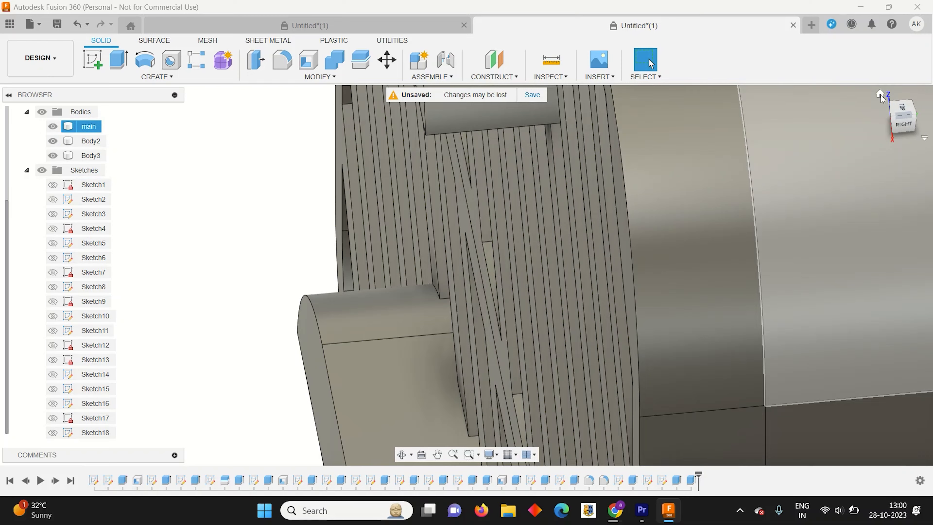
{"action": "left_click", "coordinate": [880, 94]}
{"action": "scroll", "coordinate": [485, 324], "scroll_direction": "up", "scroll_amount": 3}
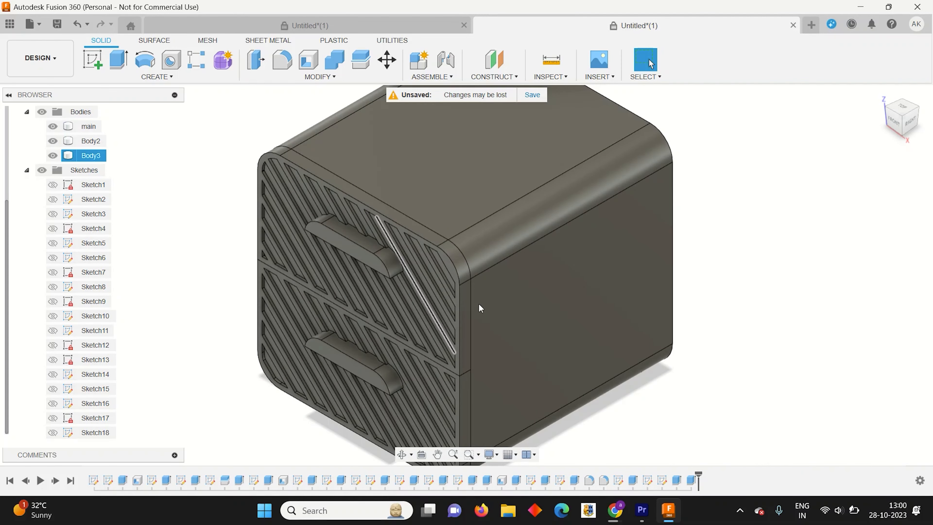